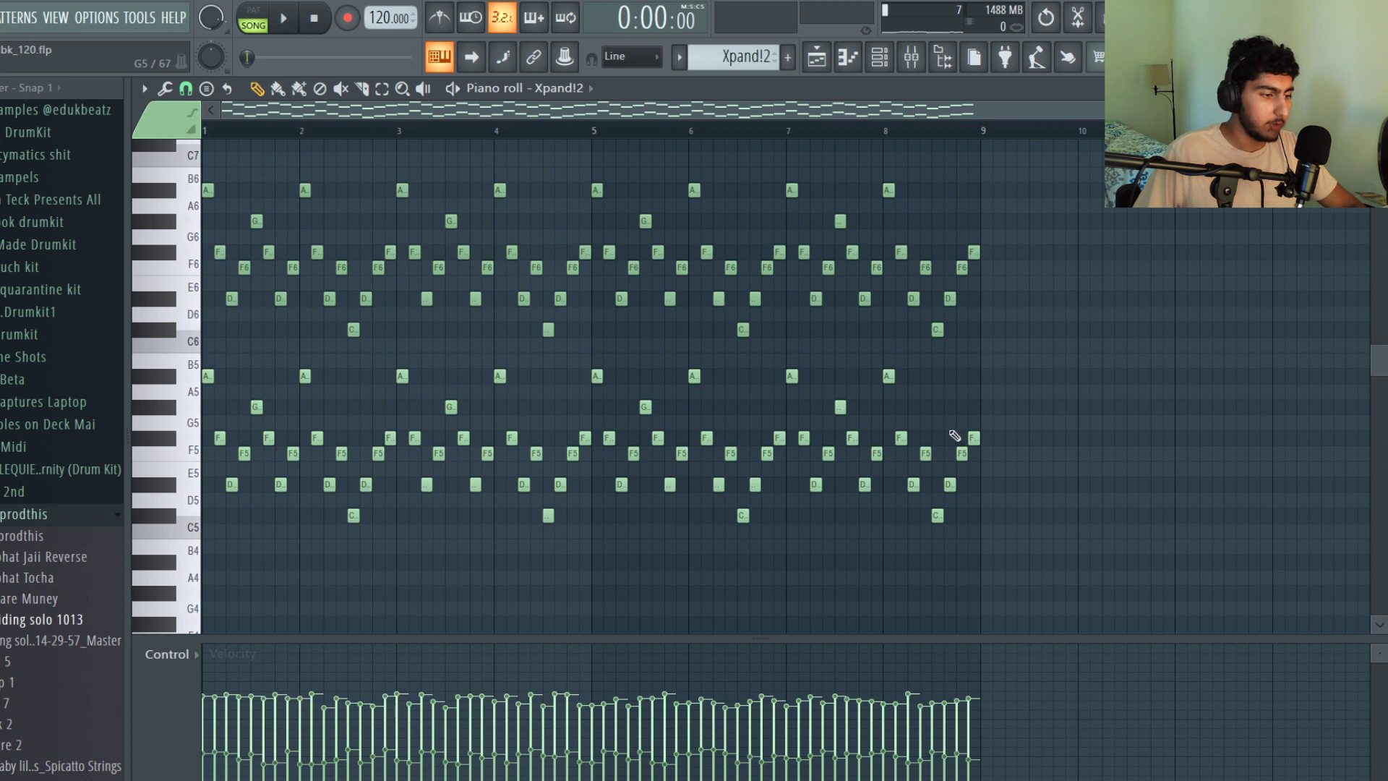
Examine the lower-octave notes of the Xpand!2 melody, starting with its first two bars.
{"action": "scroll", "coordinate": [1014, 504], "scroll_direction": "up", "scroll_amount": 4}
{"action": "left_click_drag", "start_coordinate": [972, 569], "coordinate": [204, 354]}
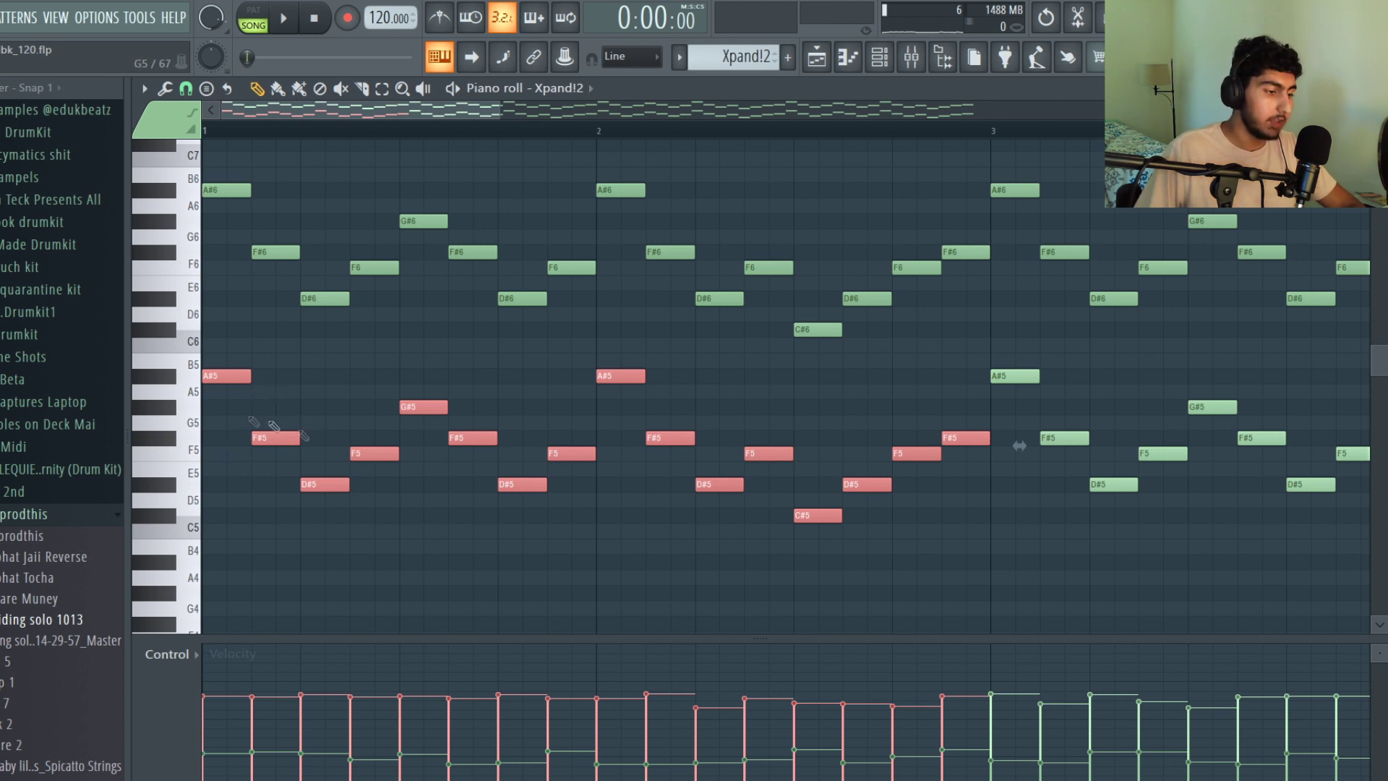
{"action": "left_click", "coordinate": [542, 347]}
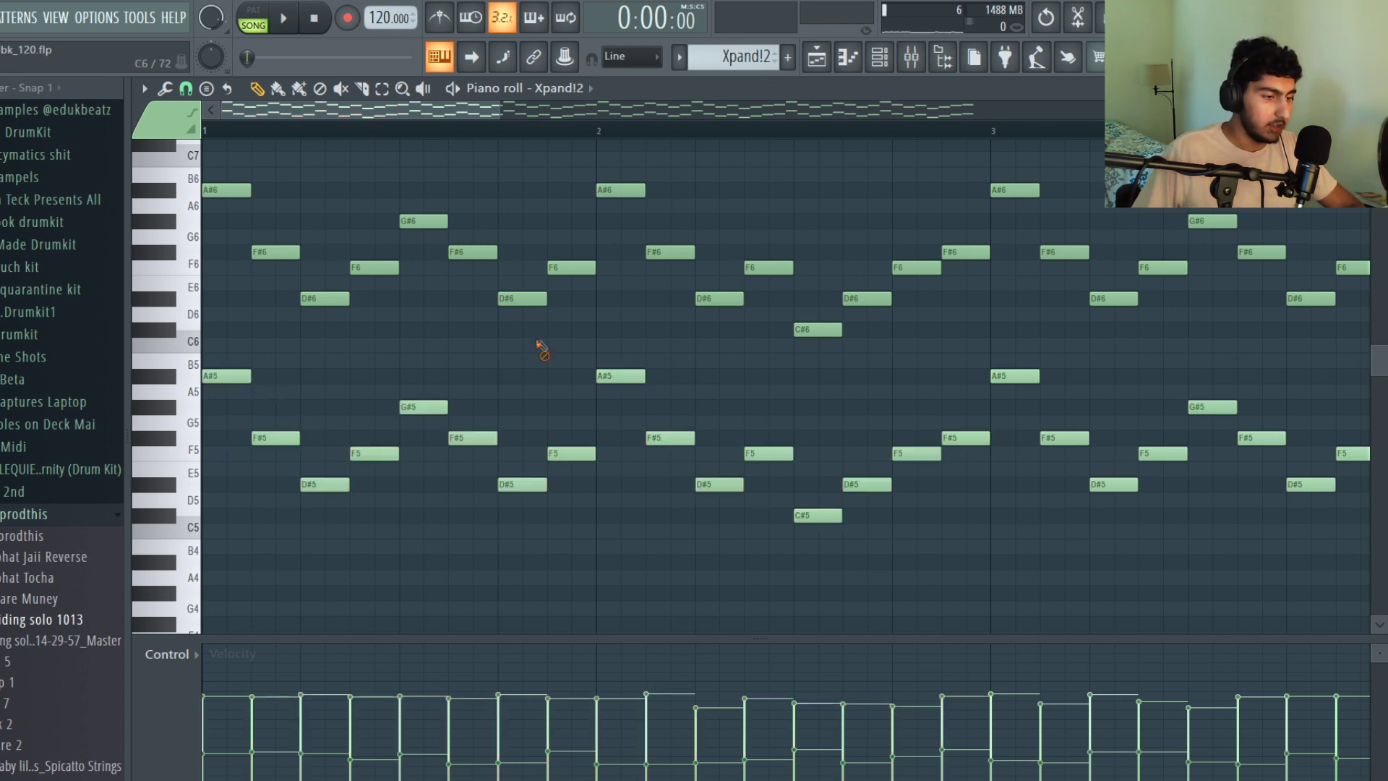
{"action": "scroll", "coordinate": [542, 350], "scroll_direction": "down", "scroll_amount": 4}
{"action": "left_click_drag", "start_coordinate": [680, 520], "coordinate": [208, 376]}
{"action": "left_click", "coordinate": [1262, 384], "text": "ctrl"}
{"action": "left_click_drag", "start_coordinate": [1236, 582], "coordinate": [145, 381]}
{"action": "left_click", "coordinate": [316, 340]}
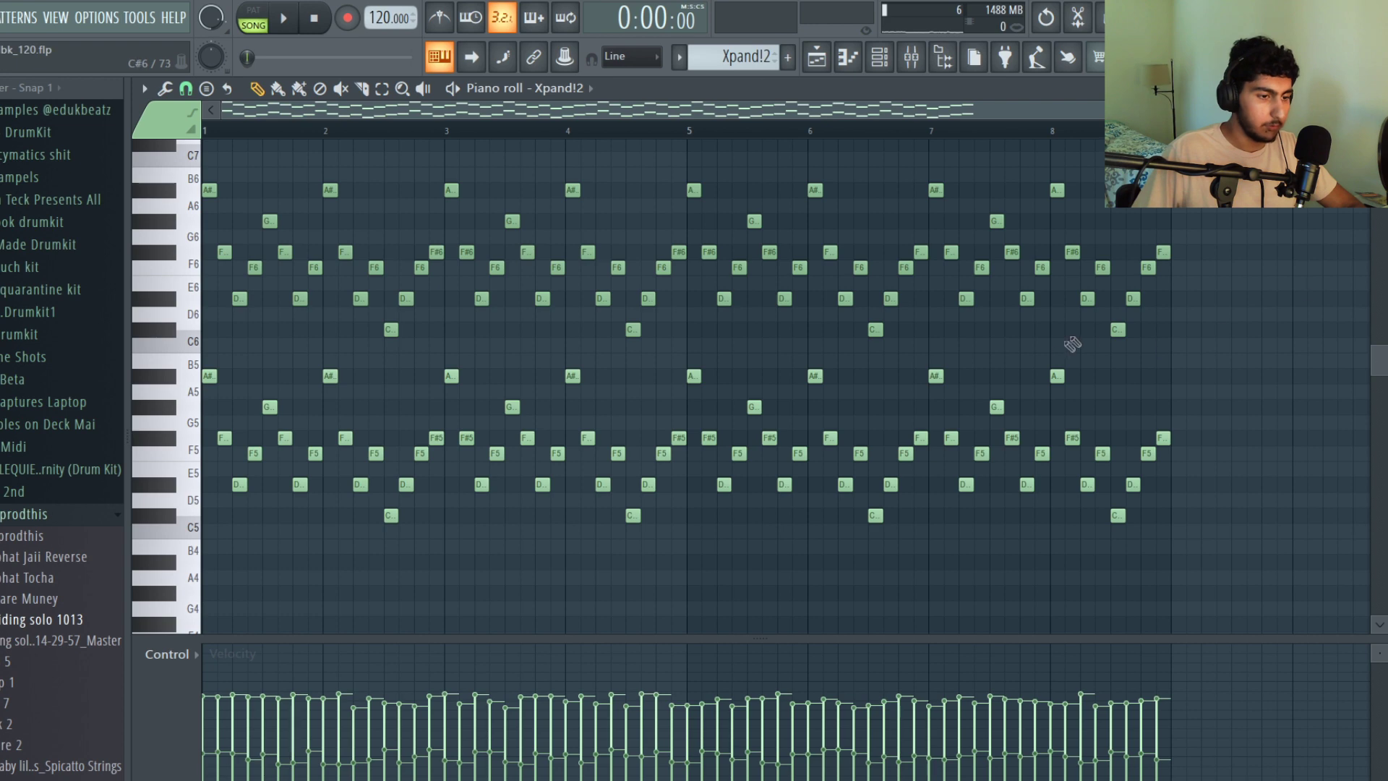
Compare the lower- and upper-octave rows of the full eight-bar melody and play the pattern.
{"action": "scroll", "coordinate": [1072, 345], "scroll_direction": "down", "scroll_amount": 1}
{"action": "left_click_drag", "start_coordinate": [1200, 533], "coordinate": [166, 383]}
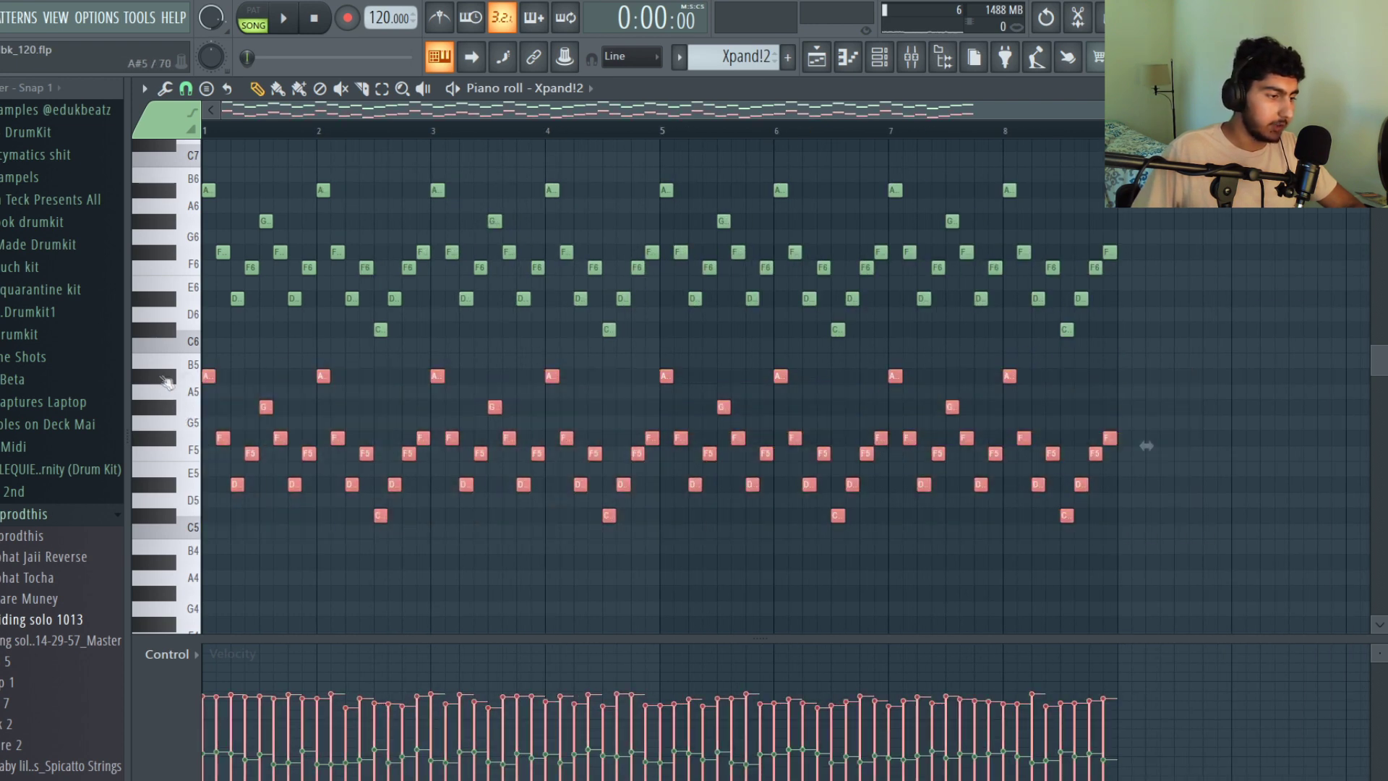
{"action": "scroll", "coordinate": [1170, 412], "scroll_direction": "up", "scroll_amount": 1}
{"action": "left_click_drag", "start_coordinate": [1171, 412], "coordinate": [84, 187]}
{"action": "left_click", "coordinate": [412, 192]}
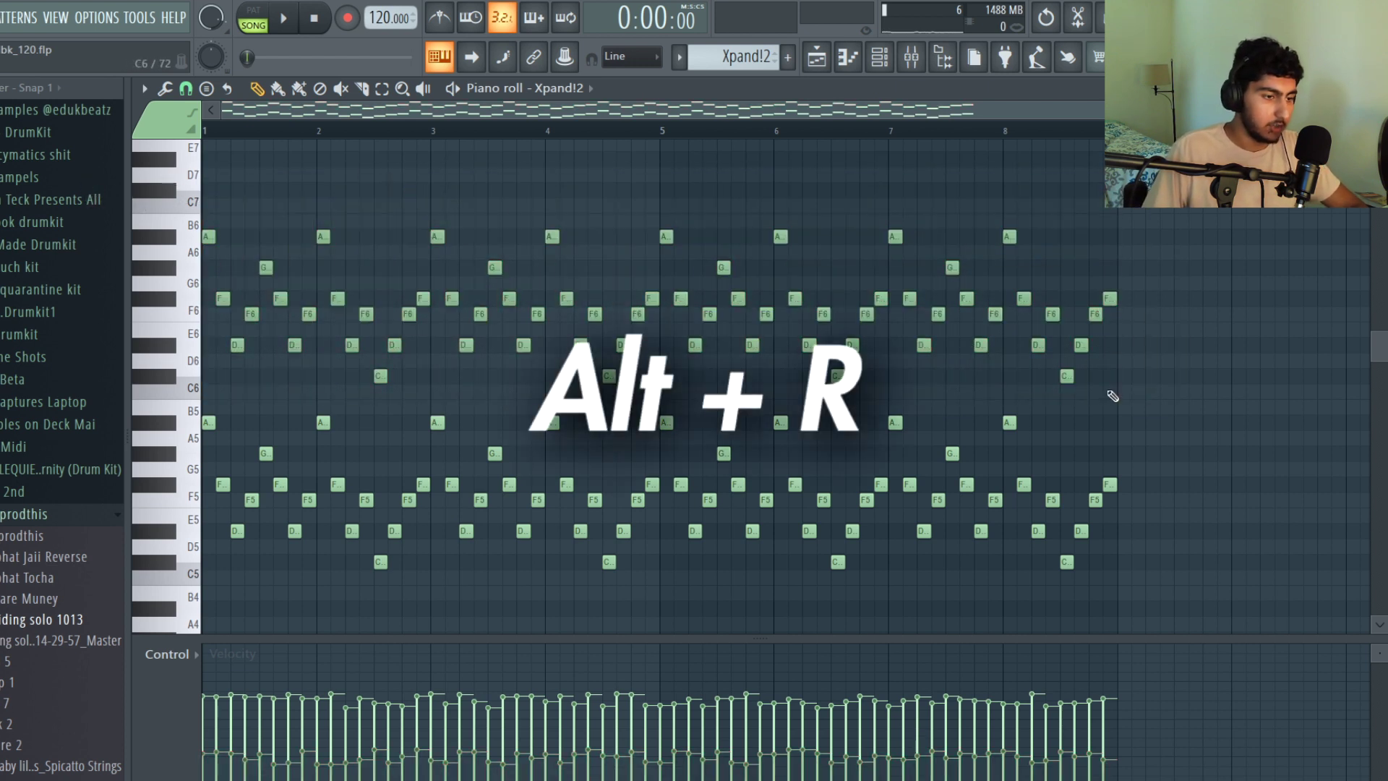
{"action": "key", "text": "alt+r"}
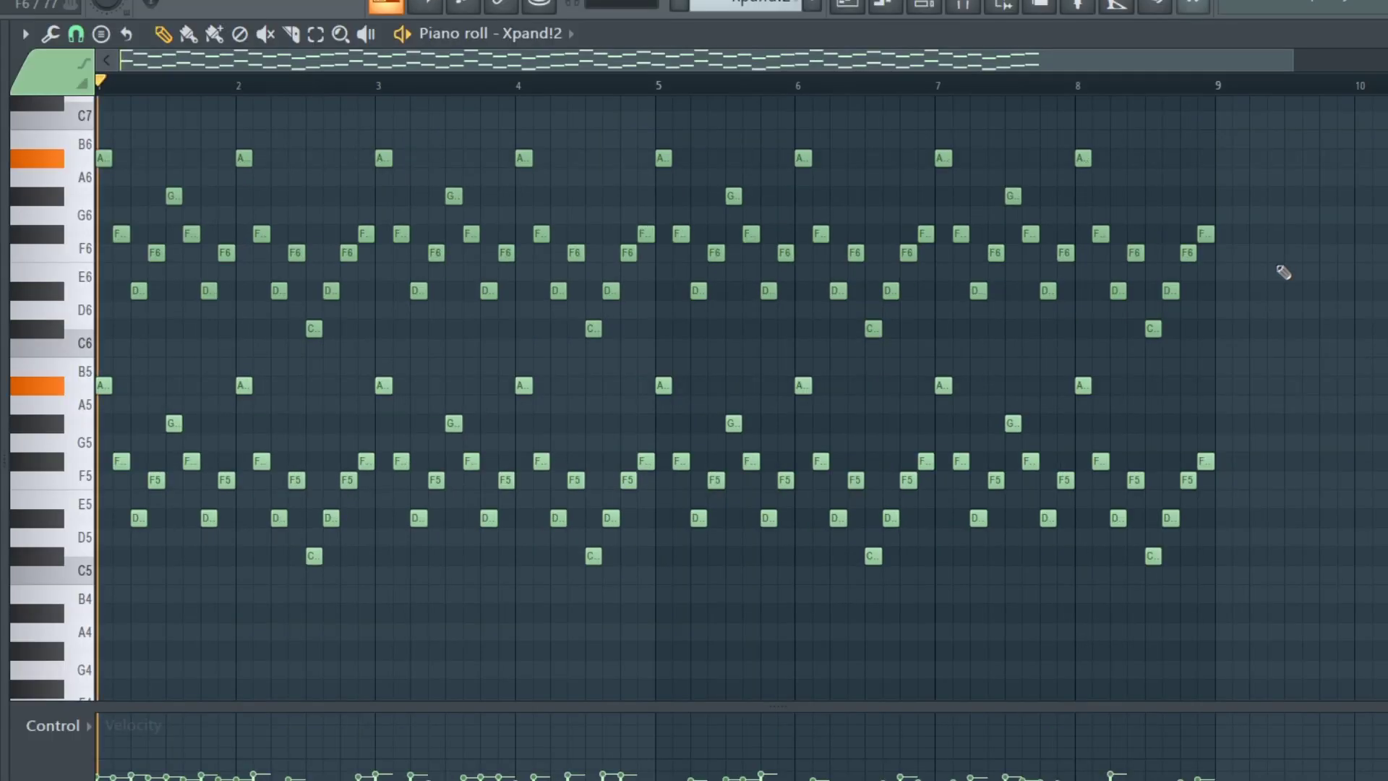
{"action": "key", "text": "space"}
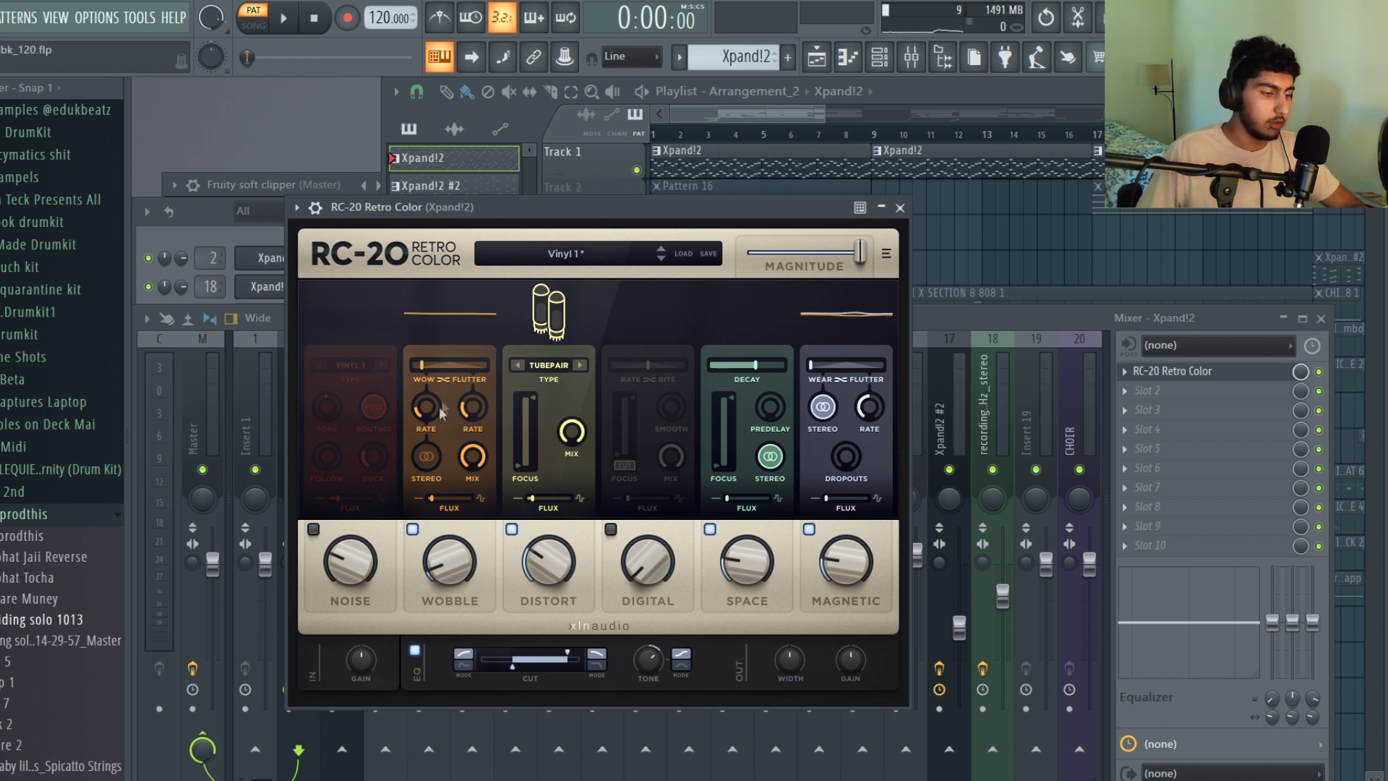
Close the RC-20 Retro Color effect, view the Xpand!2 #2 instrument and open its chords in the piano roll.
{"action": "left_click", "coordinate": [900, 207]}
{"action": "left_click", "coordinate": [293, 649]}
{"action": "left_click", "coordinate": [292, 648]}
{"action": "left_click", "coordinate": [293, 648]}
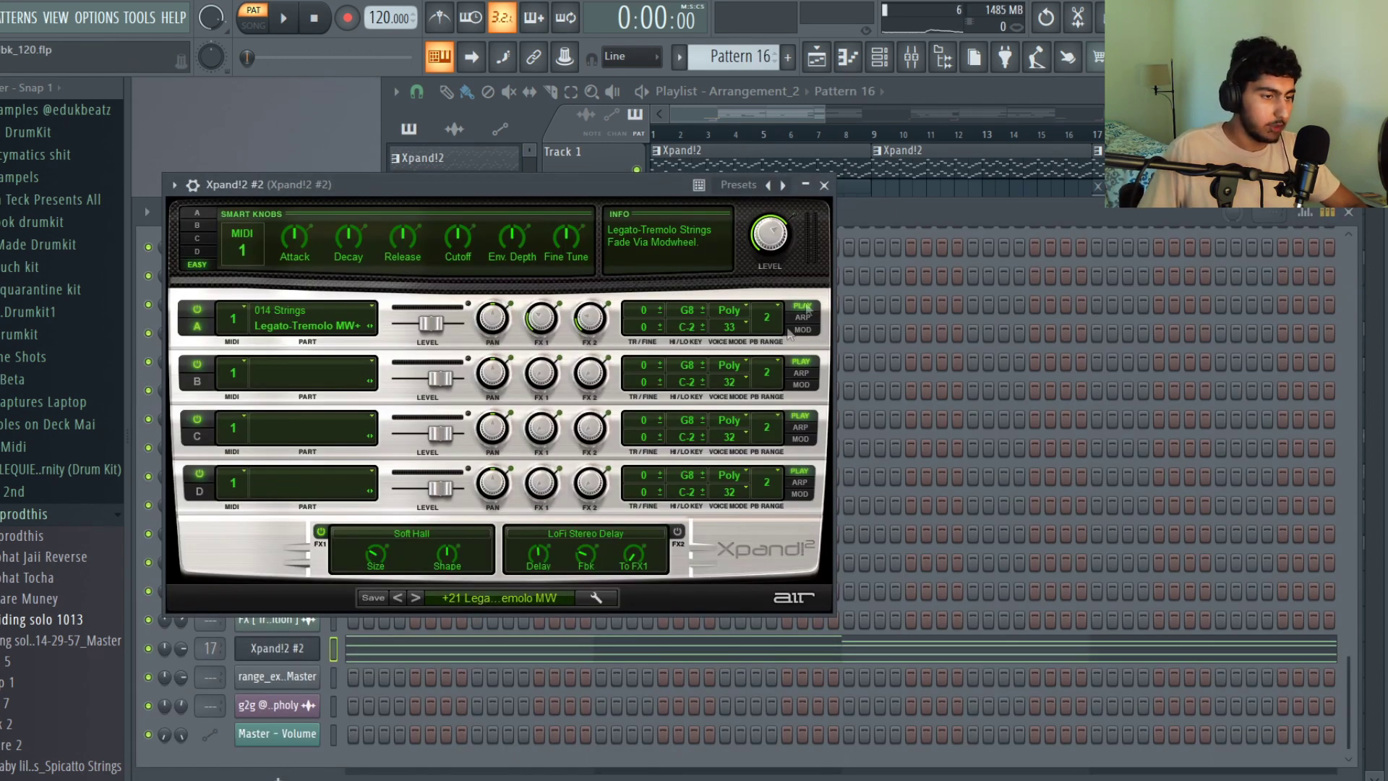
{"action": "left_click", "coordinate": [931, 192]}
{"action": "key", "text": "F7"}
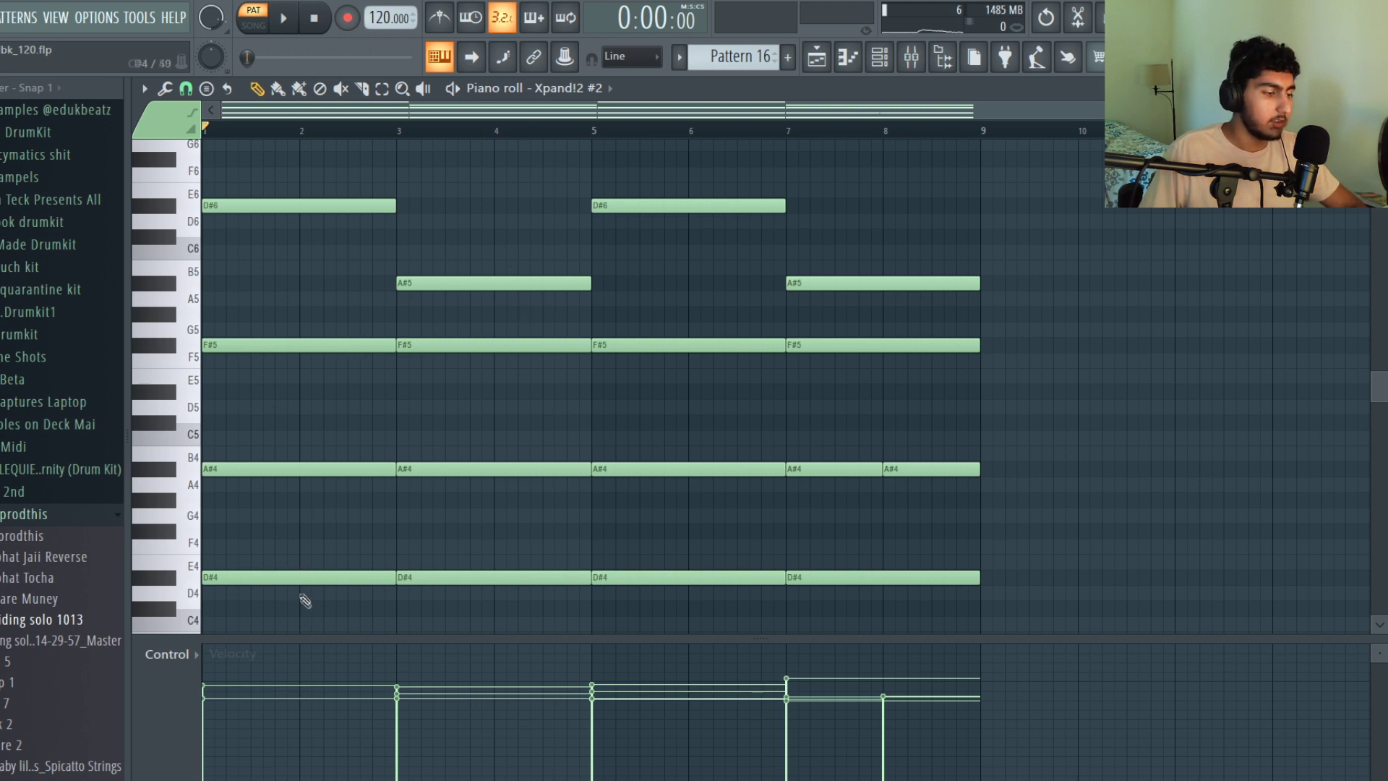
Drop the first chord's F#5 an octave to examine the D#4, F#4 and A#4 triad, and raise the note back to F#5.
{"action": "left_click_drag", "start_coordinate": [323, 600], "coordinate": [225, 261]}
{"action": "left_click", "coordinate": [274, 358], "text": "ctrl"}
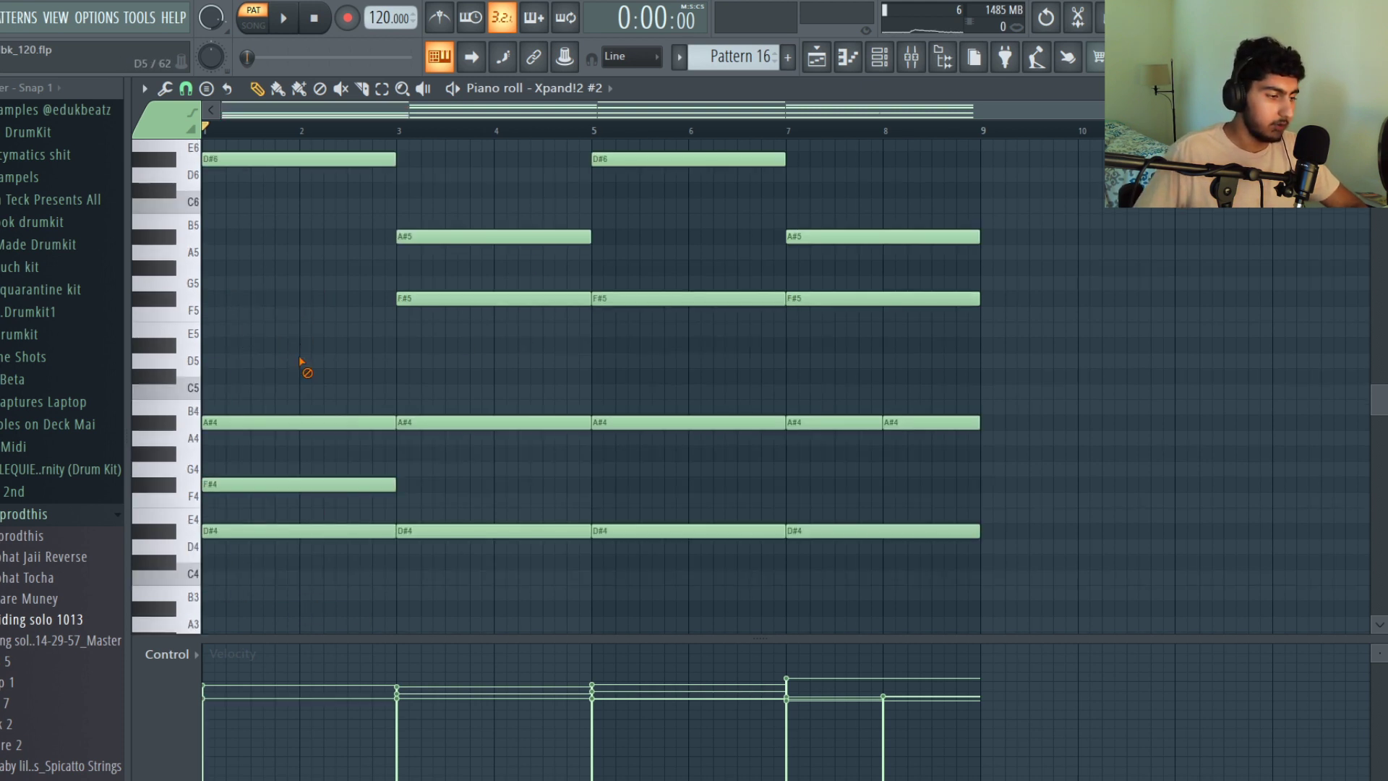
{"action": "left_click_drag", "start_coordinate": [340, 573], "coordinate": [312, 372]}
{"action": "left_click", "coordinate": [314, 323], "text": "ctrl"}
{"action": "left_click_drag", "start_coordinate": [338, 564], "coordinate": [292, 405]}
{"action": "right_click", "coordinate": [330, 408]}
{"action": "left_click_drag", "start_coordinate": [335, 553], "coordinate": [321, 481]}
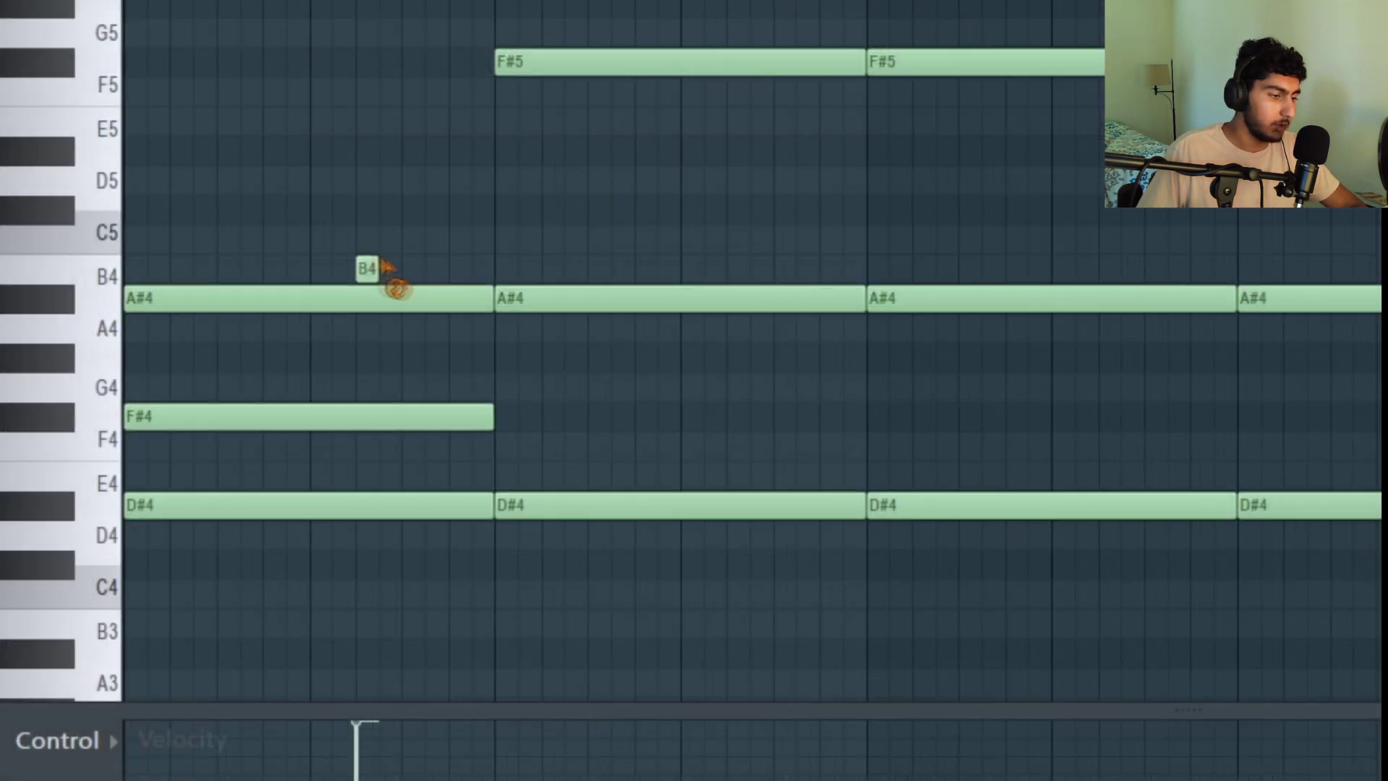
{"action": "left_click_drag", "start_coordinate": [354, 418], "coordinate": [370, 304]}
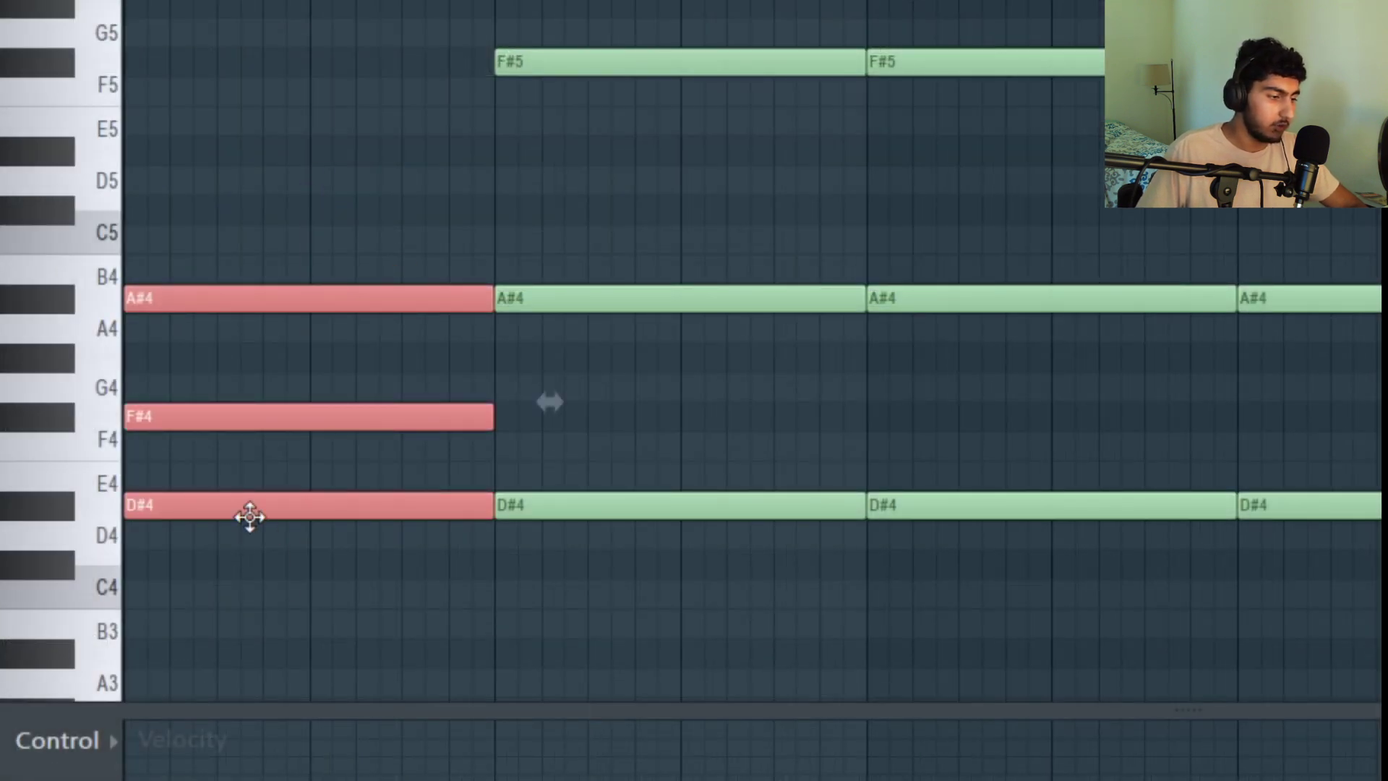
{"action": "left_click", "coordinate": [387, 331], "text": "ctrl"}
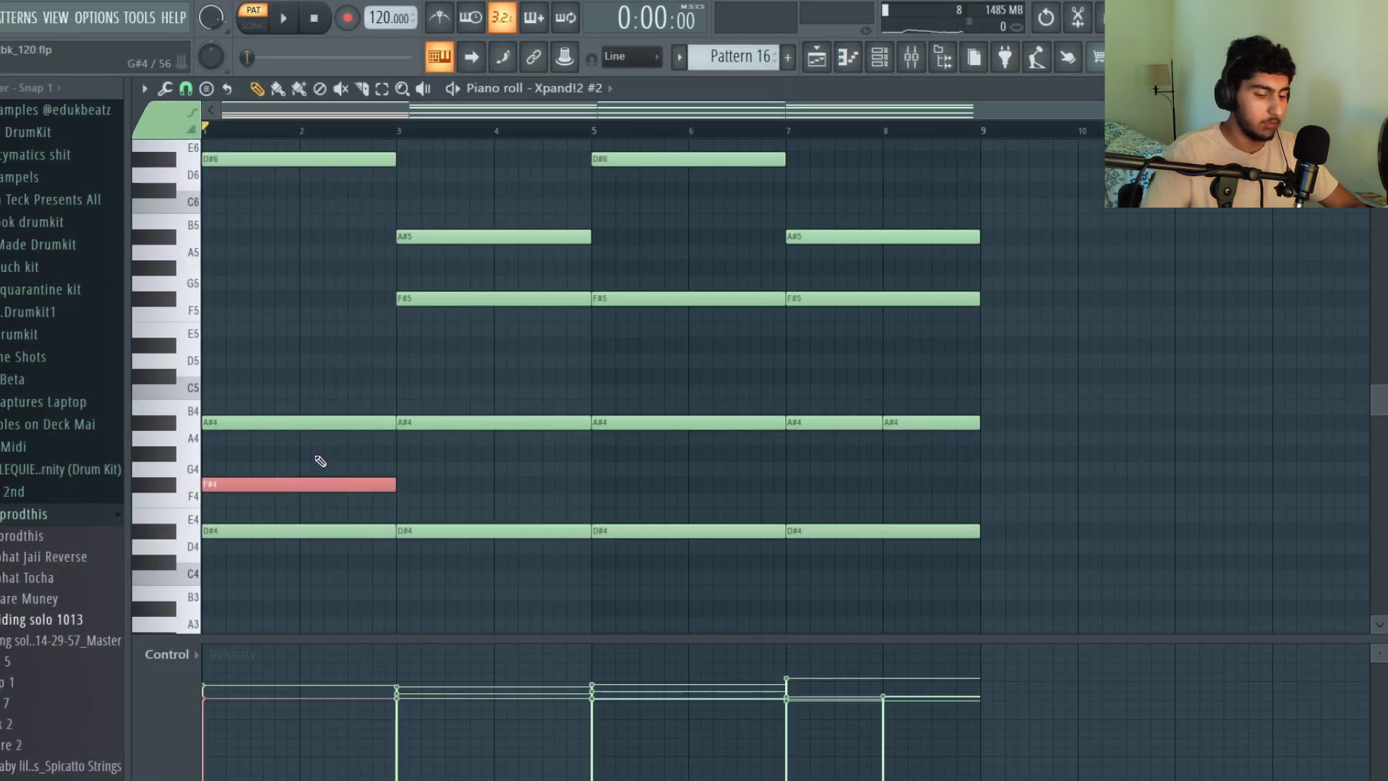
{"action": "key", "text": "ctrl+Up"}
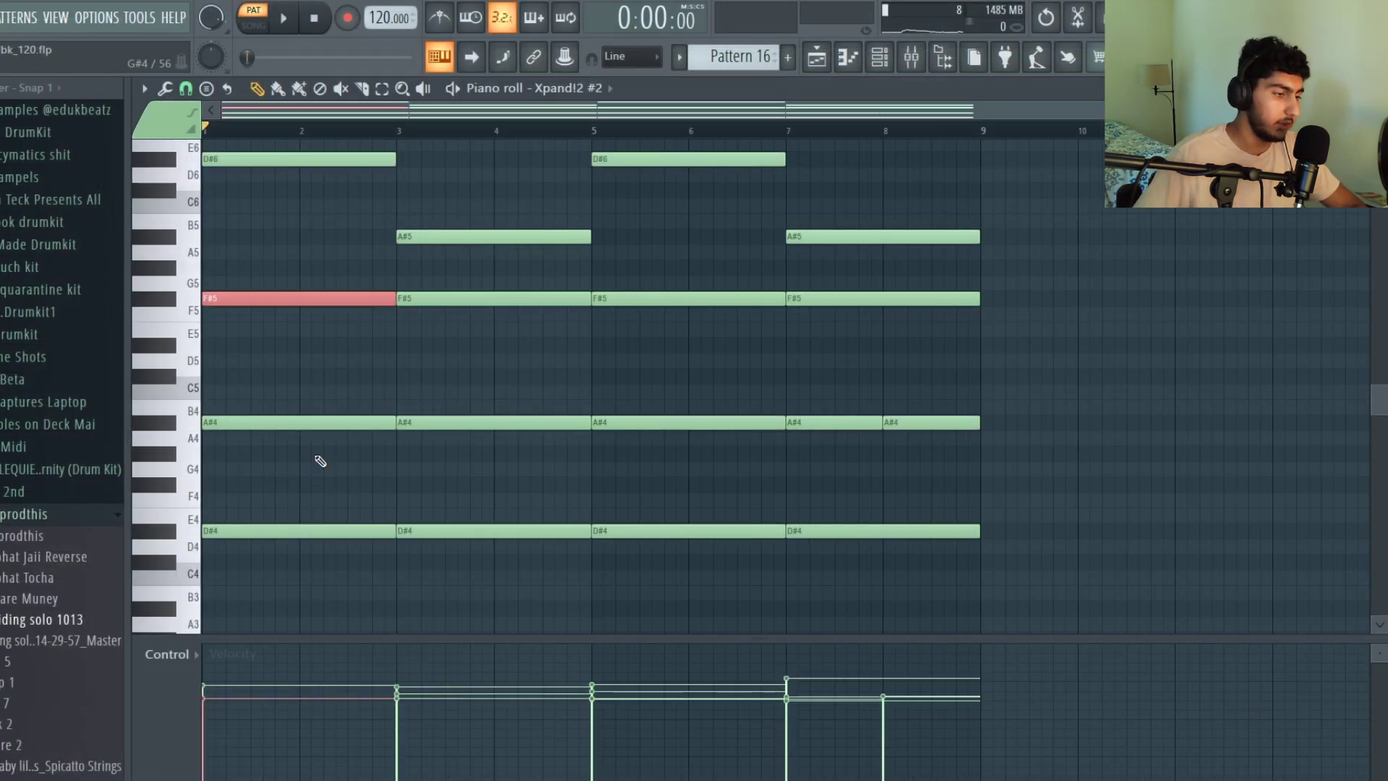
Examine the voicing of the four two-bar chords, comparing their top notes with the sustained lower notes.
{"action": "scroll", "coordinate": [723, 491], "scroll_direction": "up", "scroll_amount": 2}
{"action": "left_click_drag", "start_coordinate": [1041, 619], "coordinate": [205, 325]}
{"action": "left_click", "coordinate": [287, 331]}
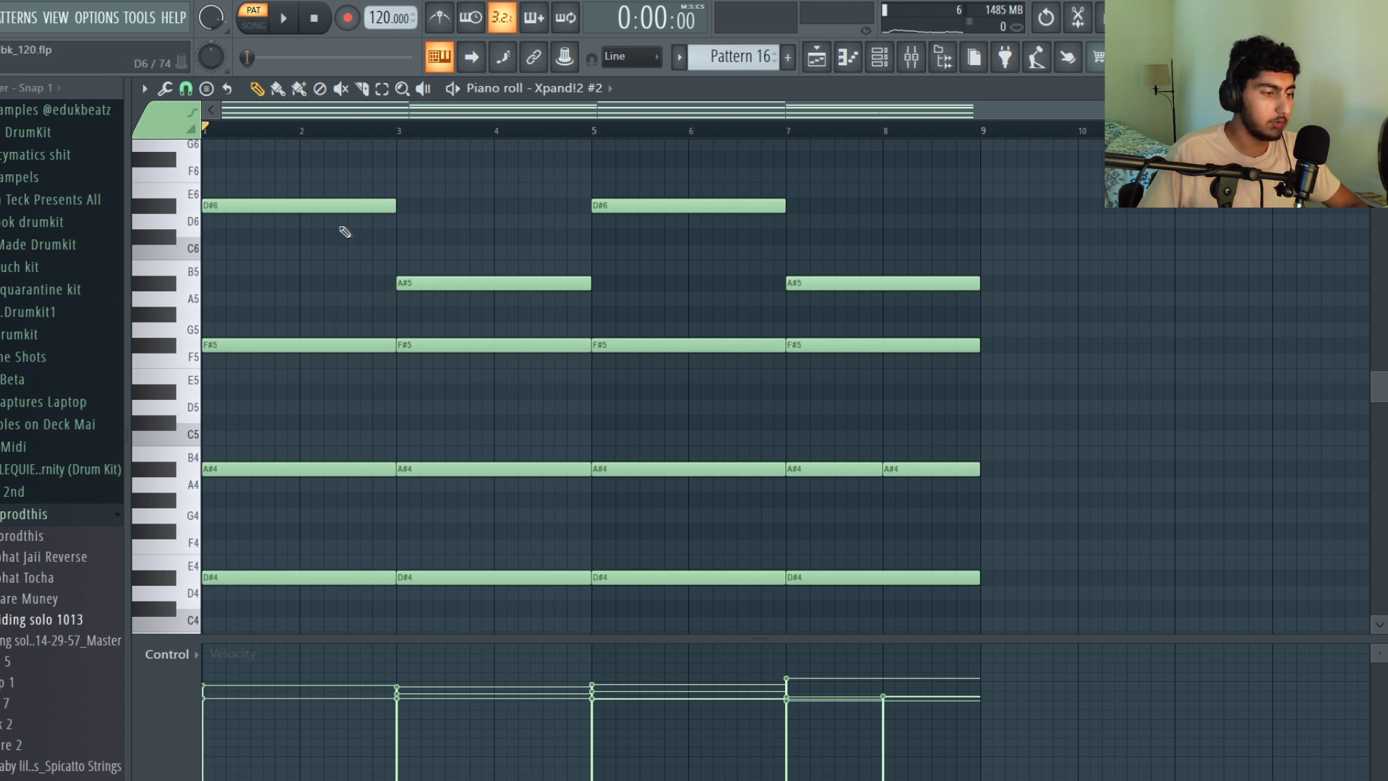
{"action": "left_click_drag", "start_coordinate": [340, 605], "coordinate": [340, 155]}
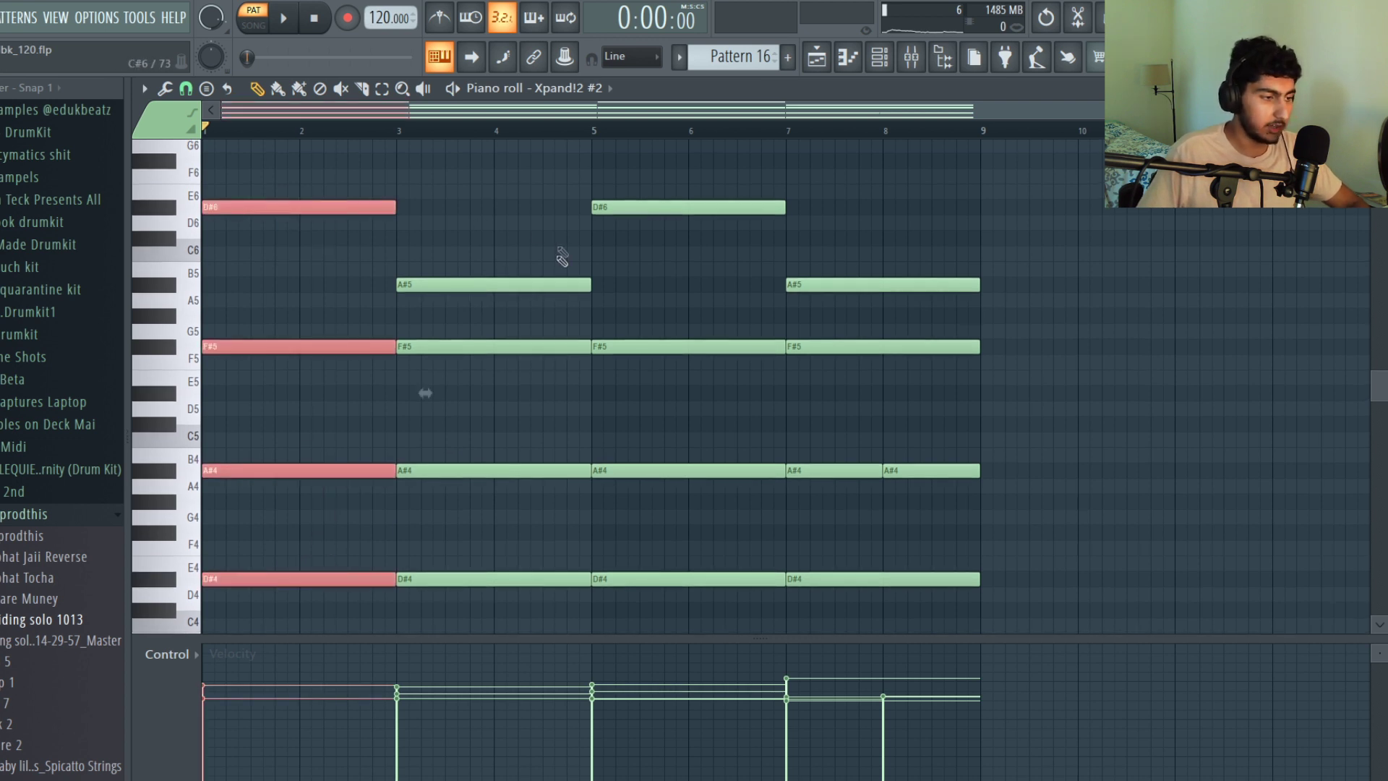
{"action": "left_click", "coordinate": [485, 247]}
{"action": "left_click_drag", "start_coordinate": [381, 243], "coordinate": [336, 186]}
{"action": "left_click", "coordinate": [435, 218], "text": "ctrl"}
{"action": "left_click_drag", "start_coordinate": [535, 308], "coordinate": [444, 247]}
{"action": "left_click", "coordinate": [482, 239], "text": "ctrl"}
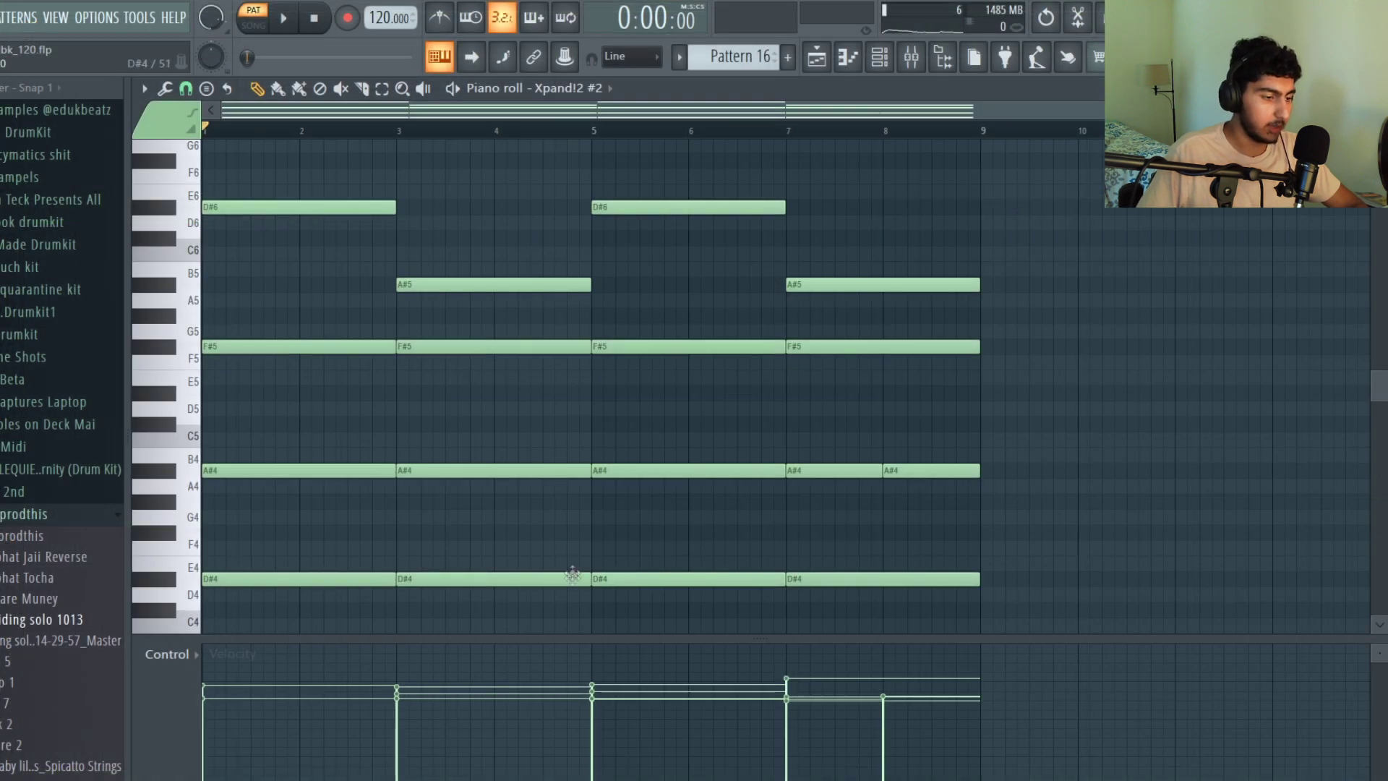
{"action": "left_click_drag", "start_coordinate": [573, 574], "coordinate": [223, 191]}
{"action": "left_click", "coordinate": [955, 198], "text": "ctrl"}
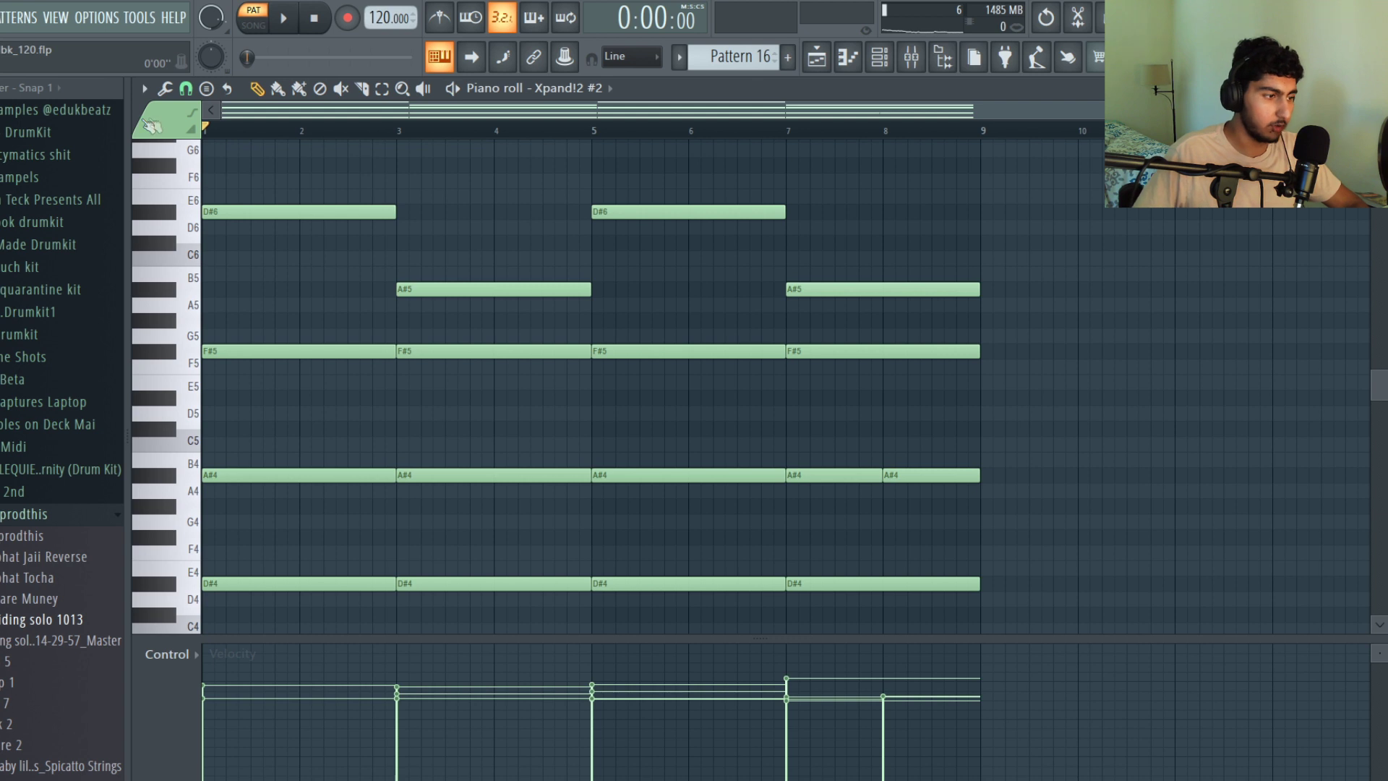
Play the chords alone and with the melody in the playlist, and review RC-20 Retro Color on Xpand!2 #2.
{"action": "key", "text": "space"}
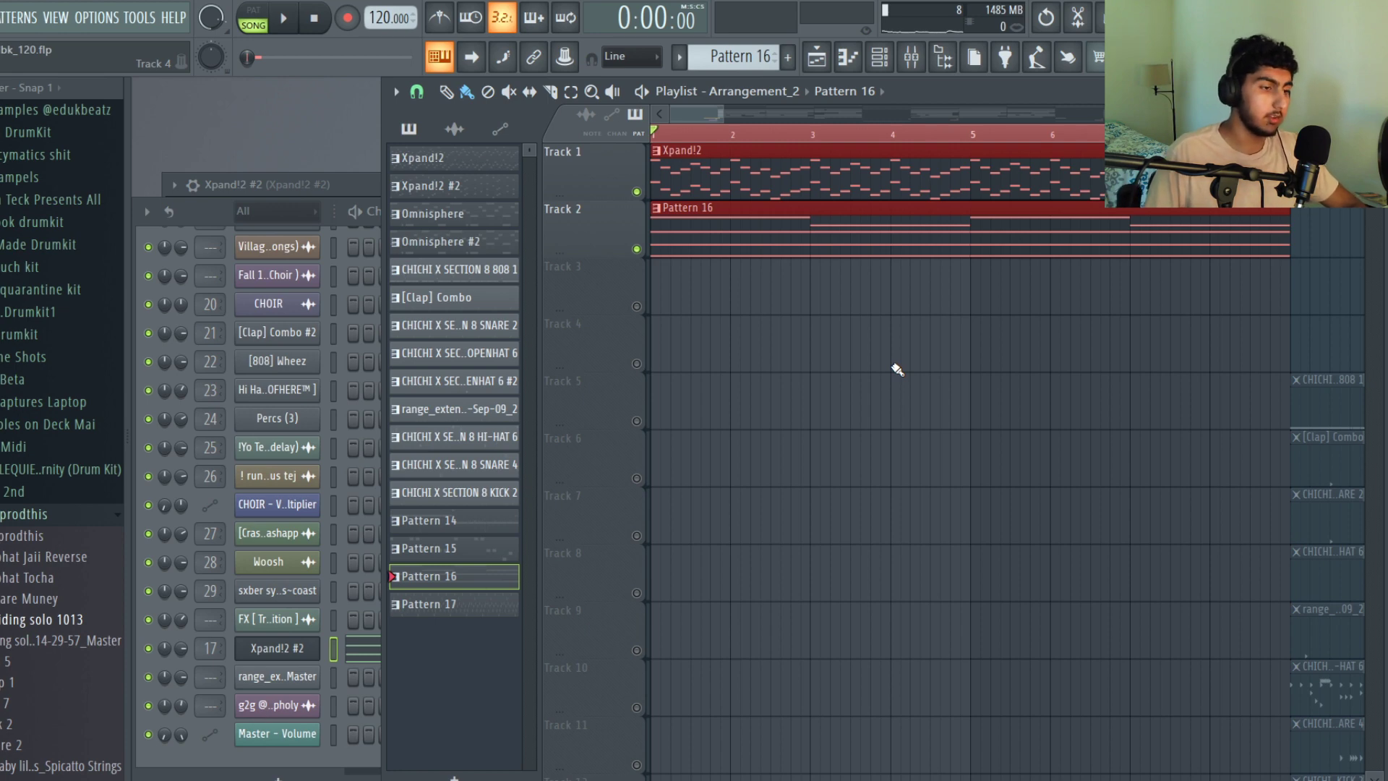
{"action": "key", "text": "space"}
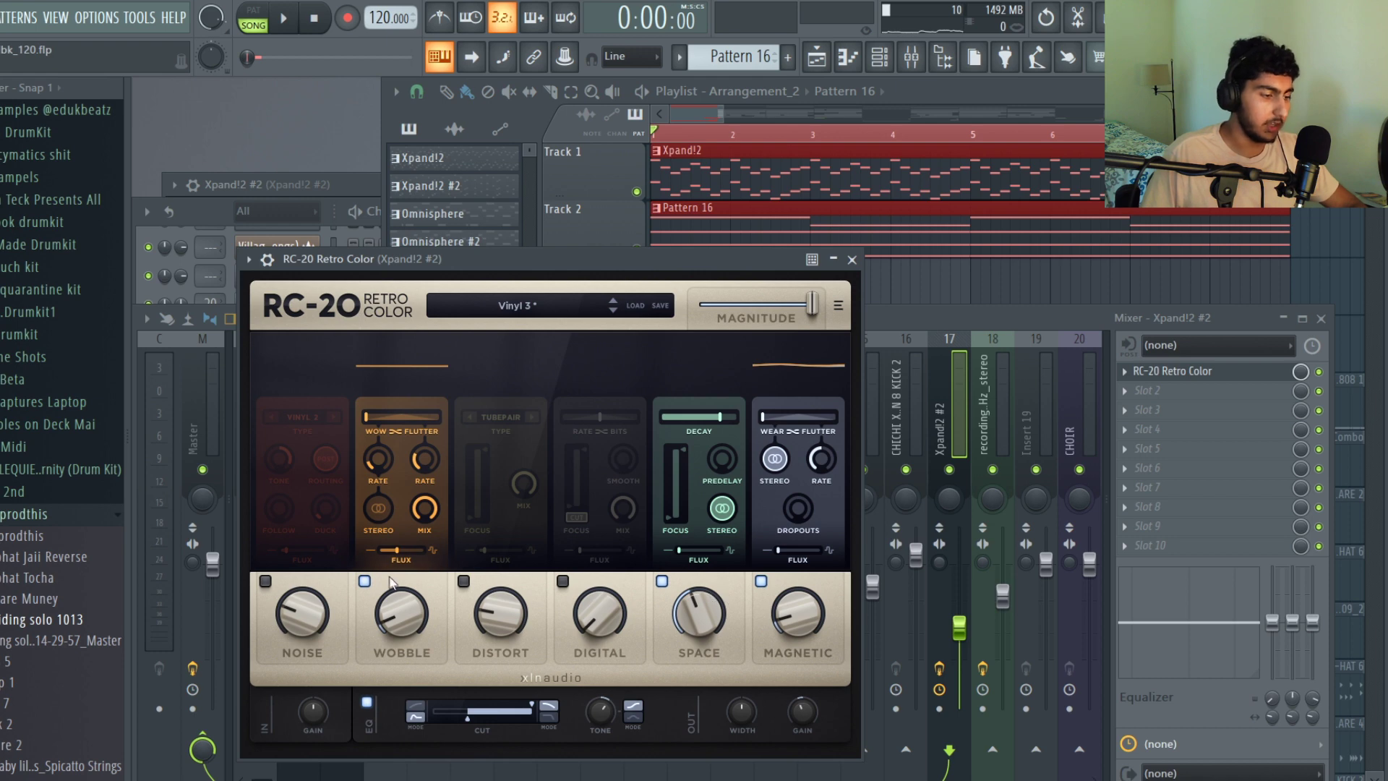
{"action": "left_click_drag", "start_coordinate": [371, 417], "coordinate": [373, 415]}
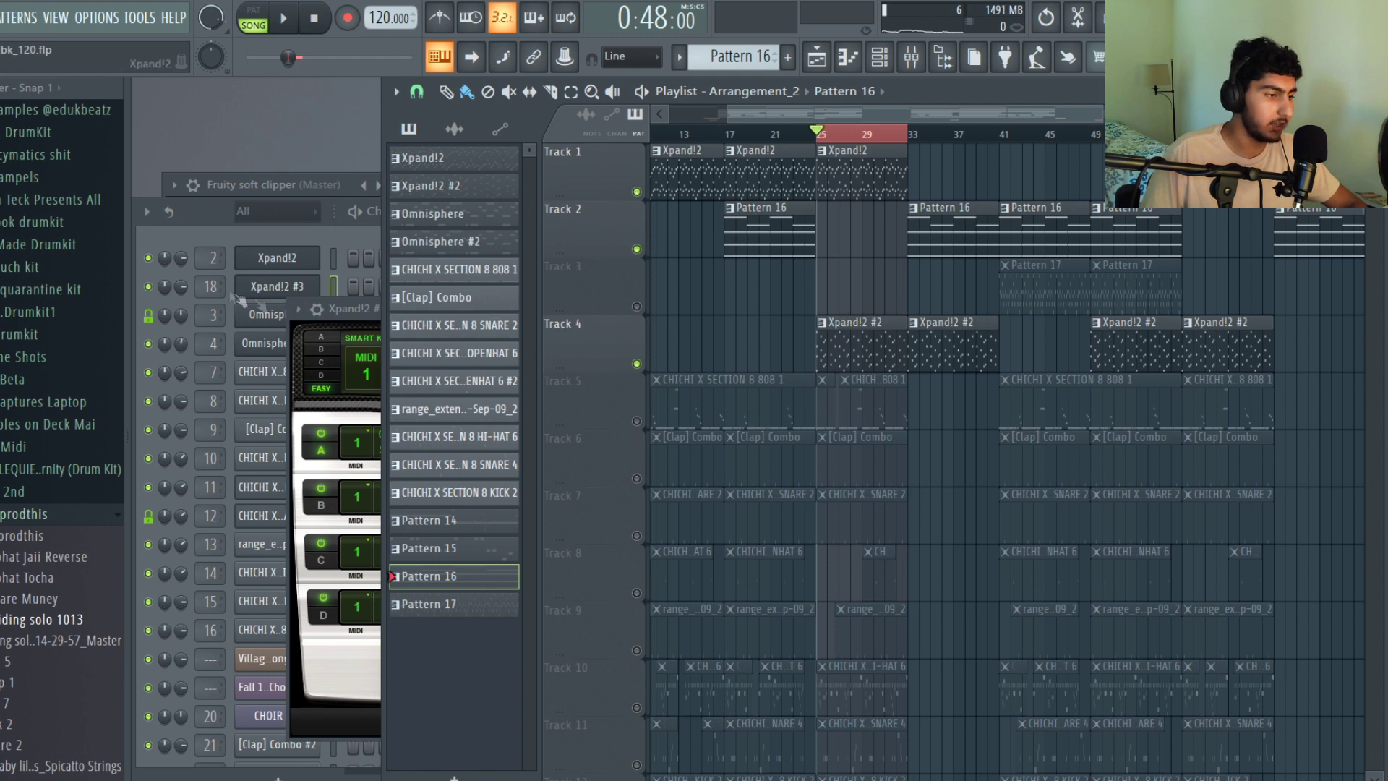
View the Xpand!2 #3 instrument's spiccato strings preset and open Track 4's Xpand!2 #2 clip in the piano roll.
{"action": "left_click", "coordinate": [280, 287]}
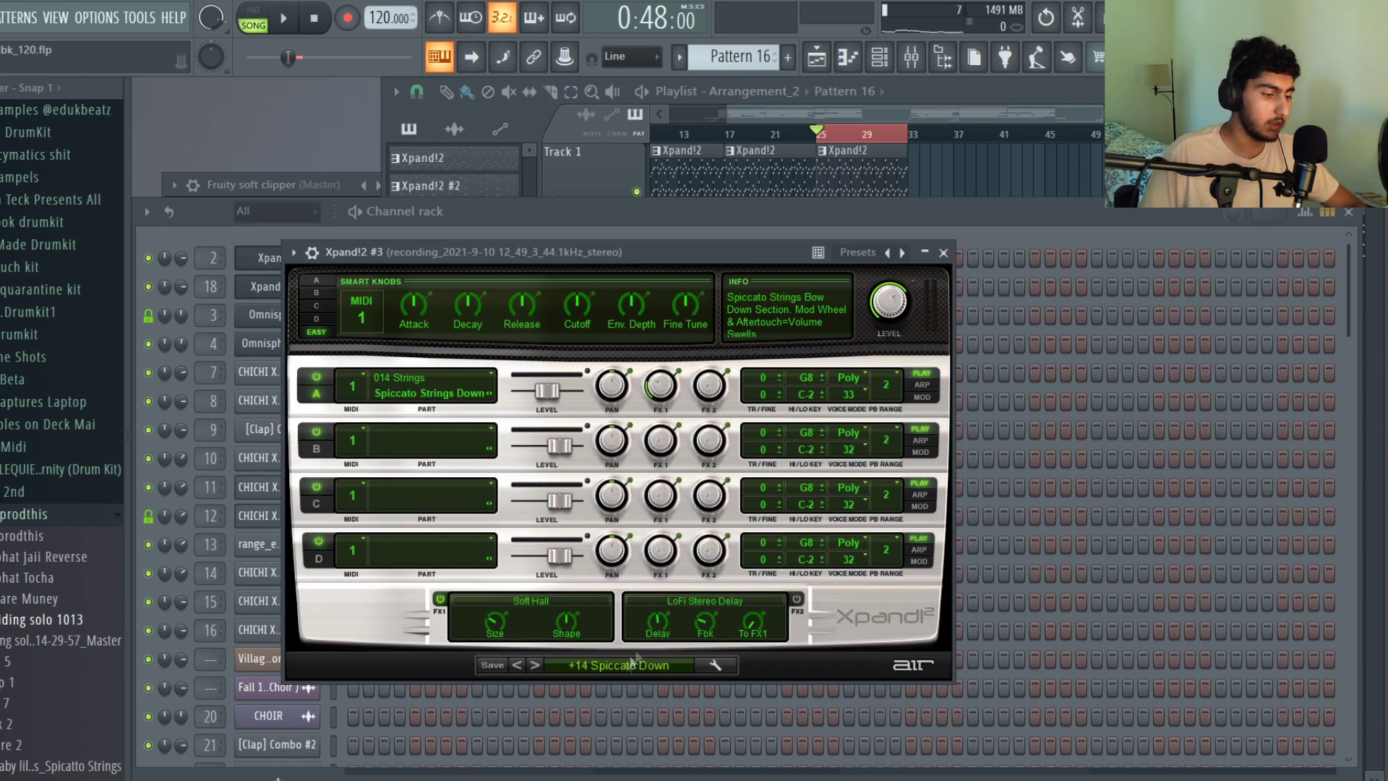
{"action": "key", "text": "F5"}
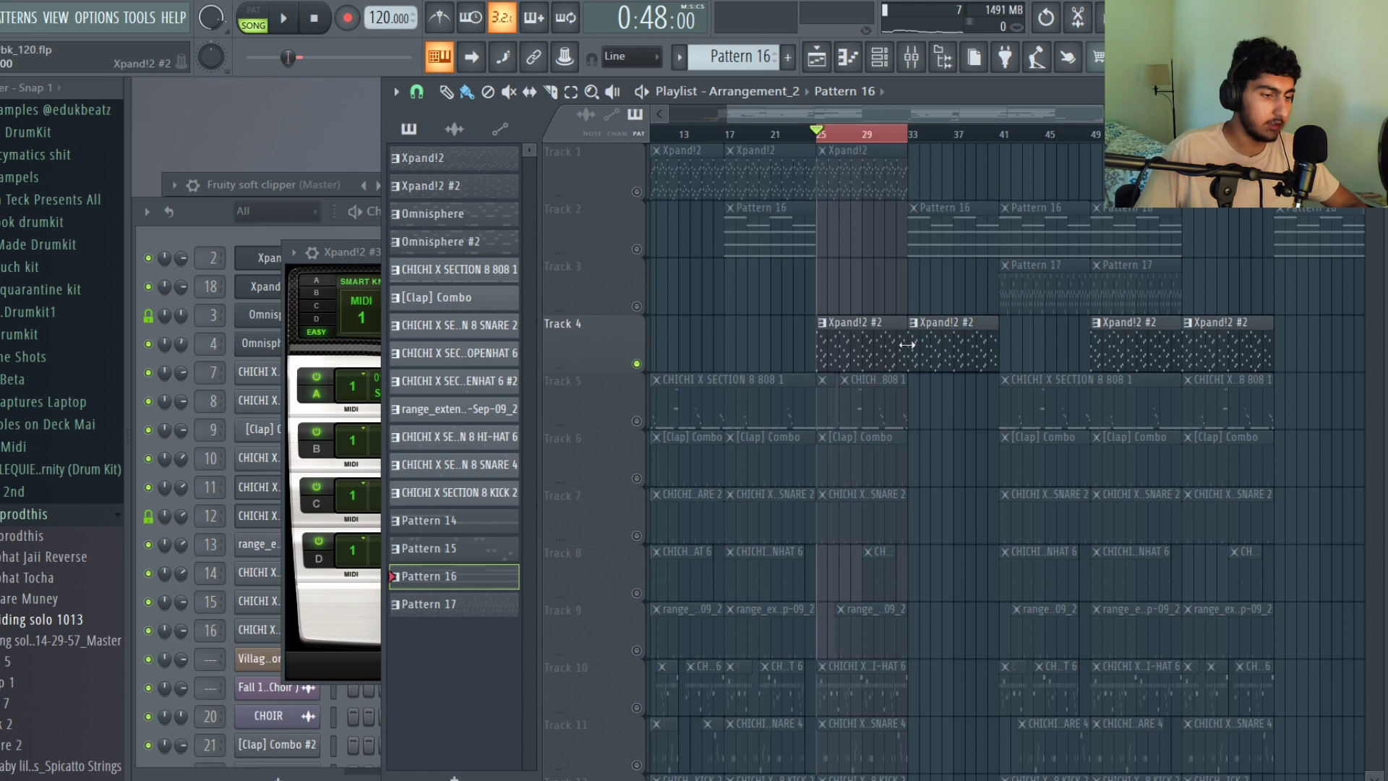
{"action": "double_click", "coordinate": [896, 343]}
{"action": "scroll", "coordinate": [353, 291], "scroll_direction": "down", "scroll_amount": 3}
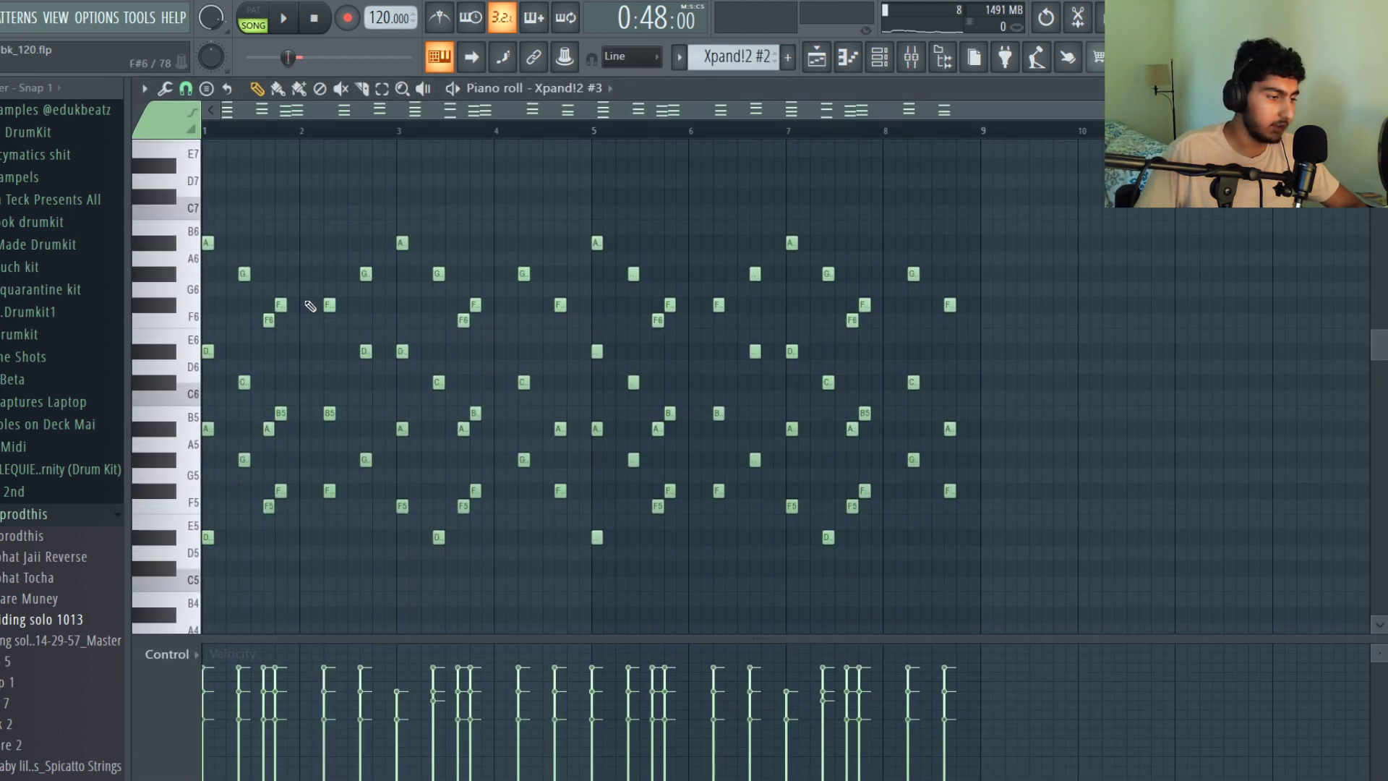
Examine the first stacked chord of the spiccato pattern, comparing its D# and A# notes across the two octaves.
{"action": "scroll", "coordinate": [220, 457], "scroll_direction": "up", "scroll_amount": 4}
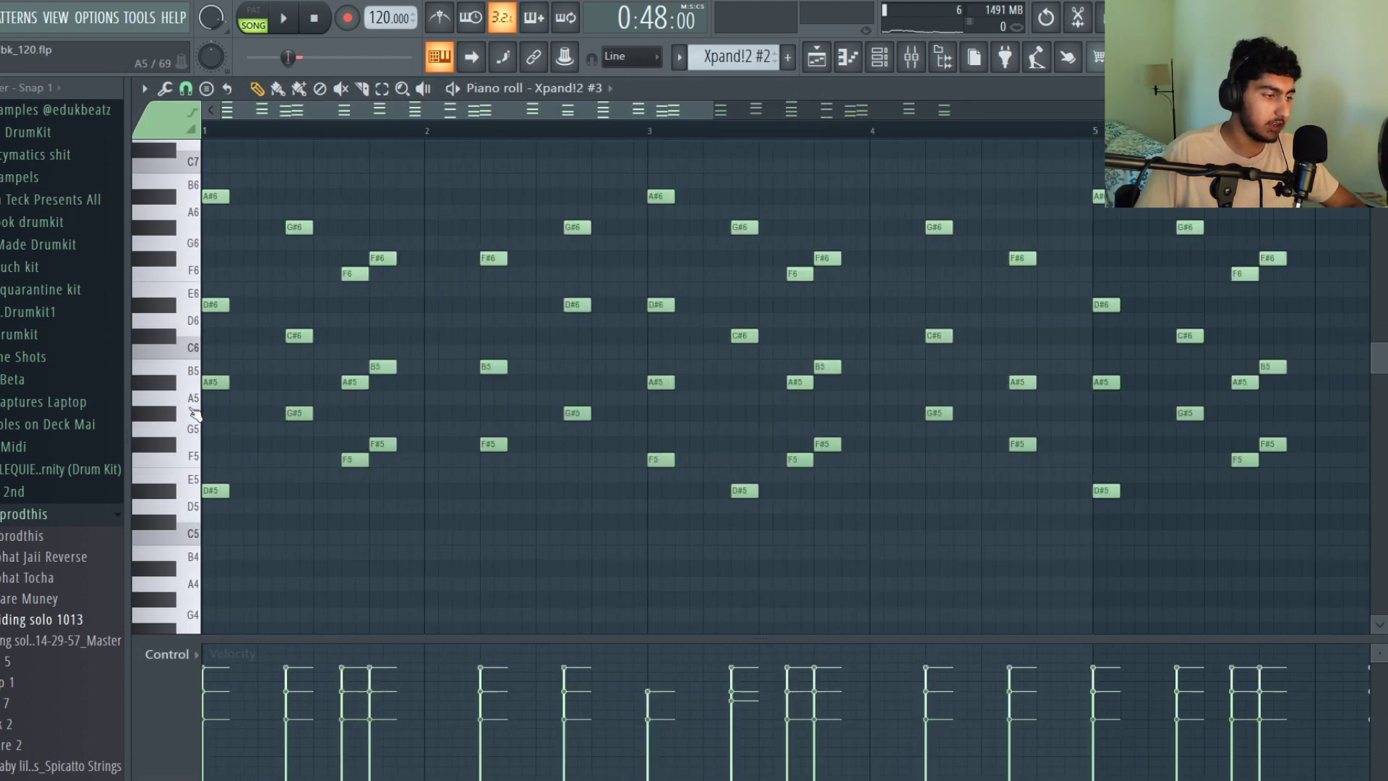
{"action": "left_click_drag", "start_coordinate": [293, 516], "coordinate": [191, 189]}
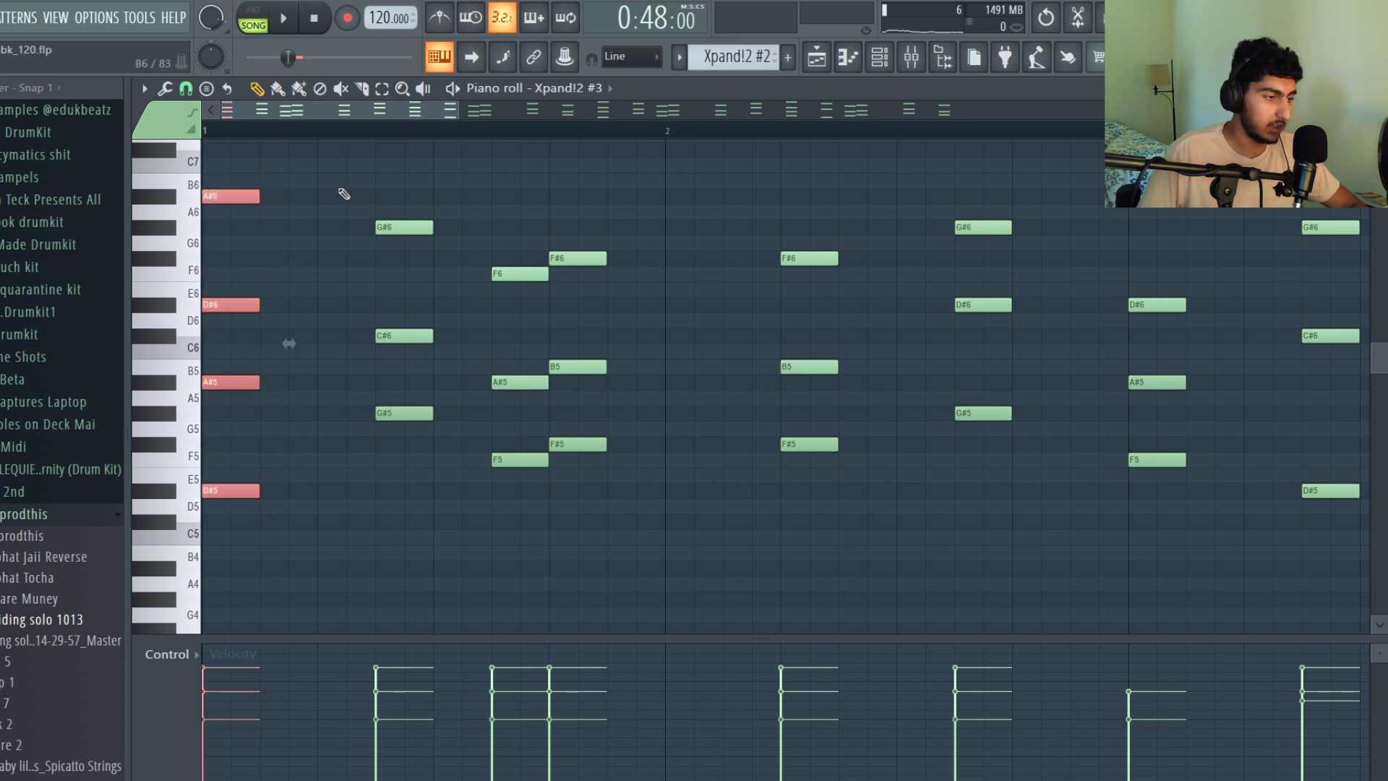
{"action": "left_click", "coordinate": [328, 265], "text": "ctrl"}
{"action": "left_click_drag", "start_coordinate": [259, 507], "coordinate": [208, 485]}
{"action": "left_click_drag", "start_coordinate": [267, 403], "coordinate": [203, 360]}
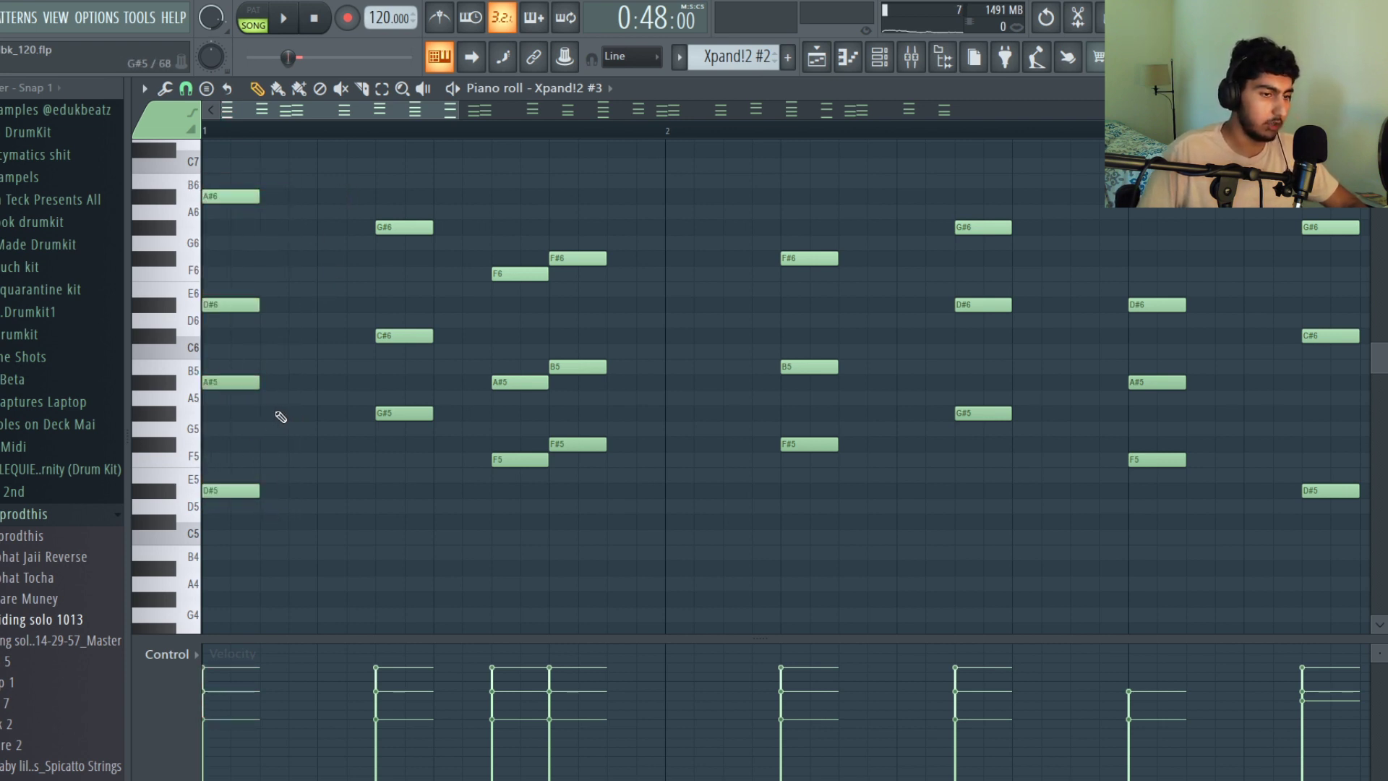
{"action": "left_click_drag", "start_coordinate": [317, 542], "coordinate": [174, 238]}
{"action": "left_click", "coordinate": [329, 252], "text": "ctrl"}
{"action": "left_click_drag", "start_coordinate": [270, 514], "coordinate": [174, 320]}
{"action": "left_click", "coordinate": [301, 336], "text": "ctrl"}
{"action": "left_click_drag", "start_coordinate": [290, 339], "coordinate": [200, 213]}
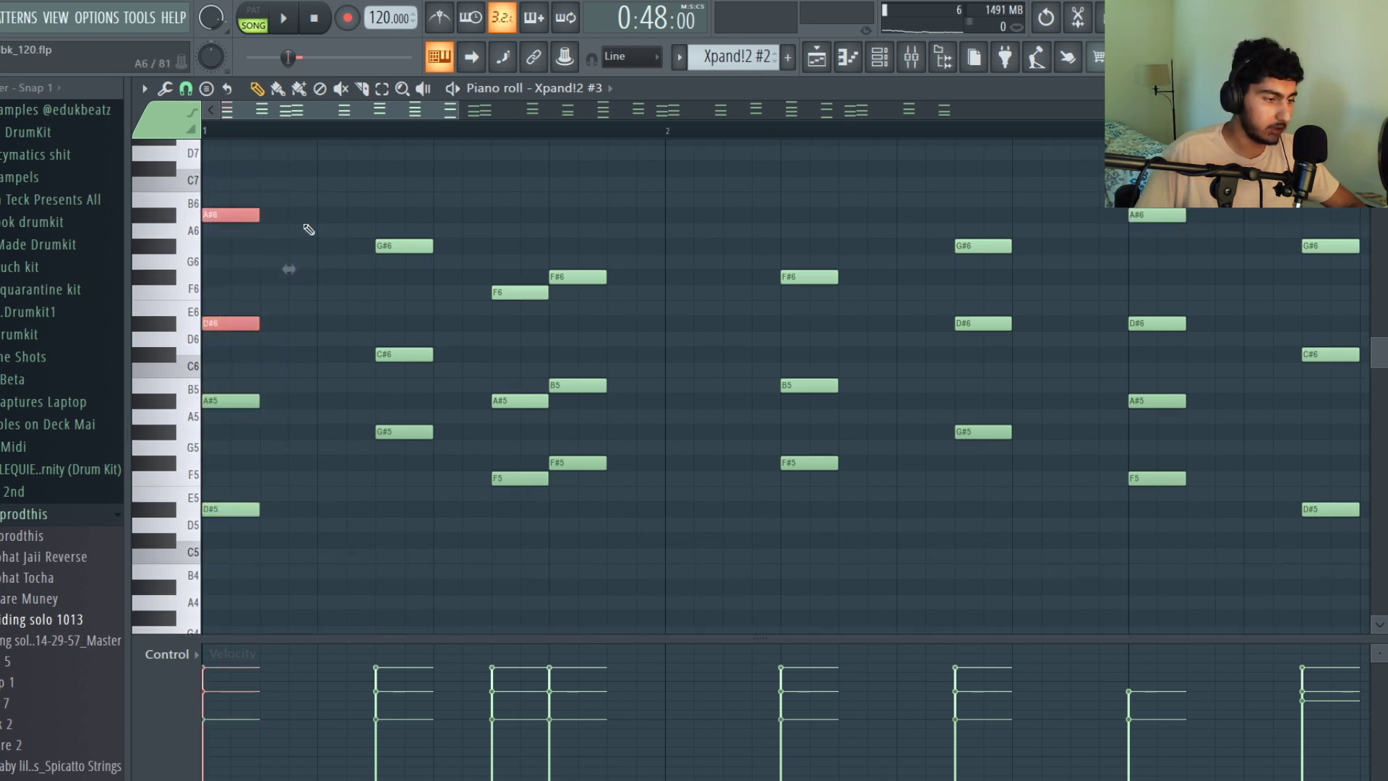
{"action": "left_click", "coordinate": [304, 225], "text": "ctrl"}
Examine the next three chords in bar 1, comparing their octave-doubled outer notes with the middle harmony notes.
{"action": "scroll", "coordinate": [223, 132], "scroll_direction": "down", "scroll_amount": 1}
{"action": "left_click_drag", "start_coordinate": [414, 455], "coordinate": [391, 410]}
{"action": "left_click", "coordinate": [398, 265], "text": "ctrl"}
{"action": "left_click_drag", "start_coordinate": [395, 284], "coordinate": [373, 225]}
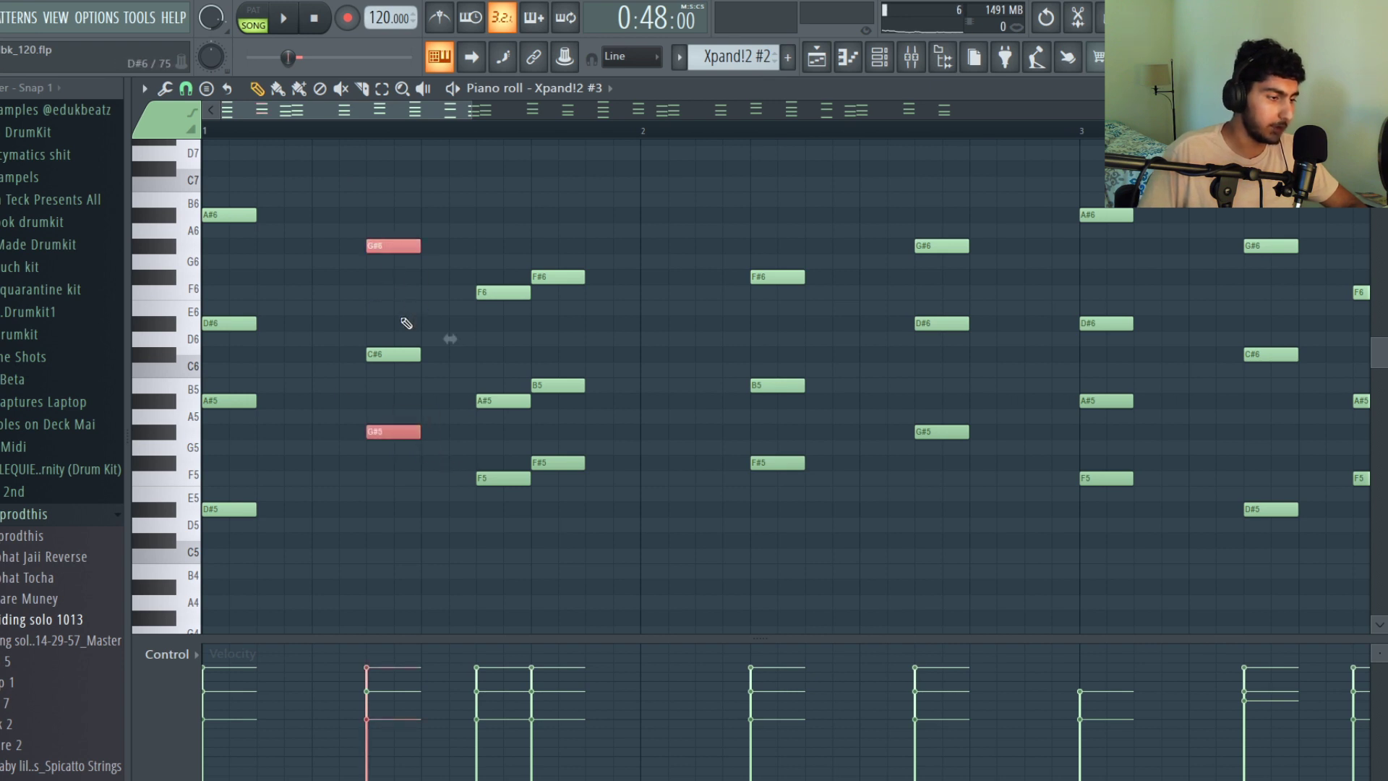
{"action": "left_click_drag", "start_coordinate": [554, 464], "coordinate": [463, 506]}
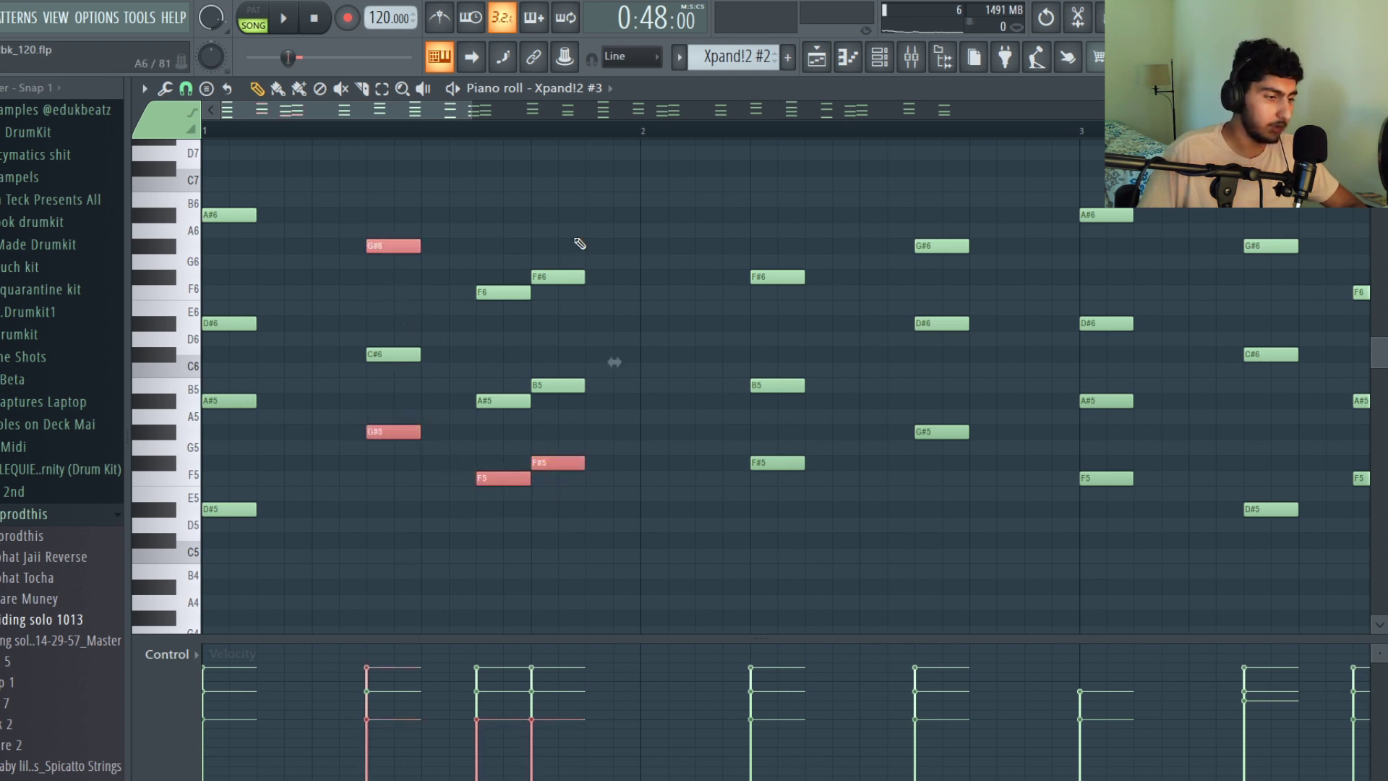
{"action": "left_click_drag", "start_coordinate": [576, 242], "coordinate": [477, 298]}
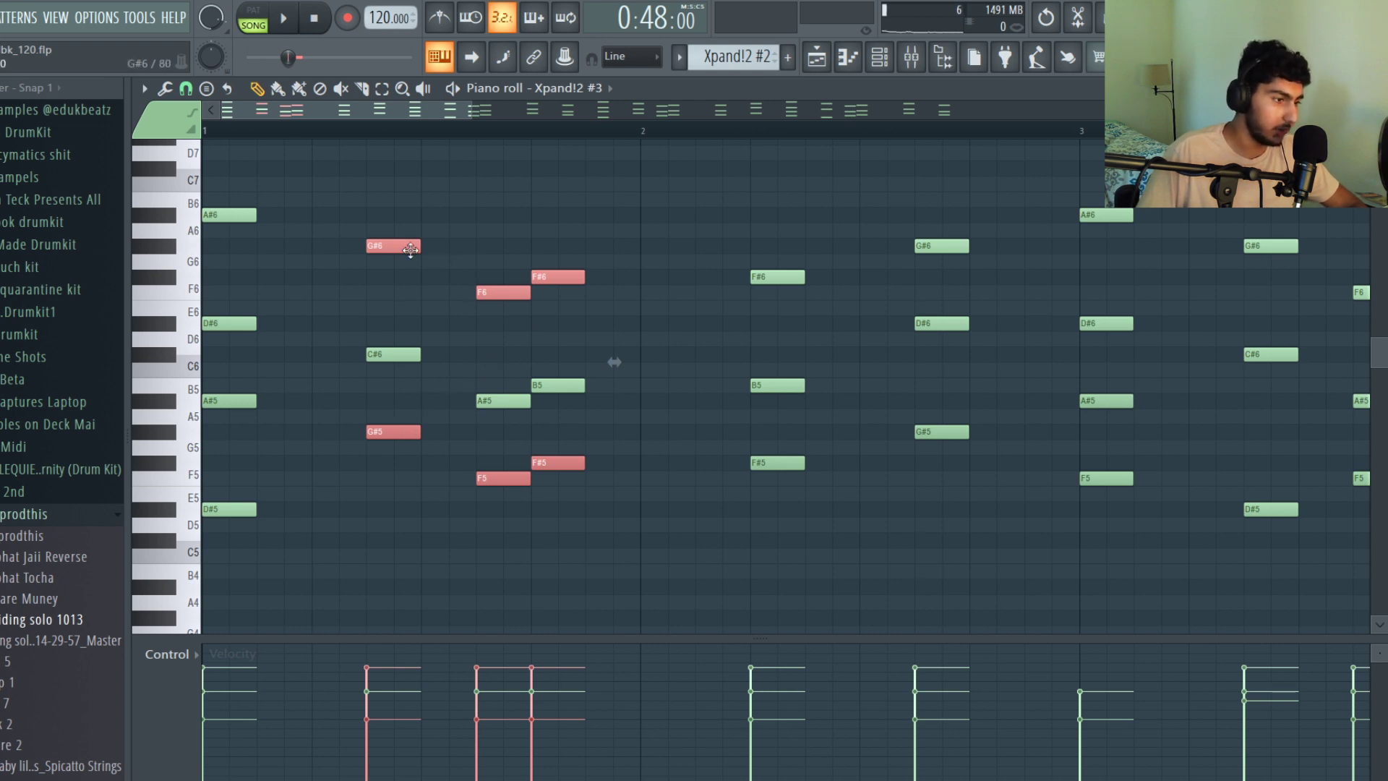
{"action": "left_click", "coordinate": [557, 400], "text": "ctrl"}
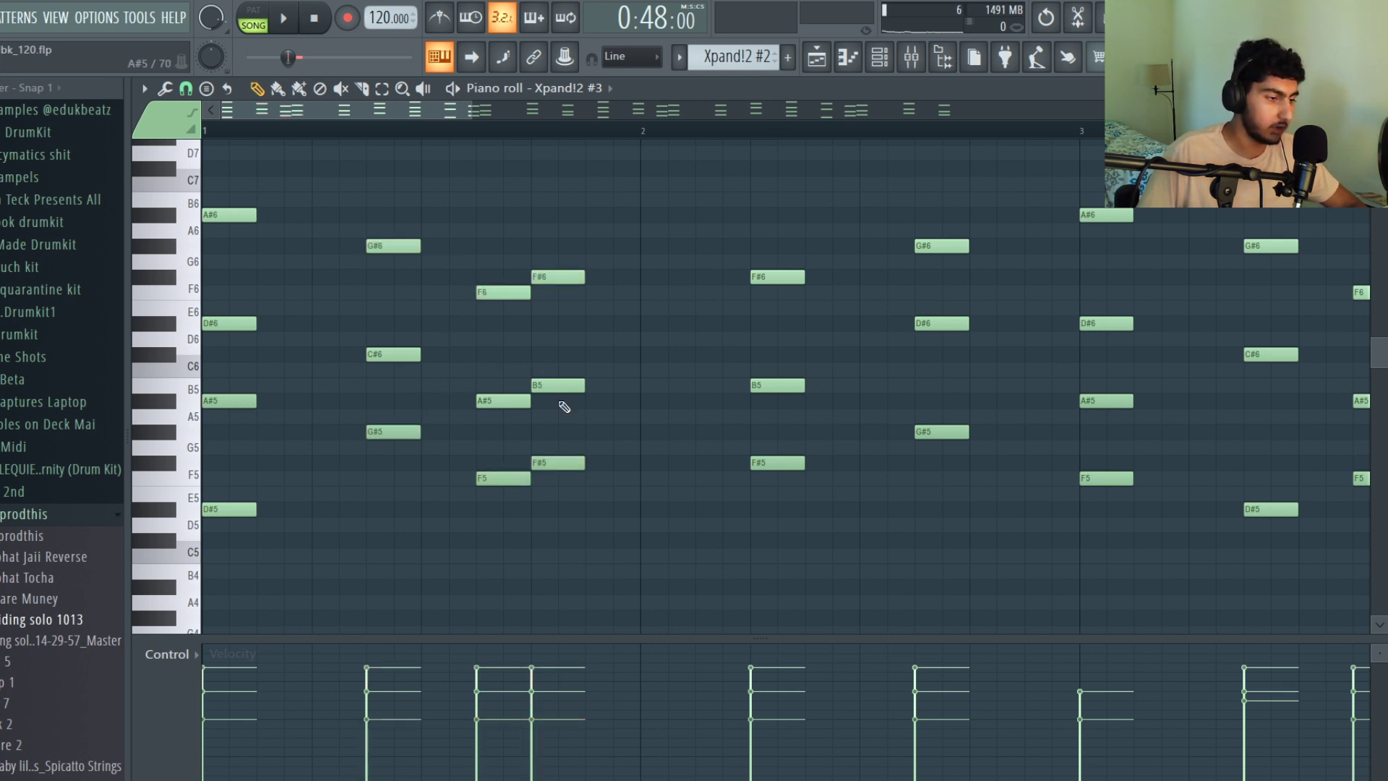
{"action": "left_click_drag", "start_coordinate": [582, 378], "coordinate": [499, 394]}
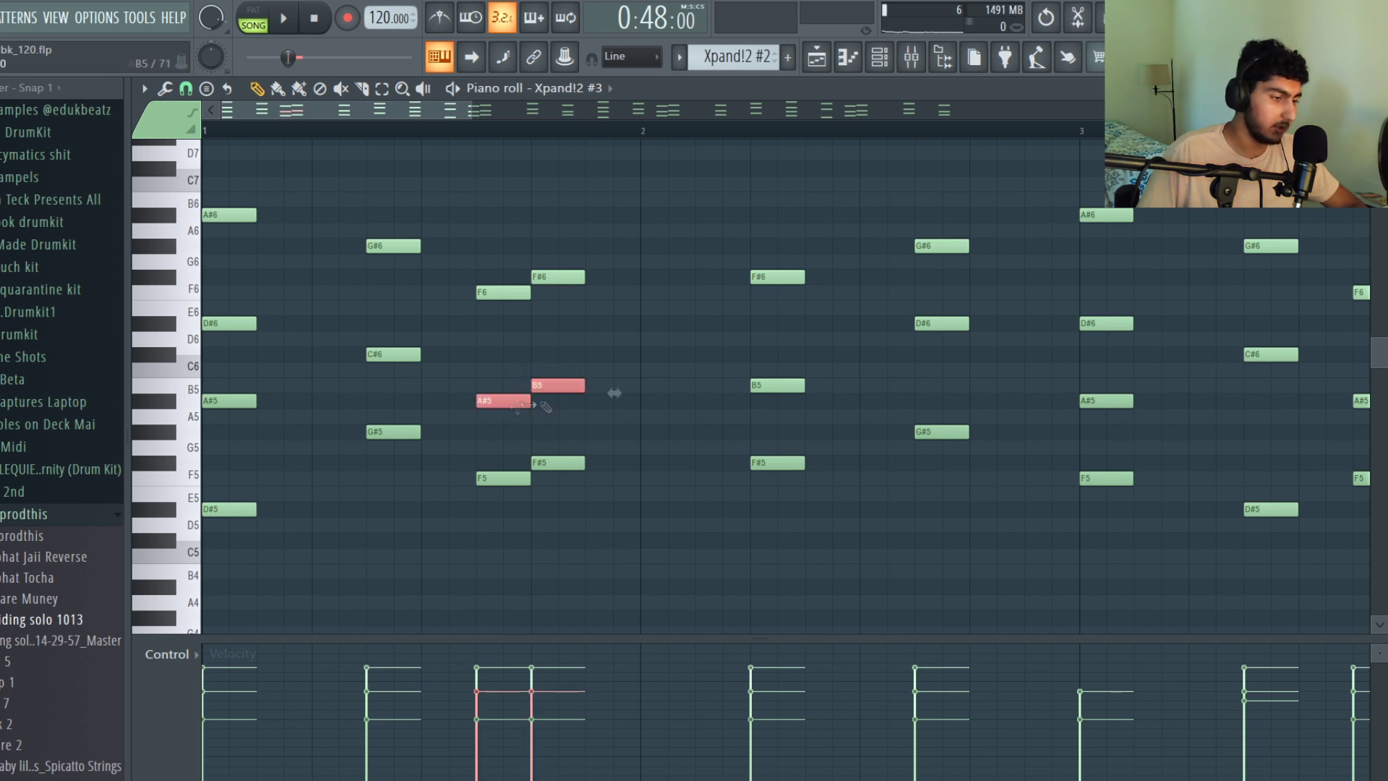
Clear the note selection and play the full eight-bar spiccato pattern.
{"action": "right_click", "coordinate": [663, 449]}
{"action": "scroll", "coordinate": [1052, 237], "scroll_direction": "down", "scroll_amount": 5}
{"action": "scroll", "coordinate": [1040, 231], "scroll_direction": "down", "scroll_amount": 1}
{"action": "scroll", "coordinate": [1023, 227], "scroll_direction": "up", "scroll_amount": 1}
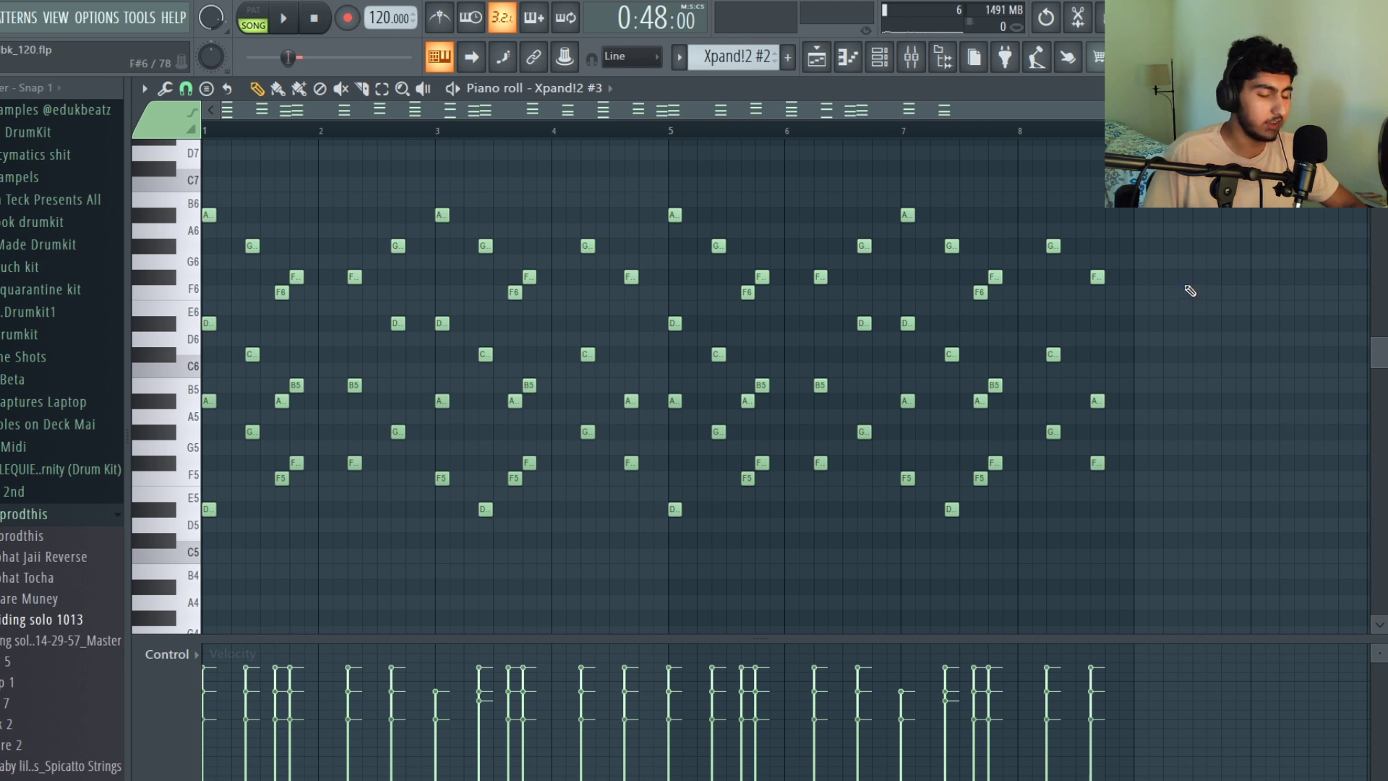
{"action": "key", "text": "space"}
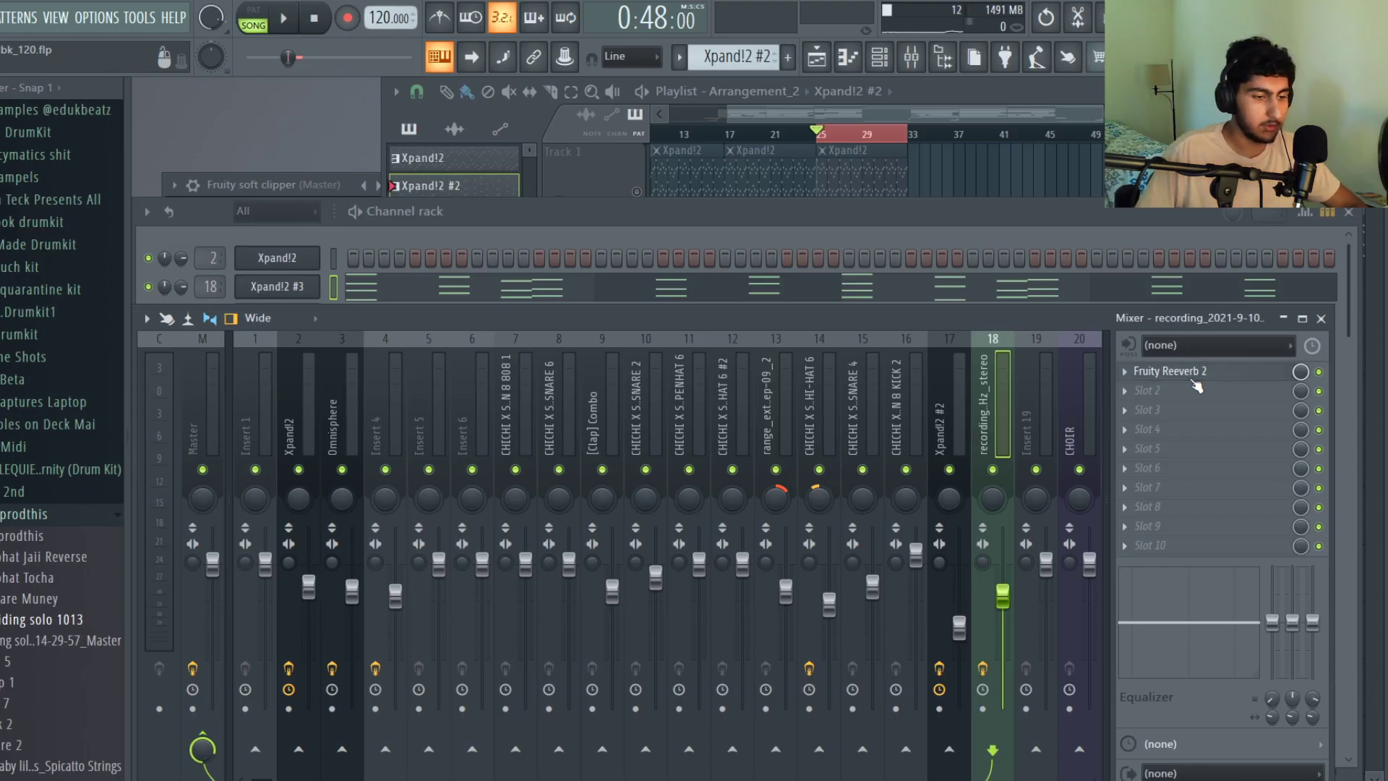
View the Fruity Reeverb 2 settings on the spiccato mixer track and play the string chords with the spiccato from bar 33.
{"action": "left_click", "coordinate": [1192, 379]}
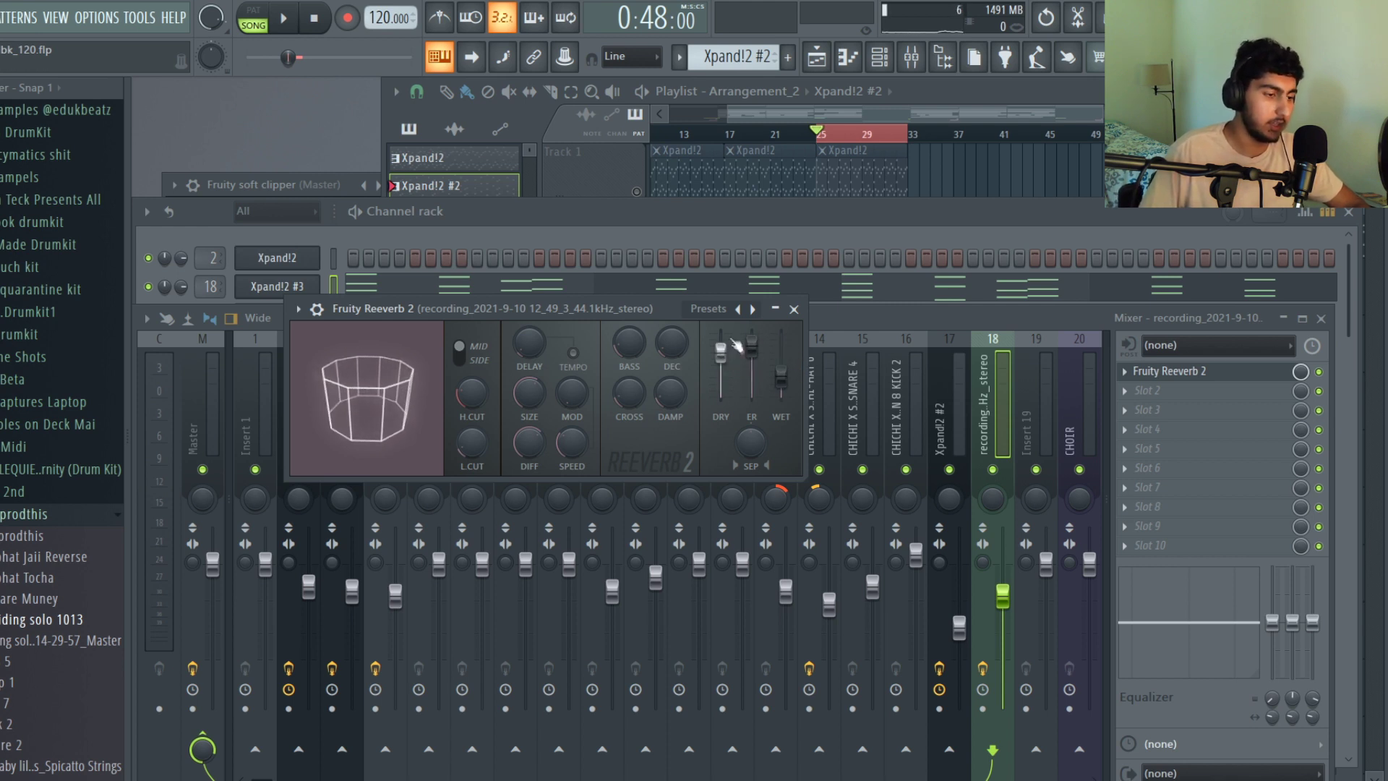
{"action": "left_click", "coordinate": [801, 310]}
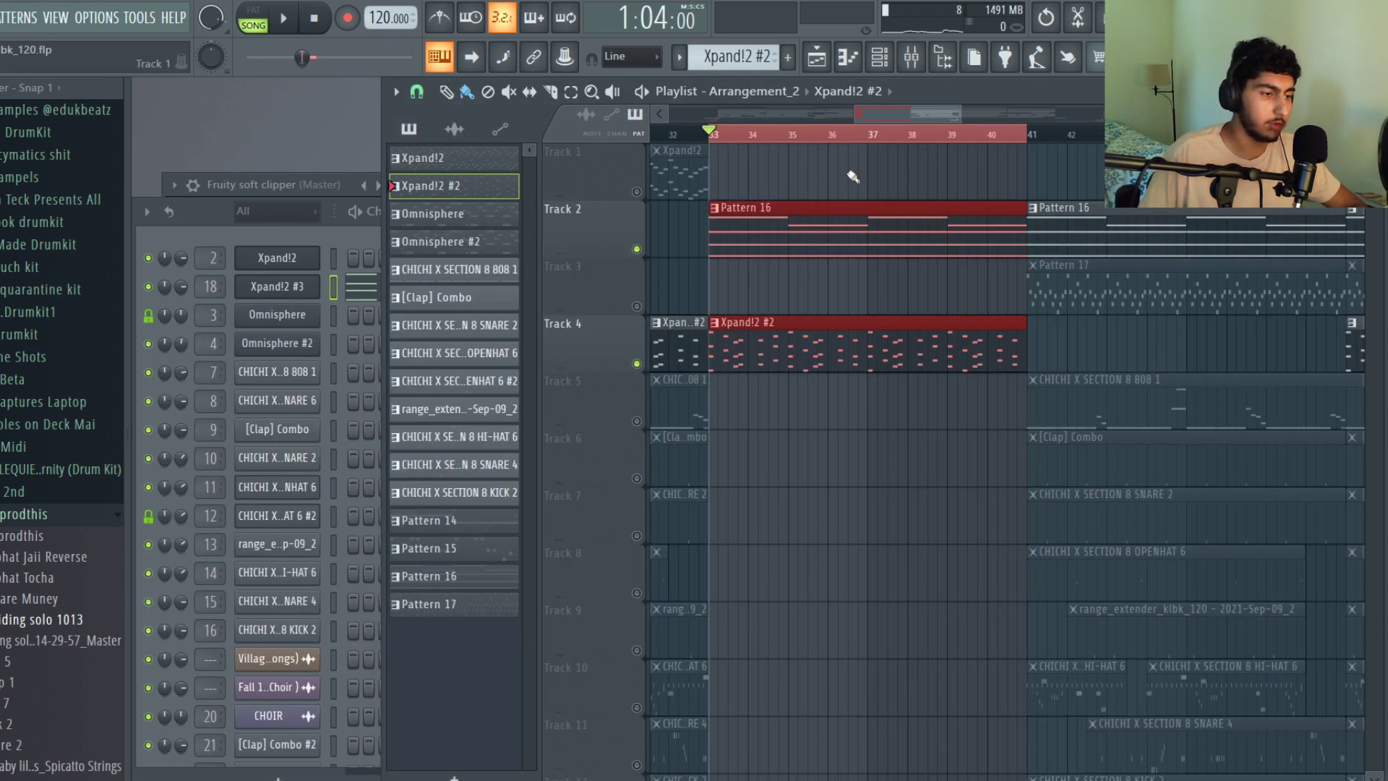
{"action": "key", "text": "space"}
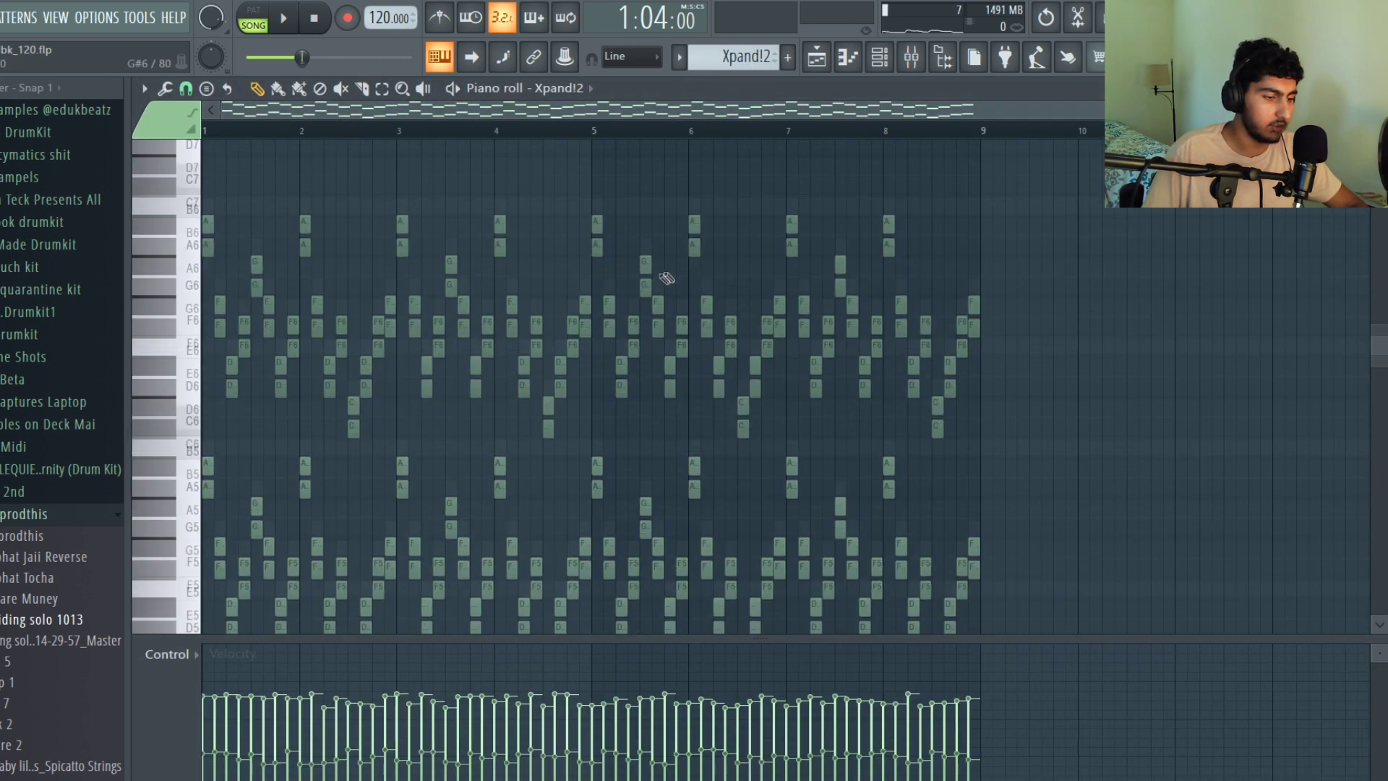
Select the upper-octave notes of the Xpand!2 melody and try compressing them to half their length.
{"action": "scroll", "coordinate": [667, 278], "scroll_direction": "down", "scroll_amount": 3}
{"action": "left_click_drag", "start_coordinate": [1109, 386], "coordinate": [106, 100]}
{"action": "scroll", "coordinate": [663, 180], "scroll_direction": "down", "scroll_amount": 2}
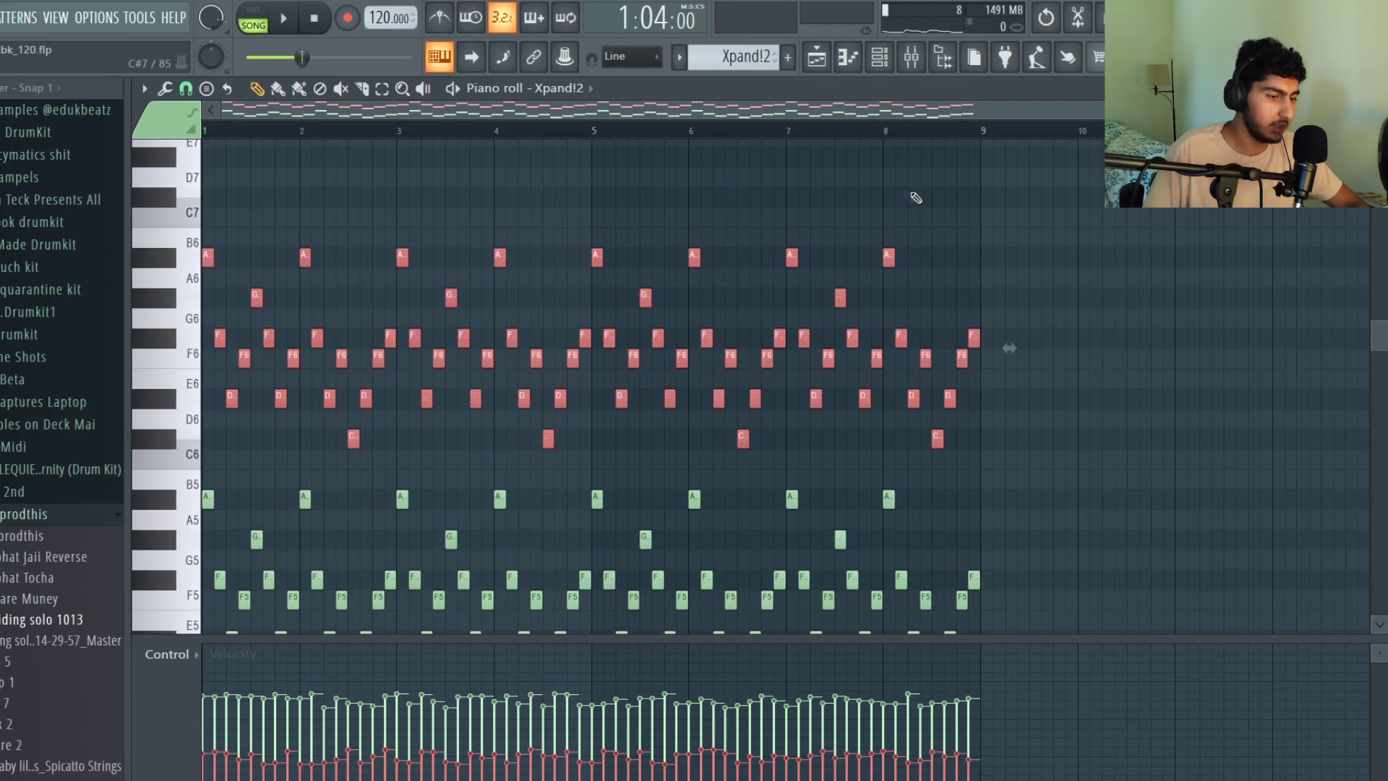
{"action": "key", "text": "ctrl+b"}
{"action": "scroll", "coordinate": [975, 232], "scroll_direction": "down", "scroll_amount": 1}
{"action": "scroll", "coordinate": [1161, 275], "scroll_direction": "up", "scroll_amount": 1}
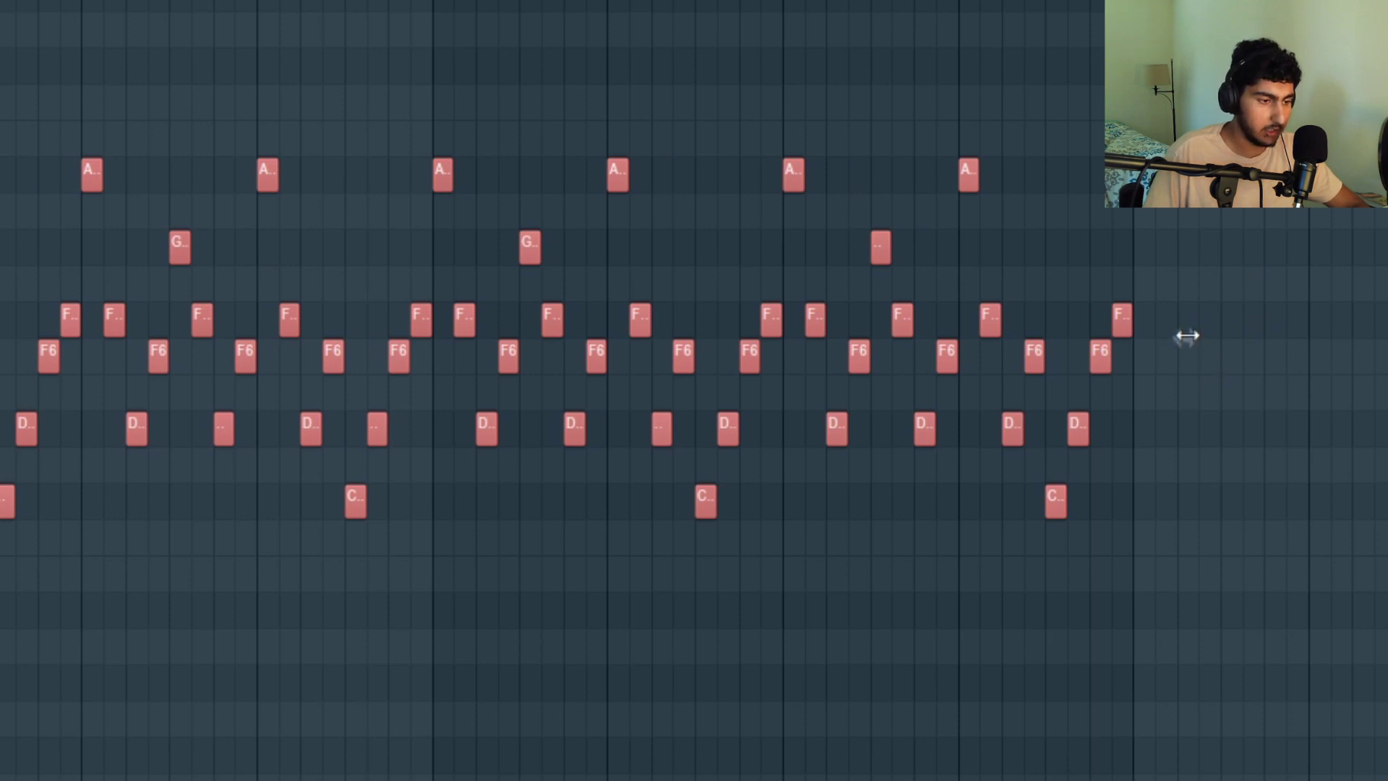
{"action": "left_click_drag", "start_coordinate": [1188, 335], "coordinate": [486, 335]}
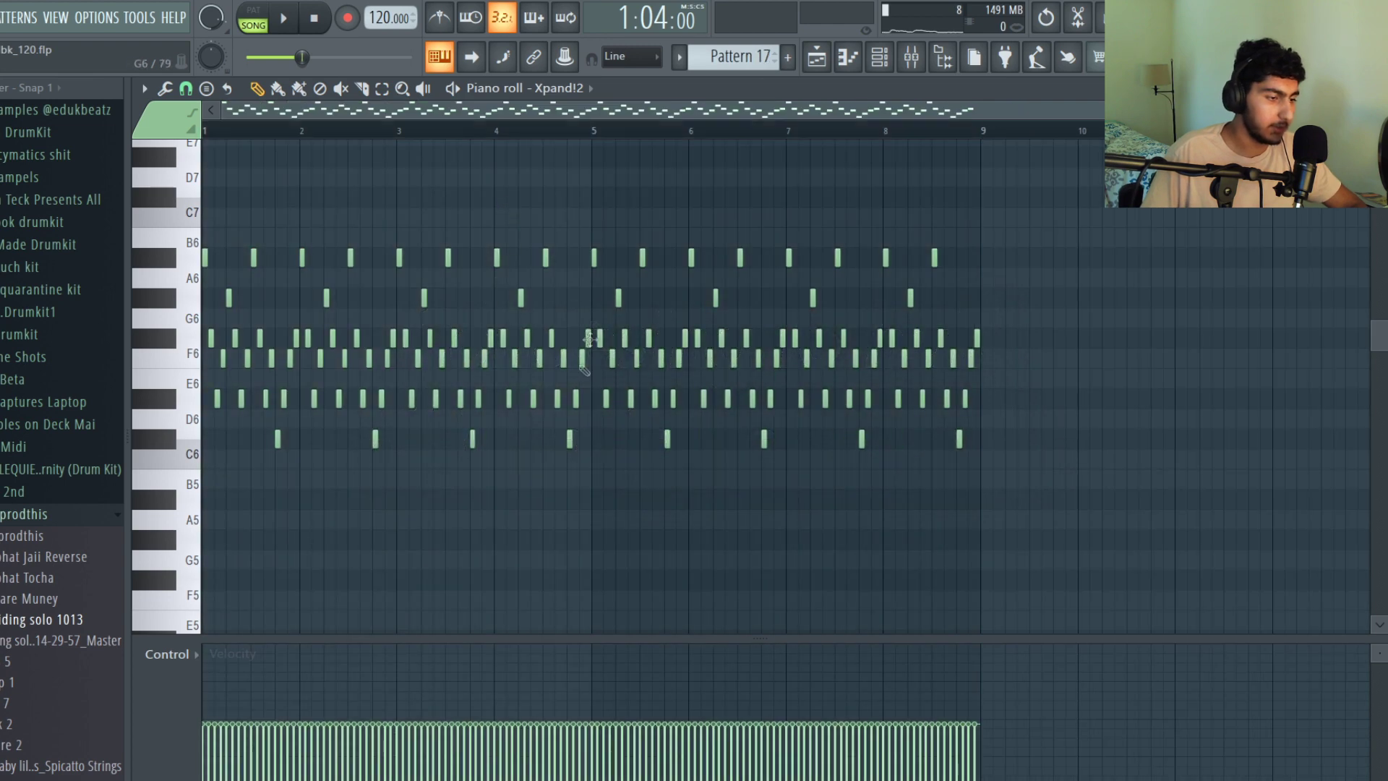
Examine the first four bars of Pattern 17's double-speed Xpand!2 melody and play the pattern in pattern mode.
{"action": "left_click_drag", "start_coordinate": [594, 463], "coordinate": [201, 135]}
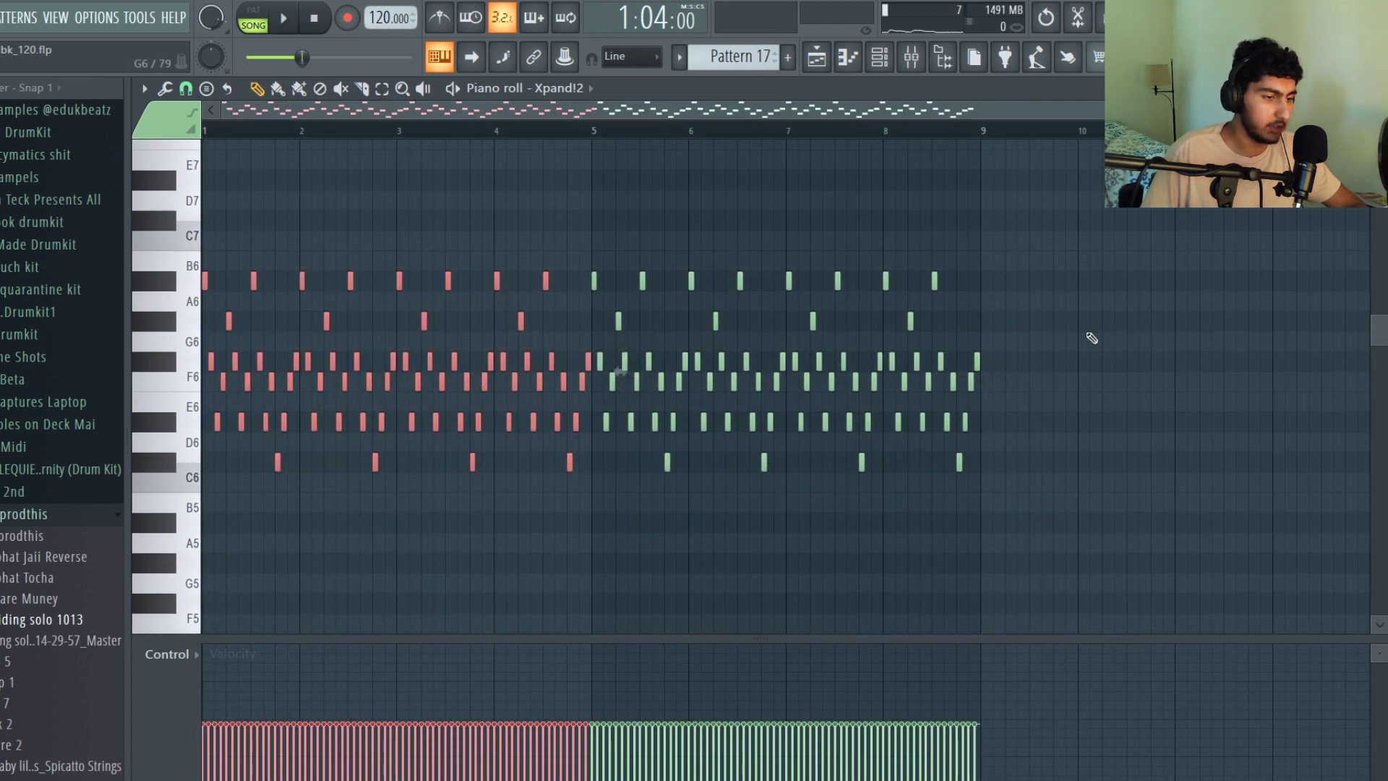
{"action": "left_click", "coordinate": [648, 179], "text": "ctrl"}
{"action": "scroll", "coordinate": [511, 184], "scroll_direction": "down", "scroll_amount": 1}
{"action": "left_click", "coordinate": [253, 18]}
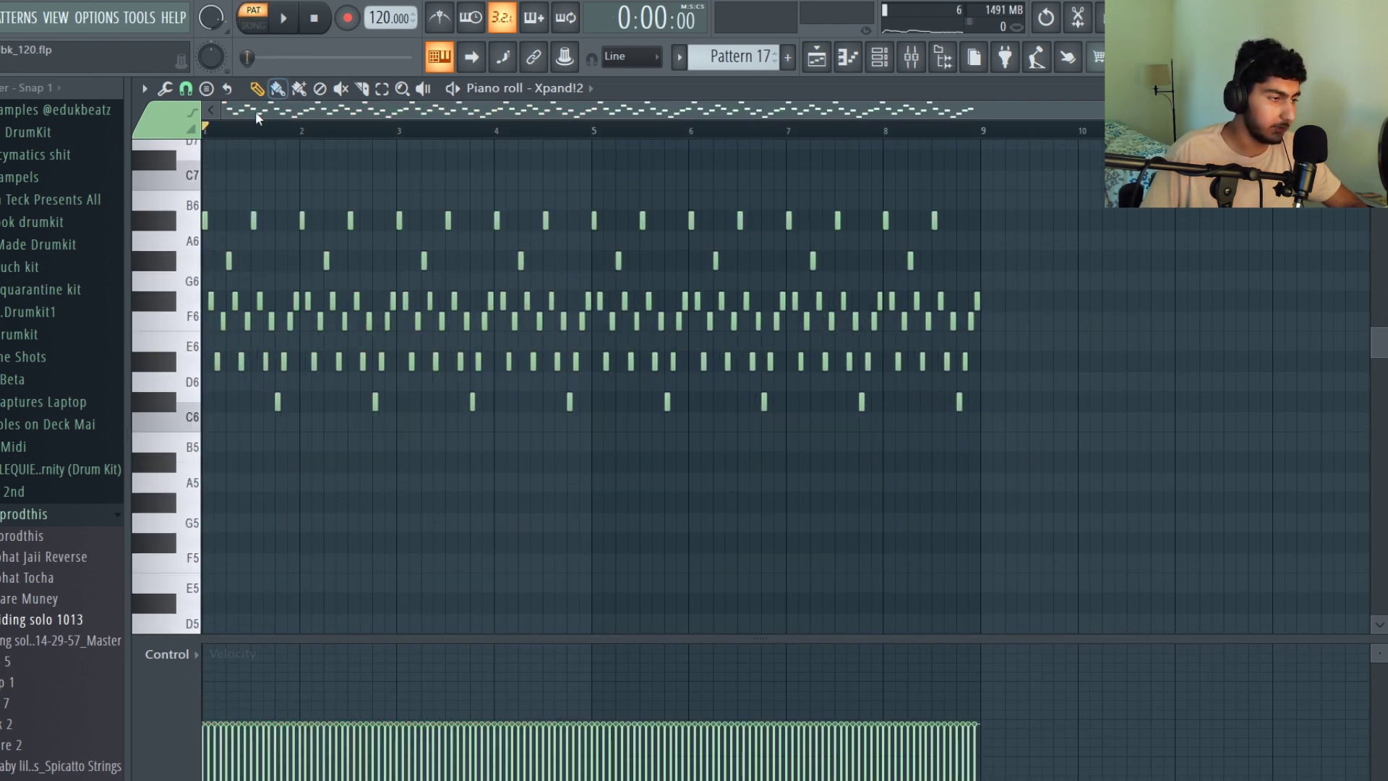
{"action": "key", "text": "space"}
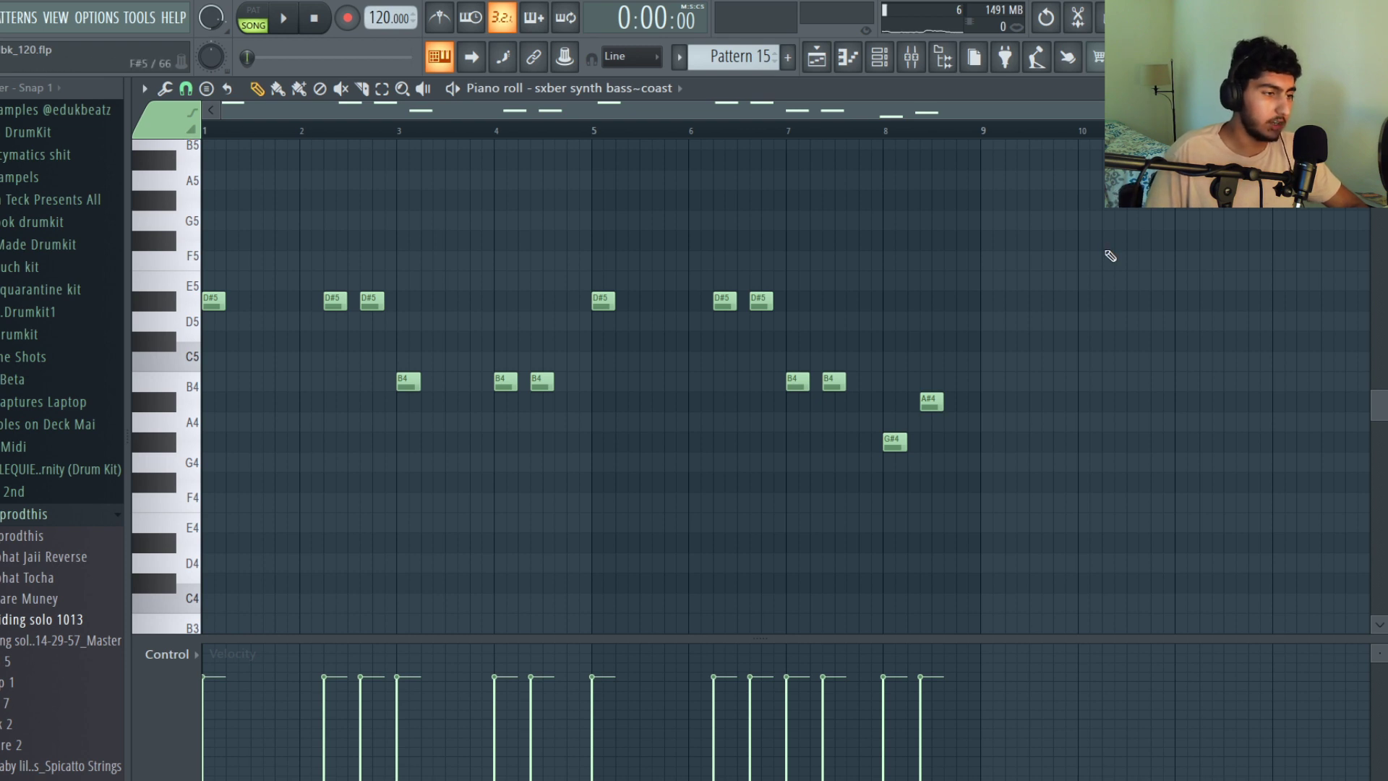
Play the Pattern 15 synth bass line, and examine and play the [Clap] Combo pattern's C5 hits.
{"action": "key", "text": "space"}
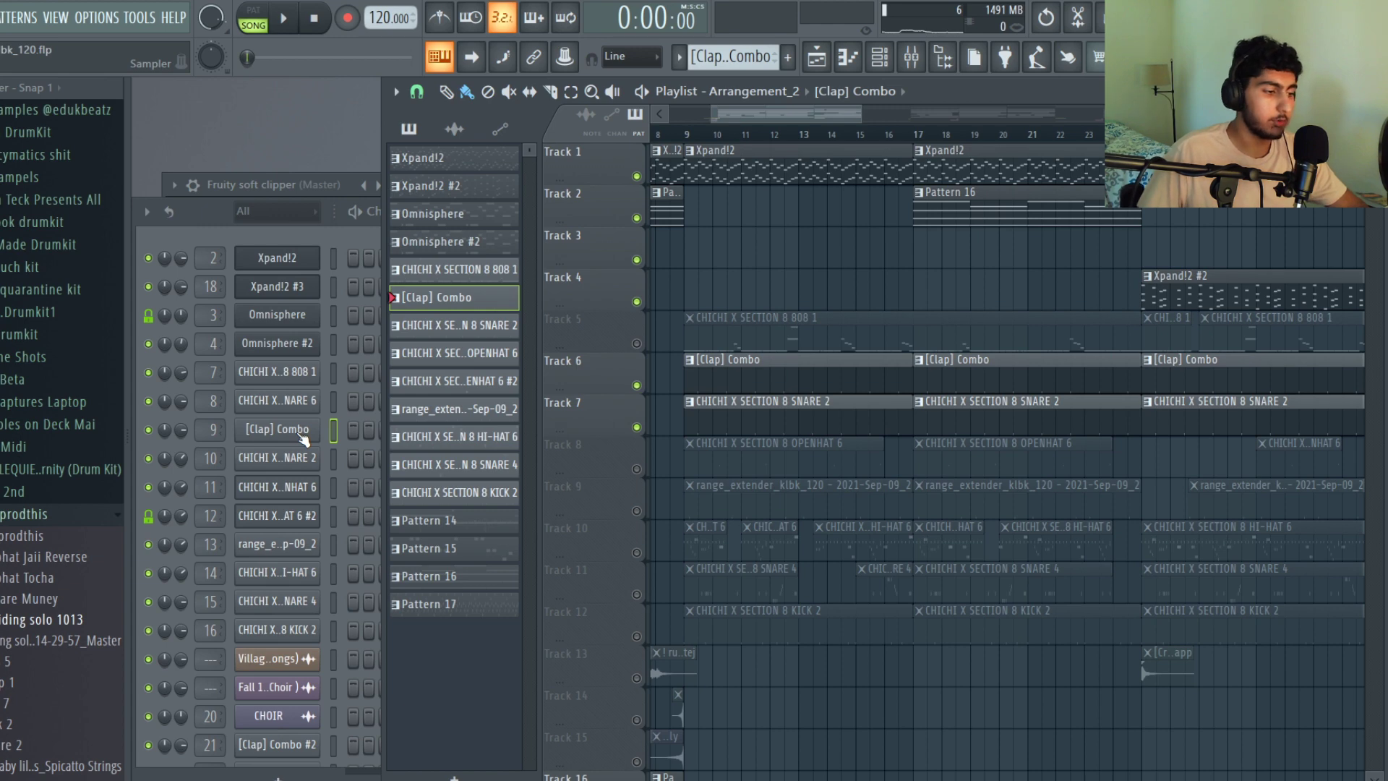
{"action": "left_click", "coordinate": [302, 435]}
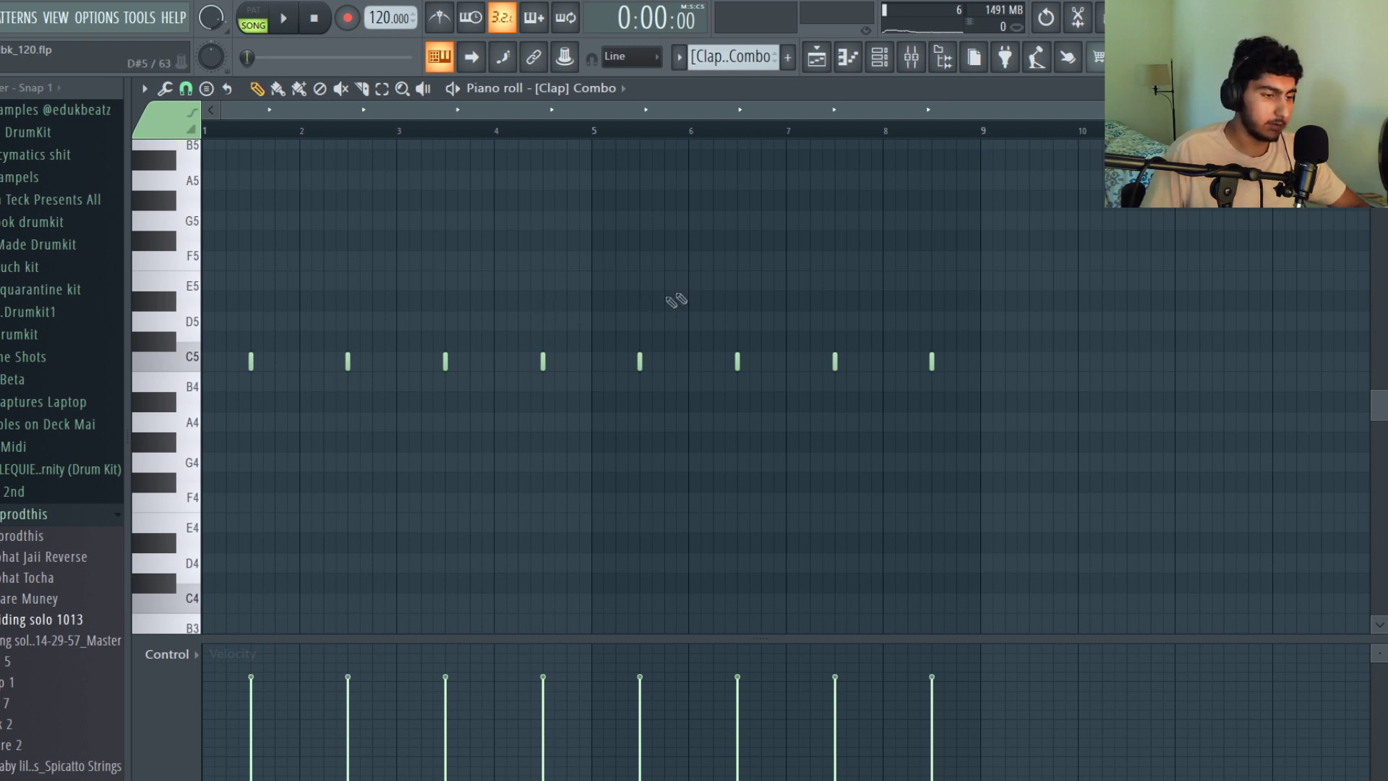
{"action": "left_click_drag", "start_coordinate": [1088, 292], "coordinate": [204, 410]}
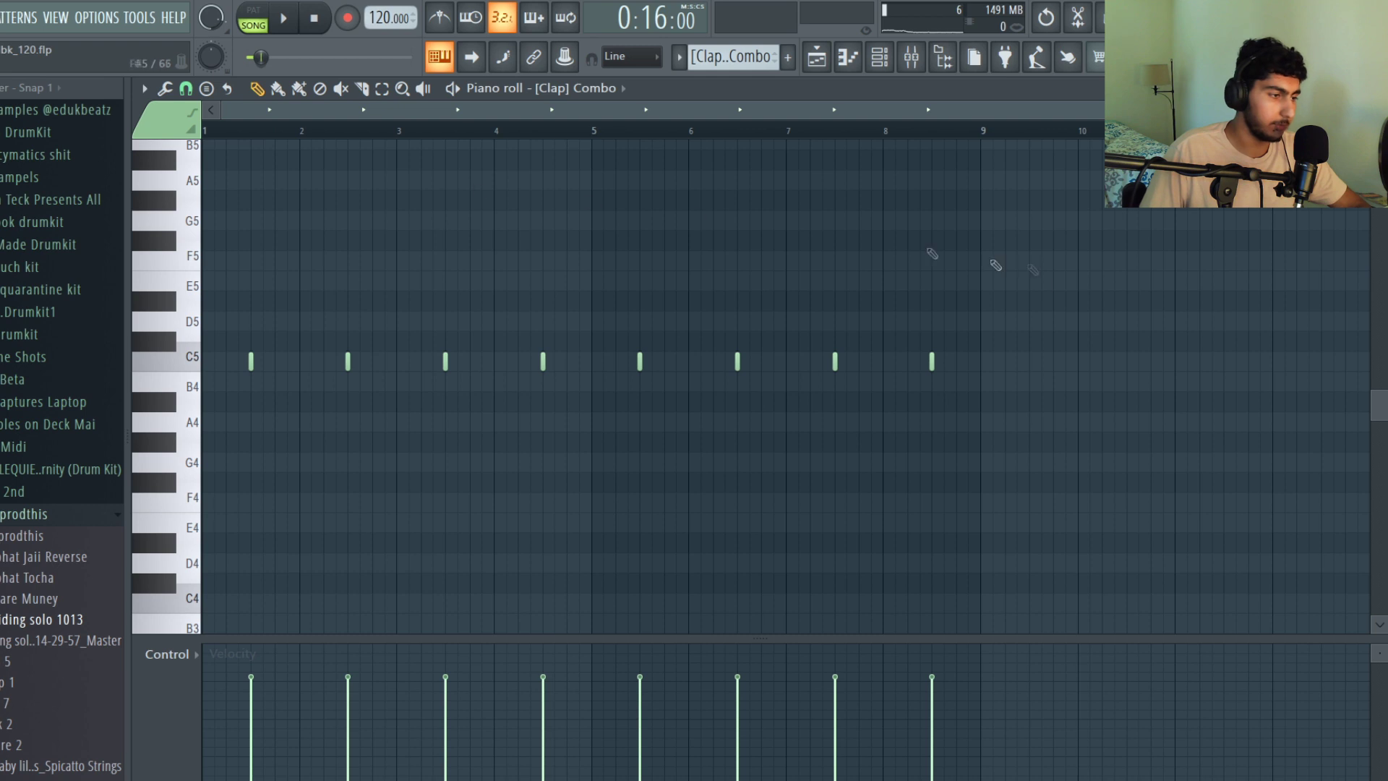
{"action": "key", "text": "space"}
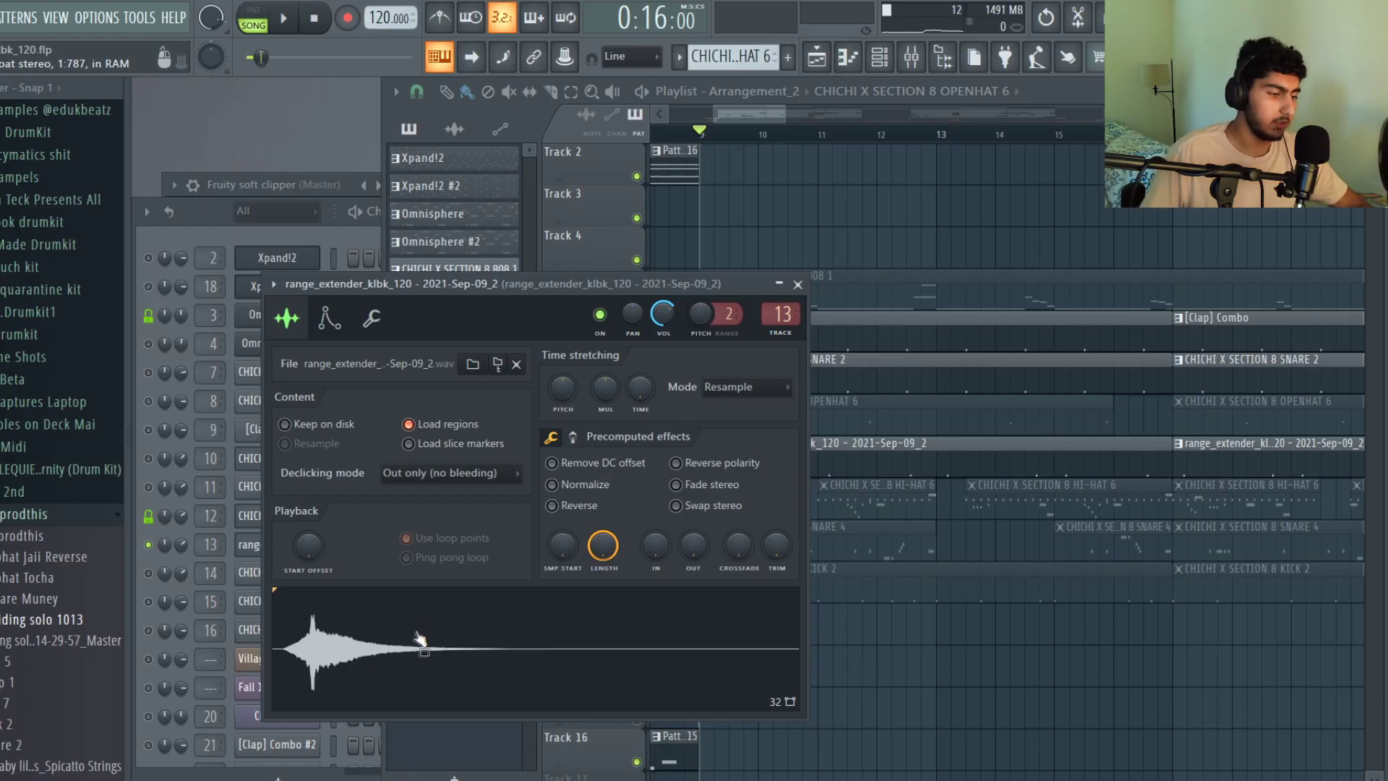
View the sample settings of the CHICHI X SECTION 8 OPENHAT 6 channel and its reversed duplicate, OPENHAT 6 #2.
{"action": "key", "text": "F5"}
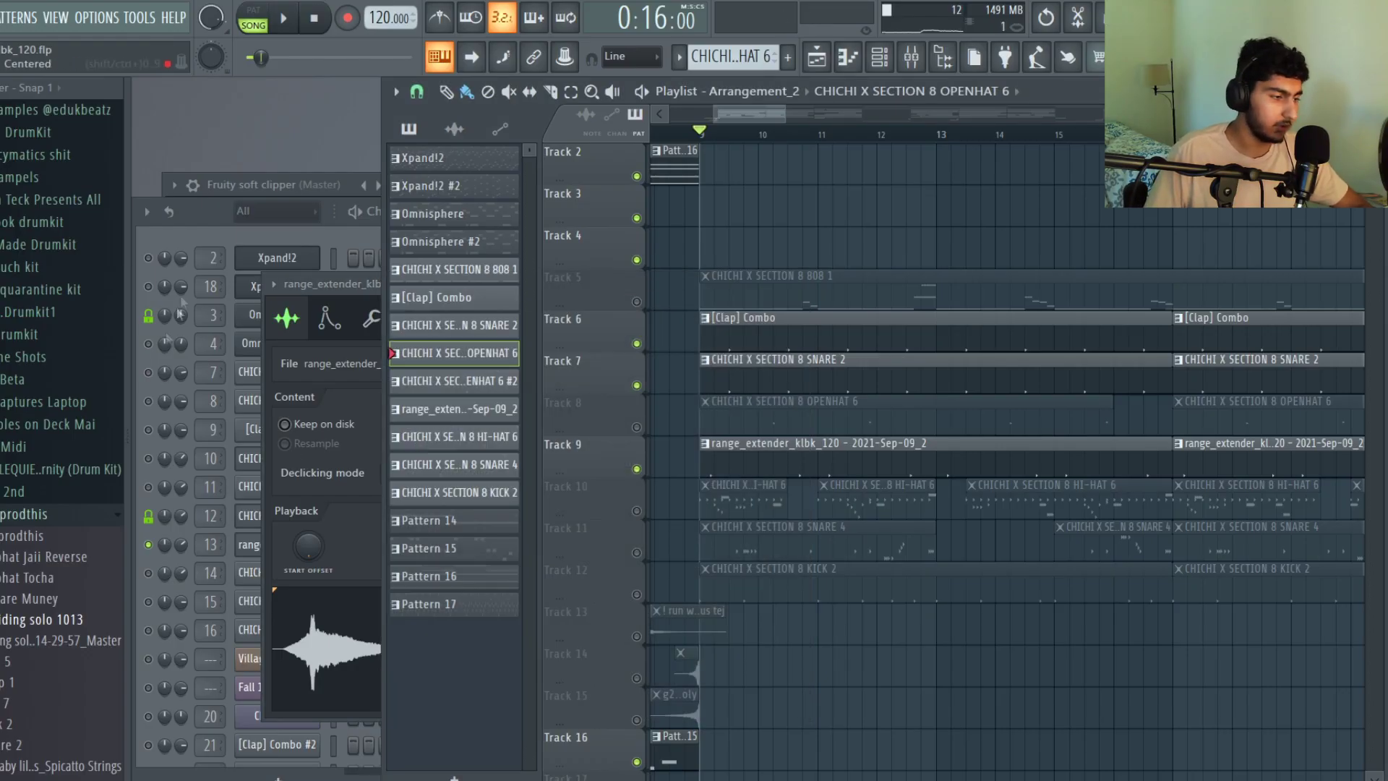
{"action": "left_click", "coordinate": [201, 227]}
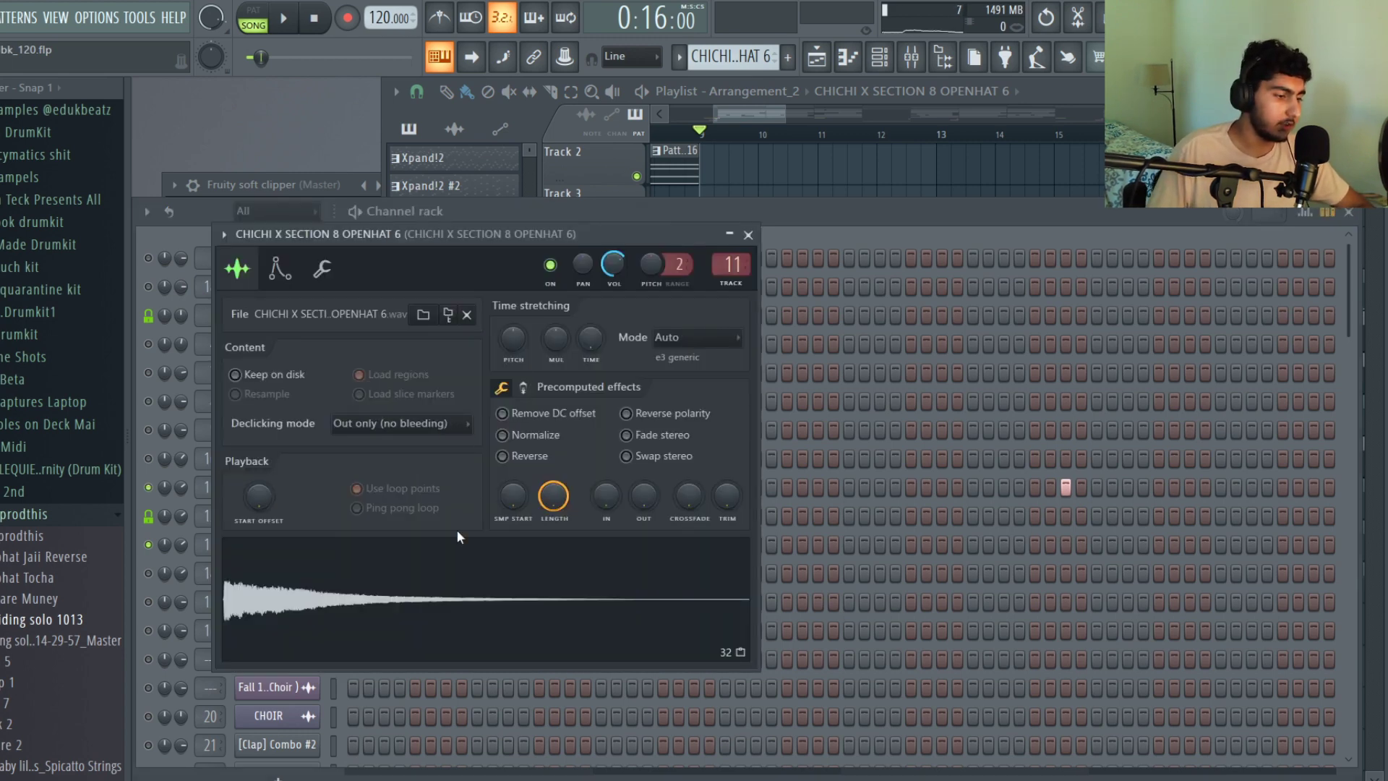
{"action": "key", "text": "Escape"}
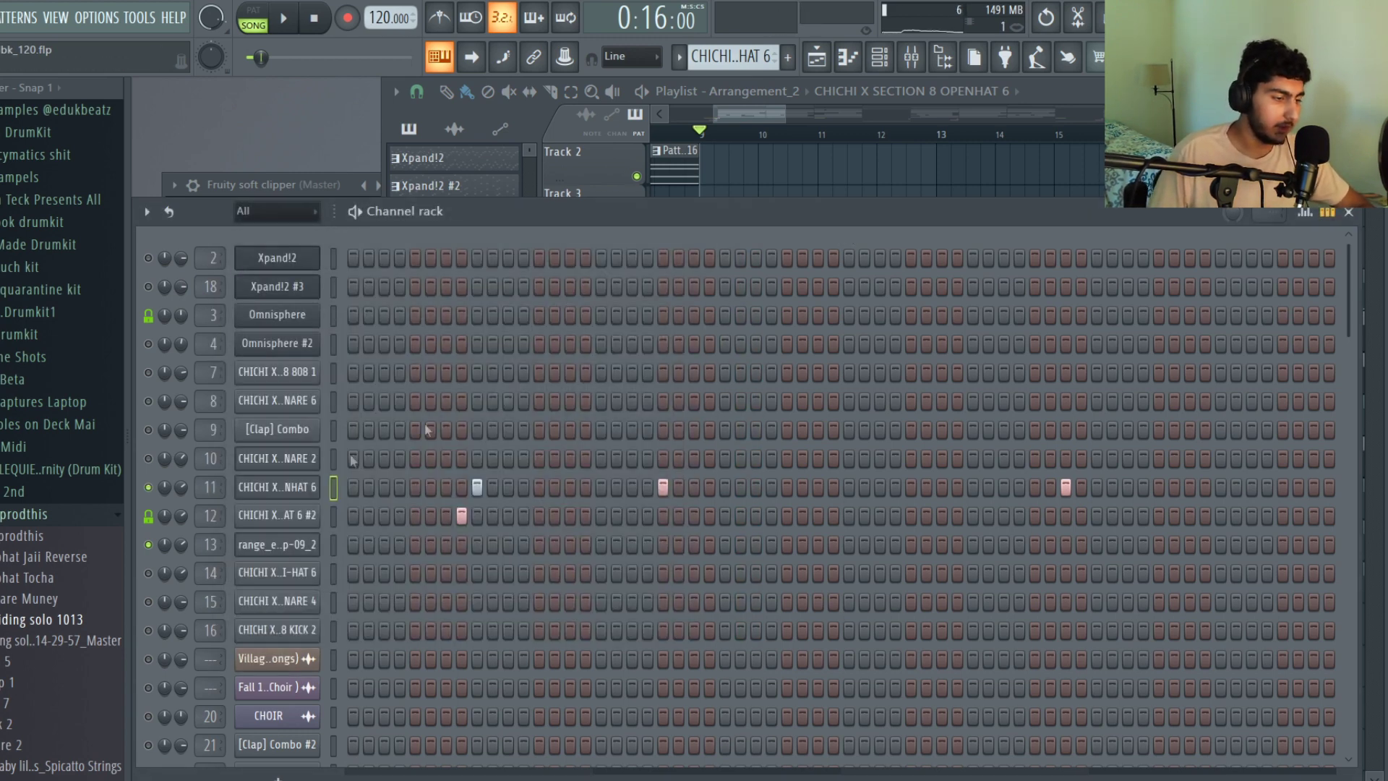
{"action": "left_click", "coordinate": [287, 514]}
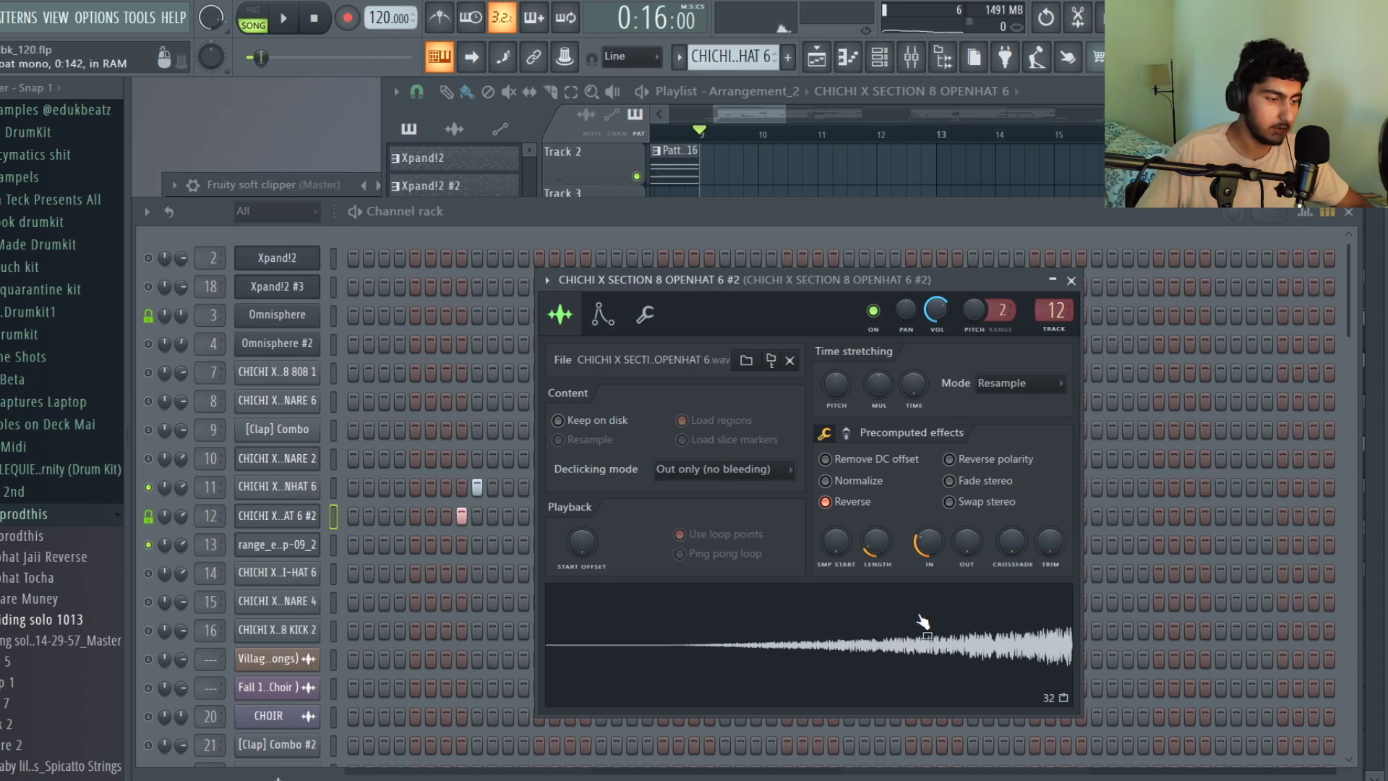
{"action": "key", "text": "Escape"}
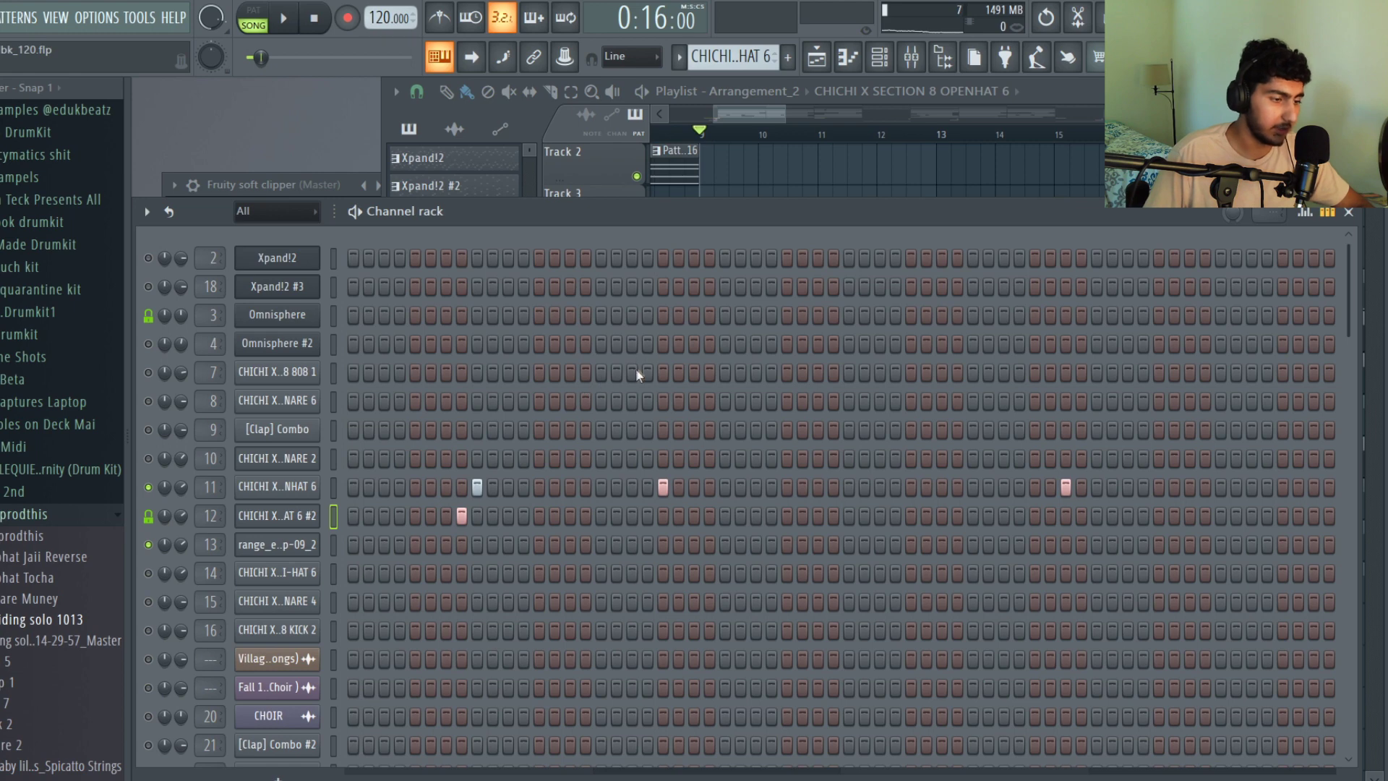
Play the layered open hat steps and view the recorded In-n-Out open hat in Edison on the Master mixer track.
{"action": "key", "text": "space"}
{"action": "key", "text": "space"}
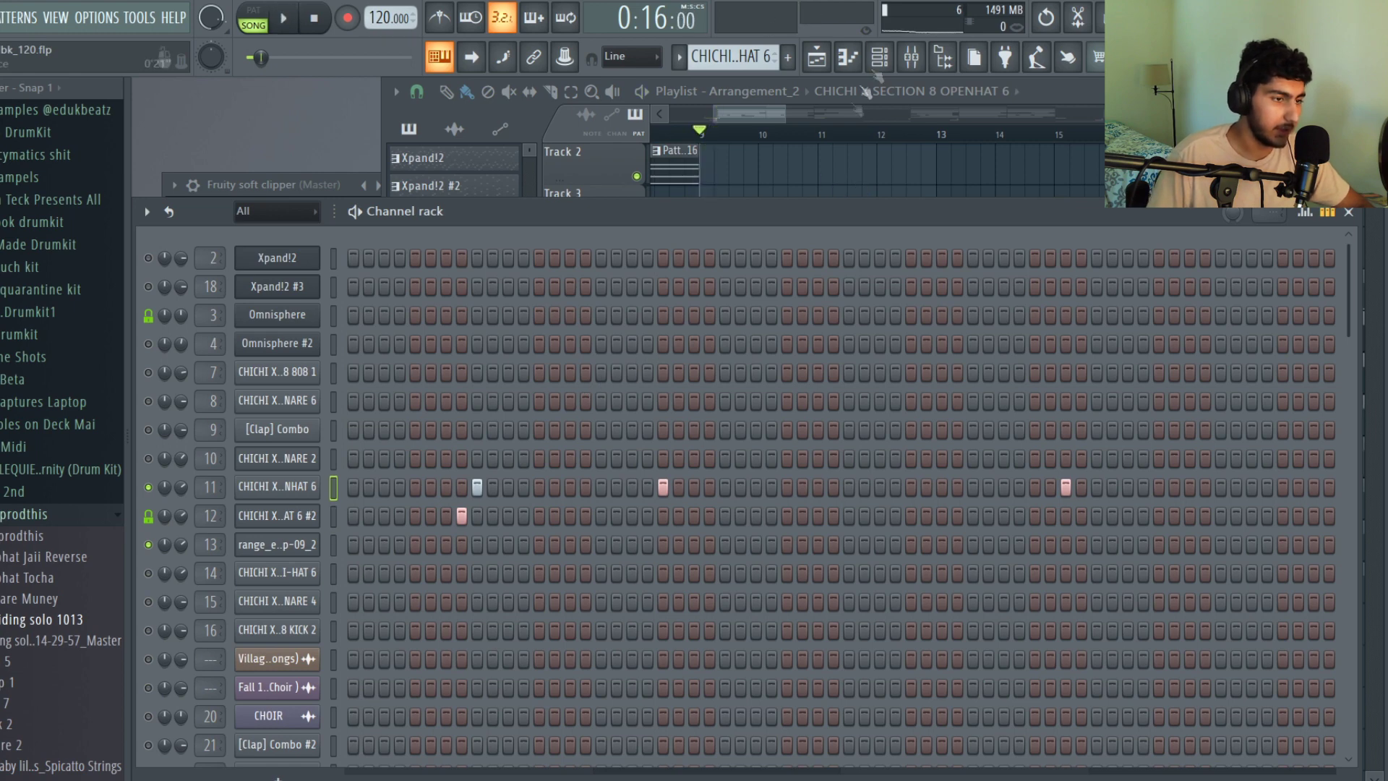
{"action": "left_click", "coordinate": [911, 57]}
{"action": "left_click", "coordinate": [1180, 373]}
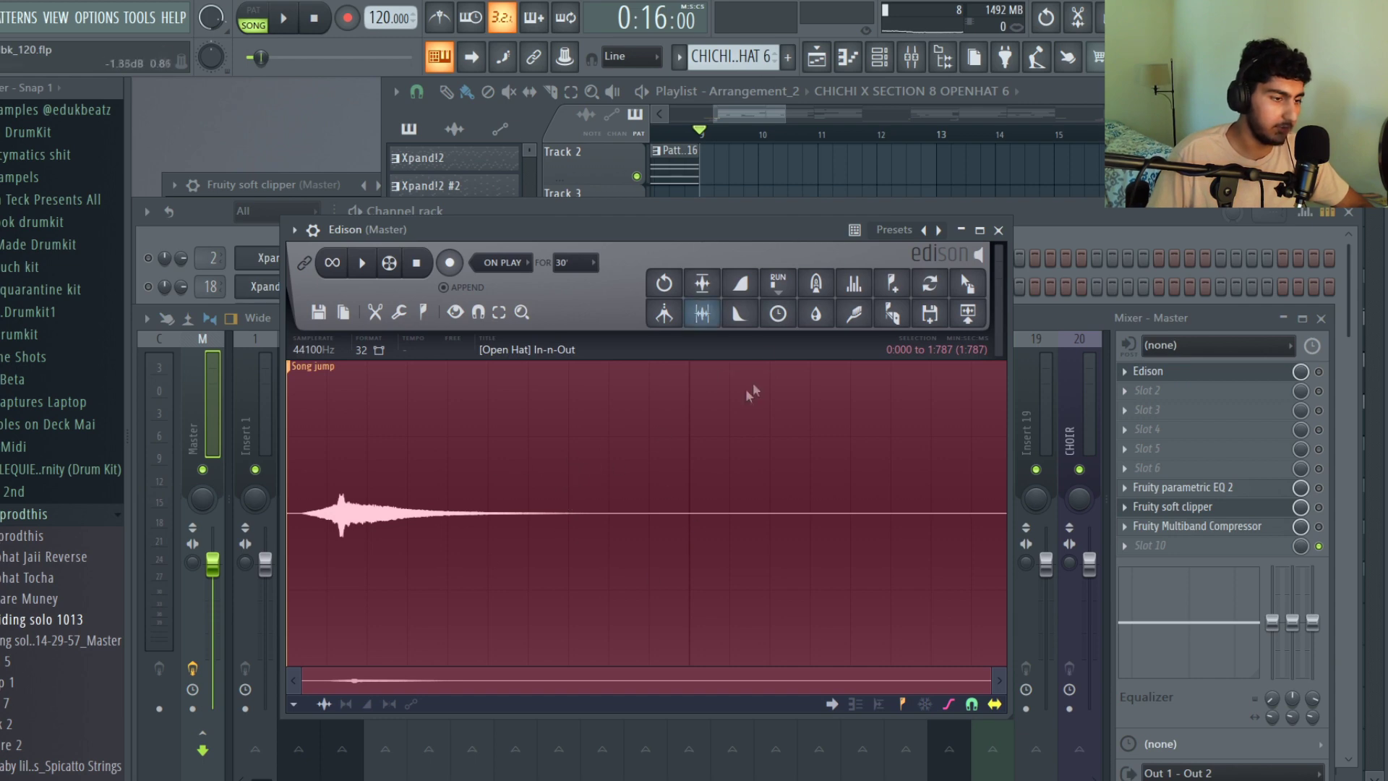
Examine and play Track 9's range_extender pattern in the piano roll, and play the CHICHI X SECTION 8 OPENHAT 6 pattern.
{"action": "left_click", "coordinate": [864, 94]}
{"action": "double_click", "coordinate": [753, 458]}
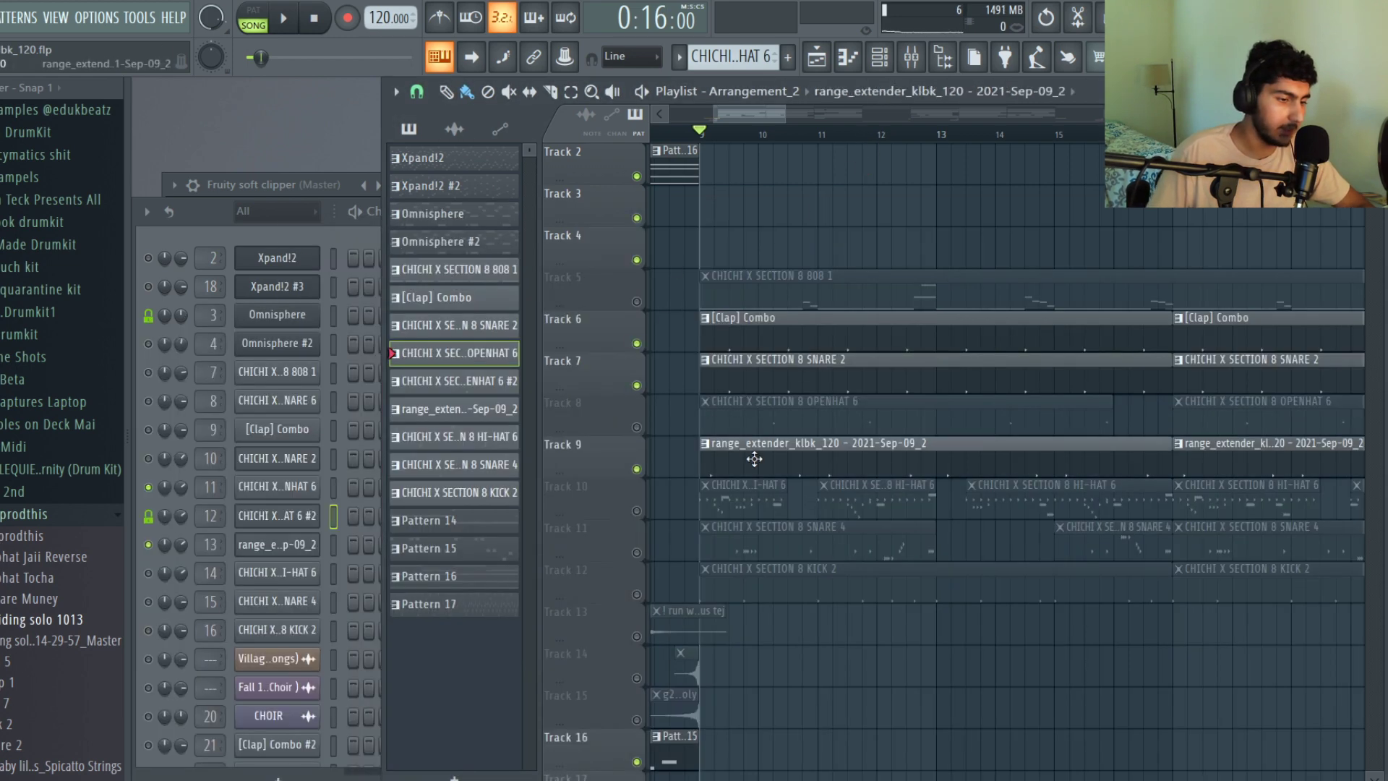
{"action": "scroll", "coordinate": [679, 403], "scroll_direction": "down", "scroll_amount": 2}
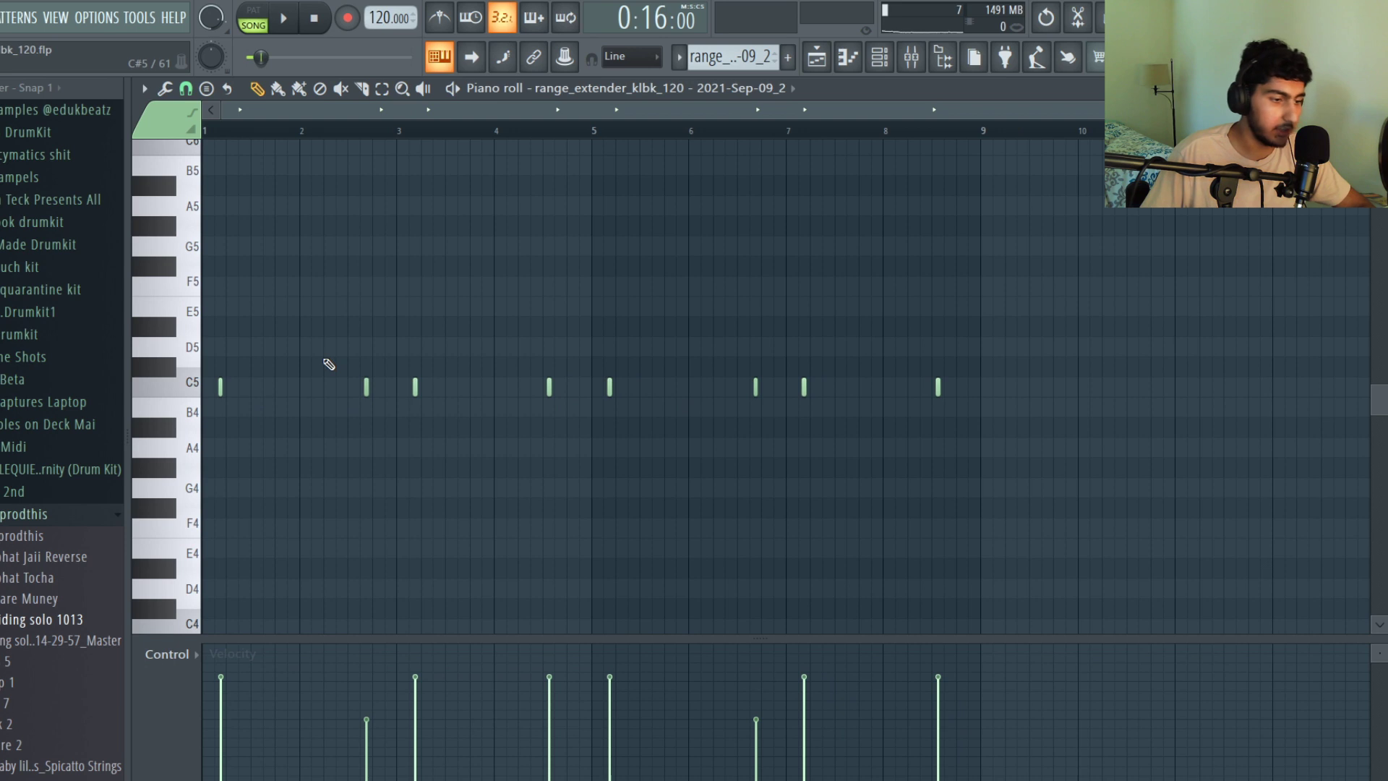
{"action": "scroll", "coordinate": [328, 364], "scroll_direction": "down", "scroll_amount": 3}
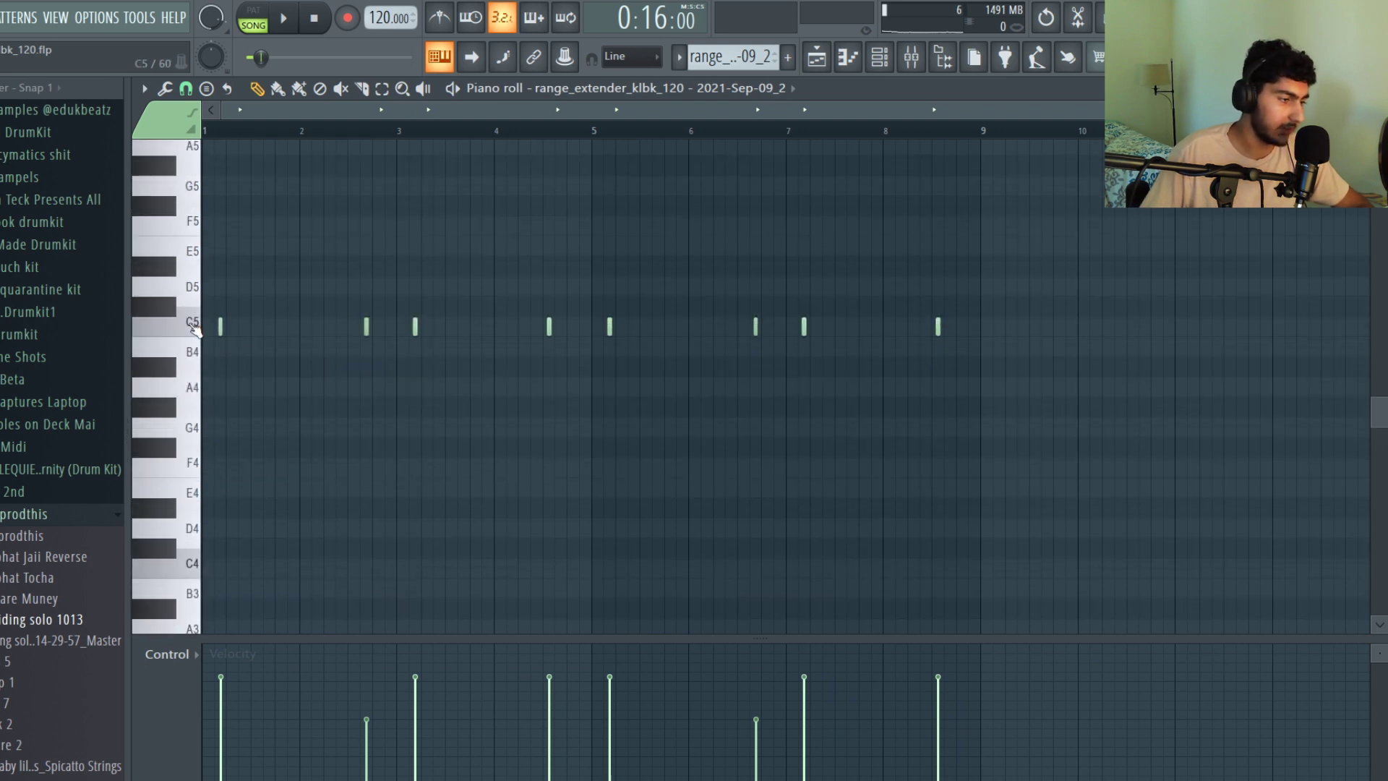
{"action": "key", "text": "space"}
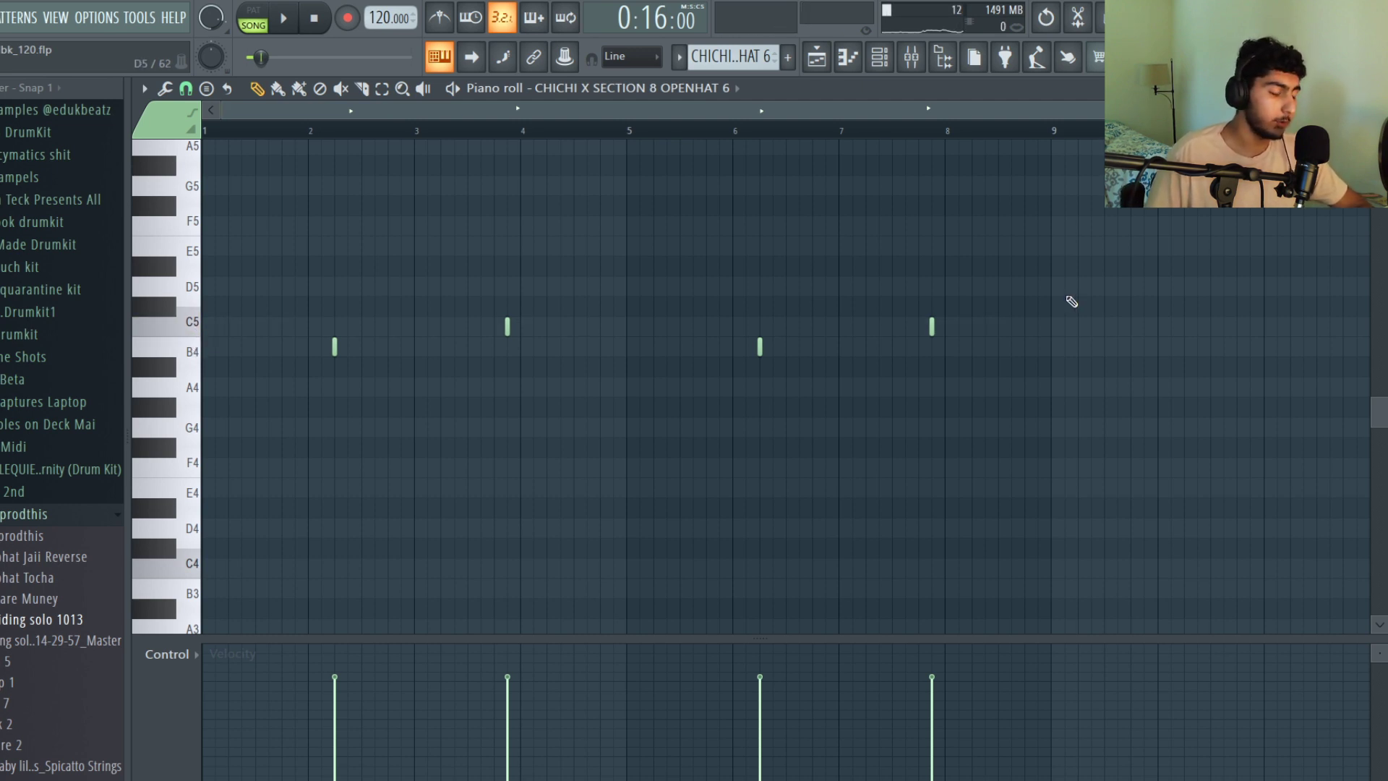
{"action": "key", "text": "space"}
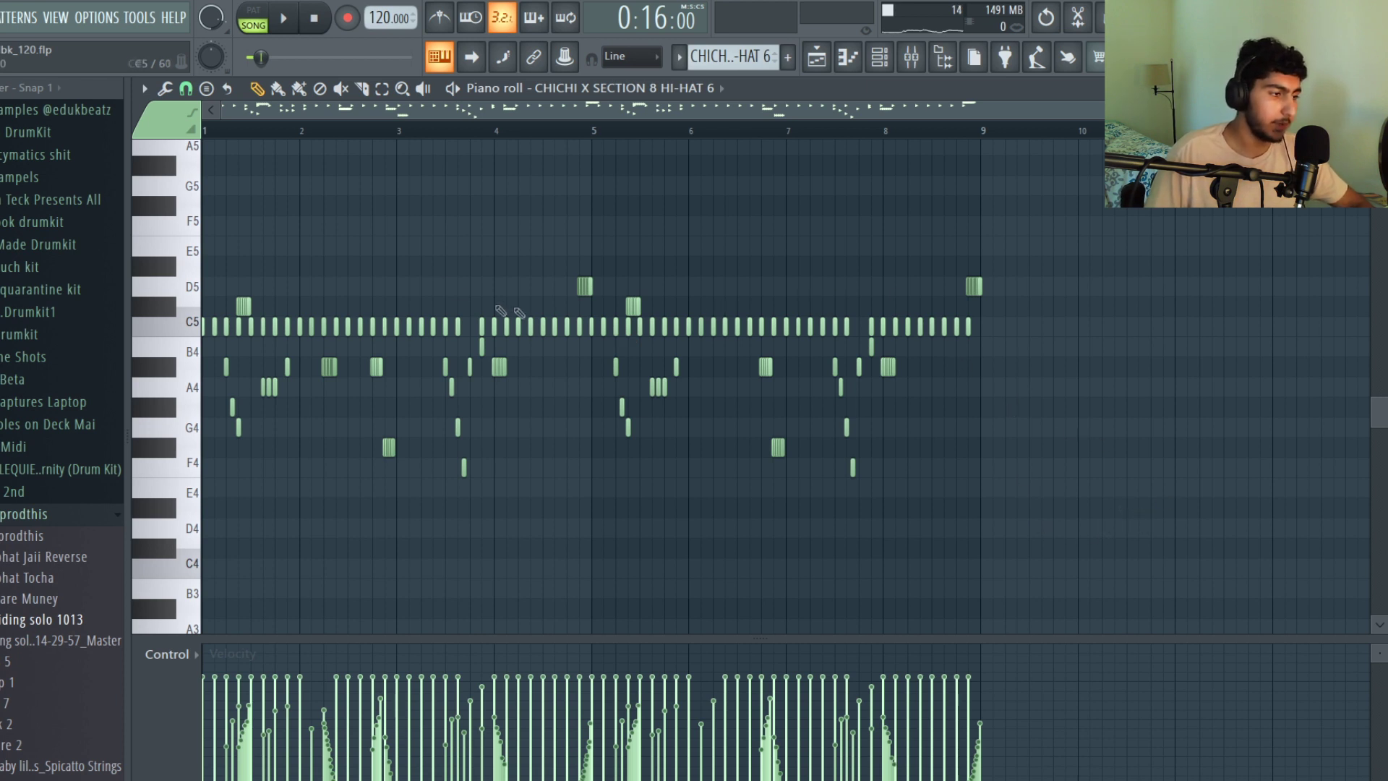
Examine the HI-HAT 6 pattern's steady C5 hits and its lower-pitched bounces in bars 1, 3 and 7.
{"action": "double_click", "coordinate": [186, 331]}
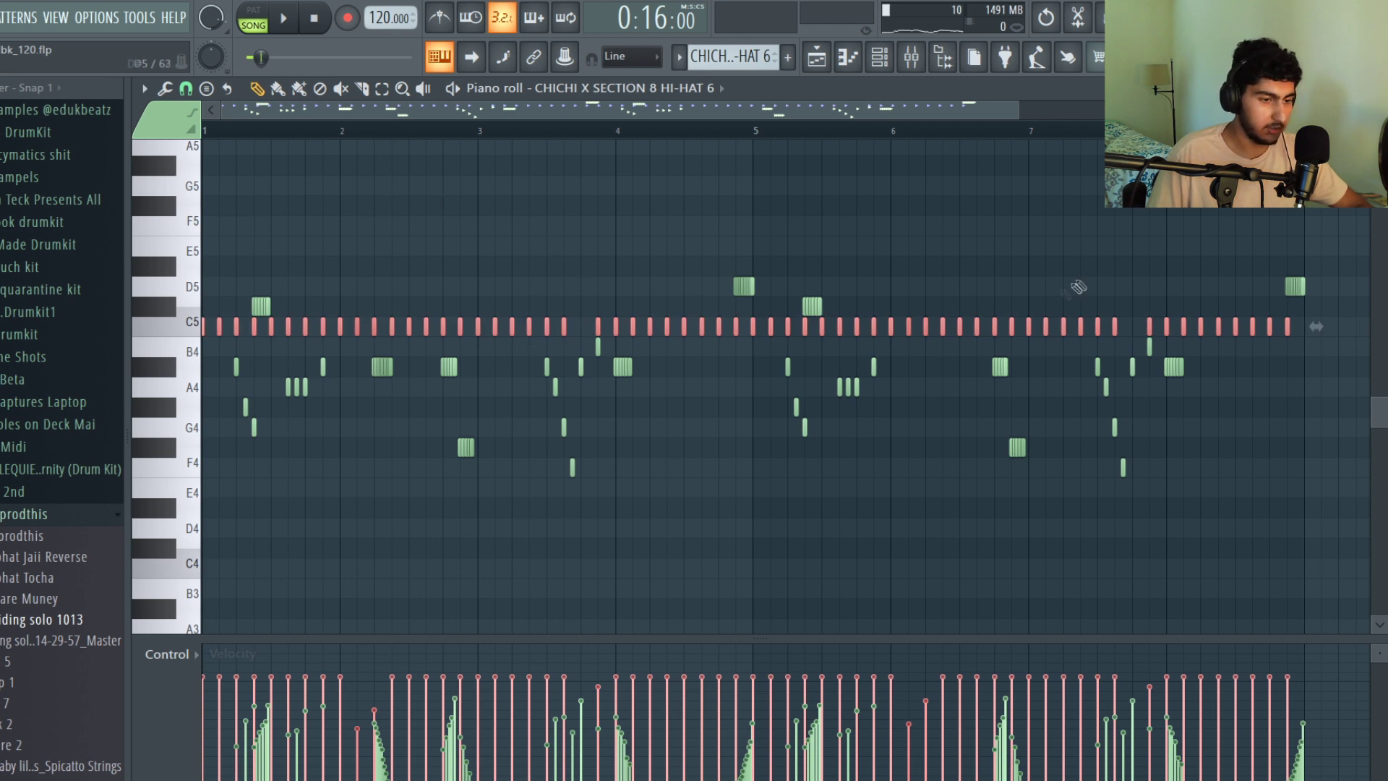
{"action": "left_click_drag", "start_coordinate": [609, 497], "coordinate": [531, 338]}
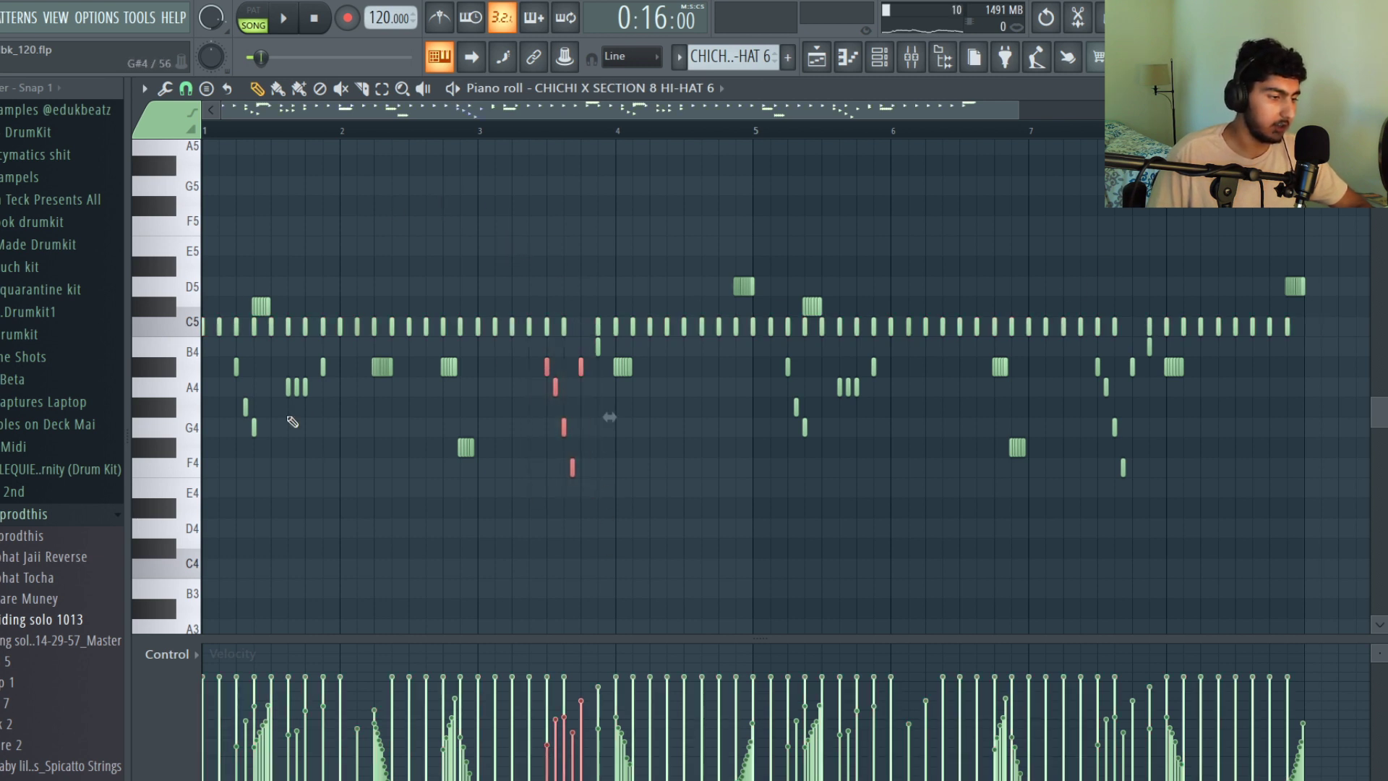
{"action": "left_click_drag", "start_coordinate": [309, 458], "coordinate": [208, 356]}
{"action": "left_click_drag", "start_coordinate": [1154, 499], "coordinate": [1088, 360]}
{"action": "key", "text": "ctrl+d"}
Check the piano roll's snap options and examine the lower-pitched hi-hat hits between the steady hits in bar 1.
{"action": "left_click", "coordinate": [186, 87]}
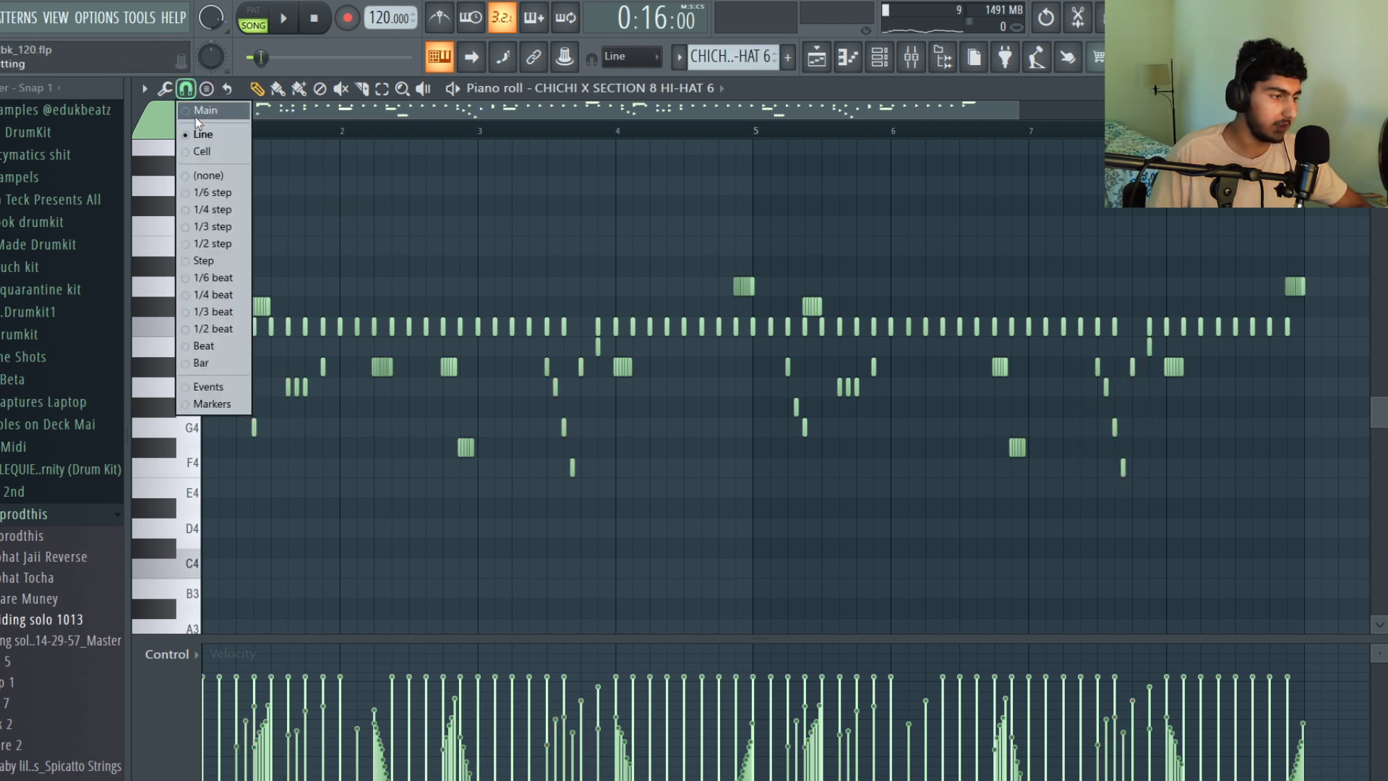
{"action": "left_click", "coordinate": [460, 230]}
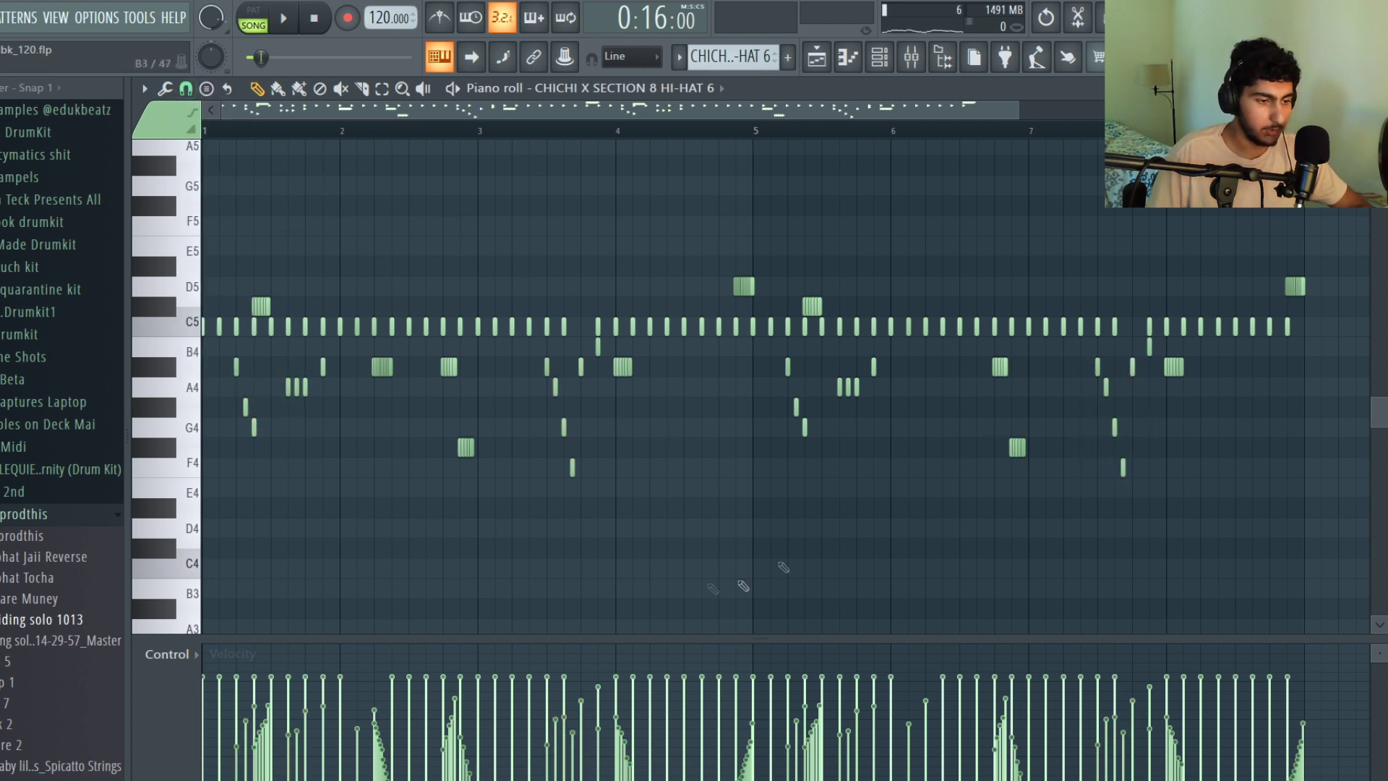
{"action": "left_click_drag", "start_coordinate": [304, 476], "coordinate": [210, 380]}
{"action": "left_click_drag", "start_coordinate": [337, 397], "coordinate": [306, 361]}
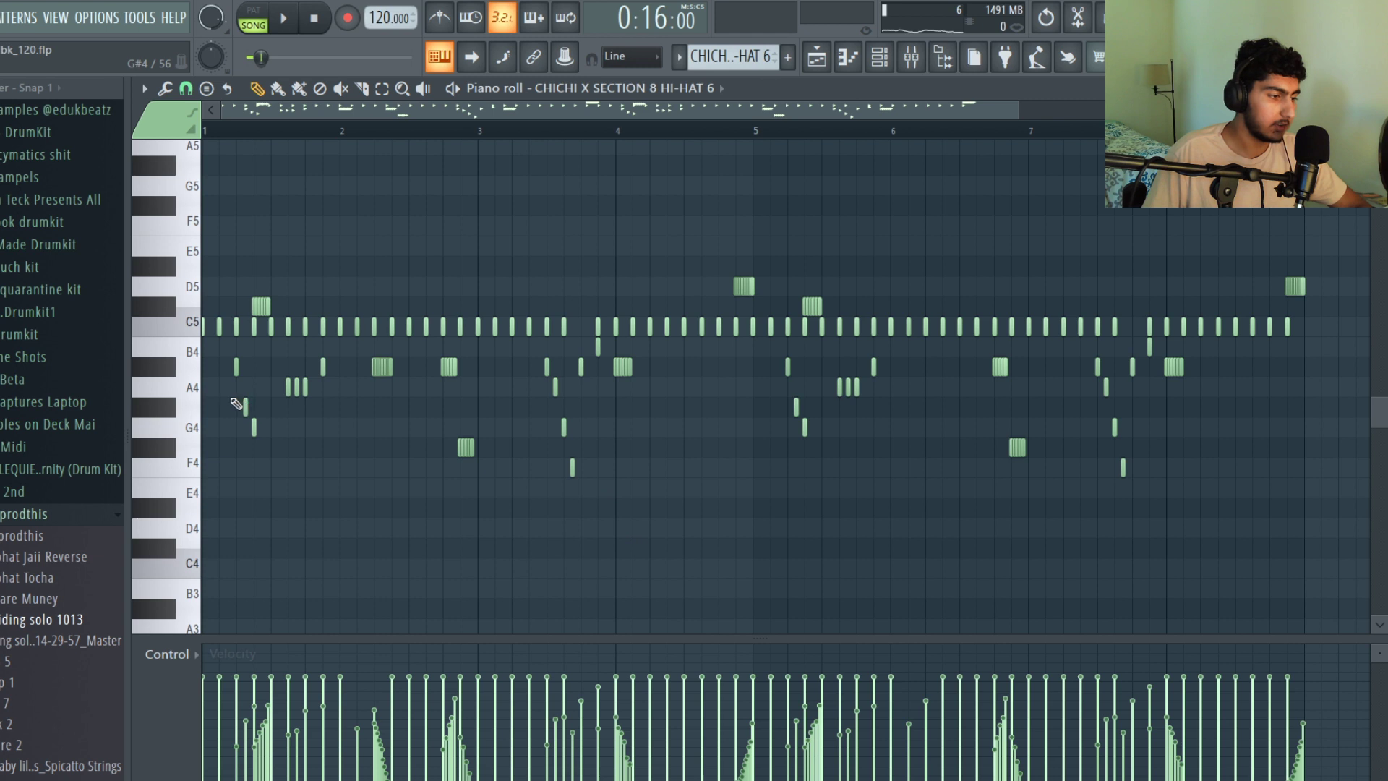
Examine the A#4 and F#4 hi-hat rolls at the end of bar 2 and the C#5 roll in bar 1.
{"action": "scroll", "coordinate": [242, 404], "scroll_direction": "up", "scroll_amount": 6}
{"action": "scroll", "coordinate": [489, 433], "scroll_direction": "down", "scroll_amount": 1}
{"action": "mouse_move", "coordinate": [889, 509]}
{"action": "left_mouse_down"}
{"action": "mouse_move", "coordinate": [815, 449]}
{"action": "mouse_move", "coordinate": [665, 366]}
{"action": "left_mouse_up"}
{"action": "left_click_drag", "start_coordinate": [388, 288], "coordinate": [284, 301]}
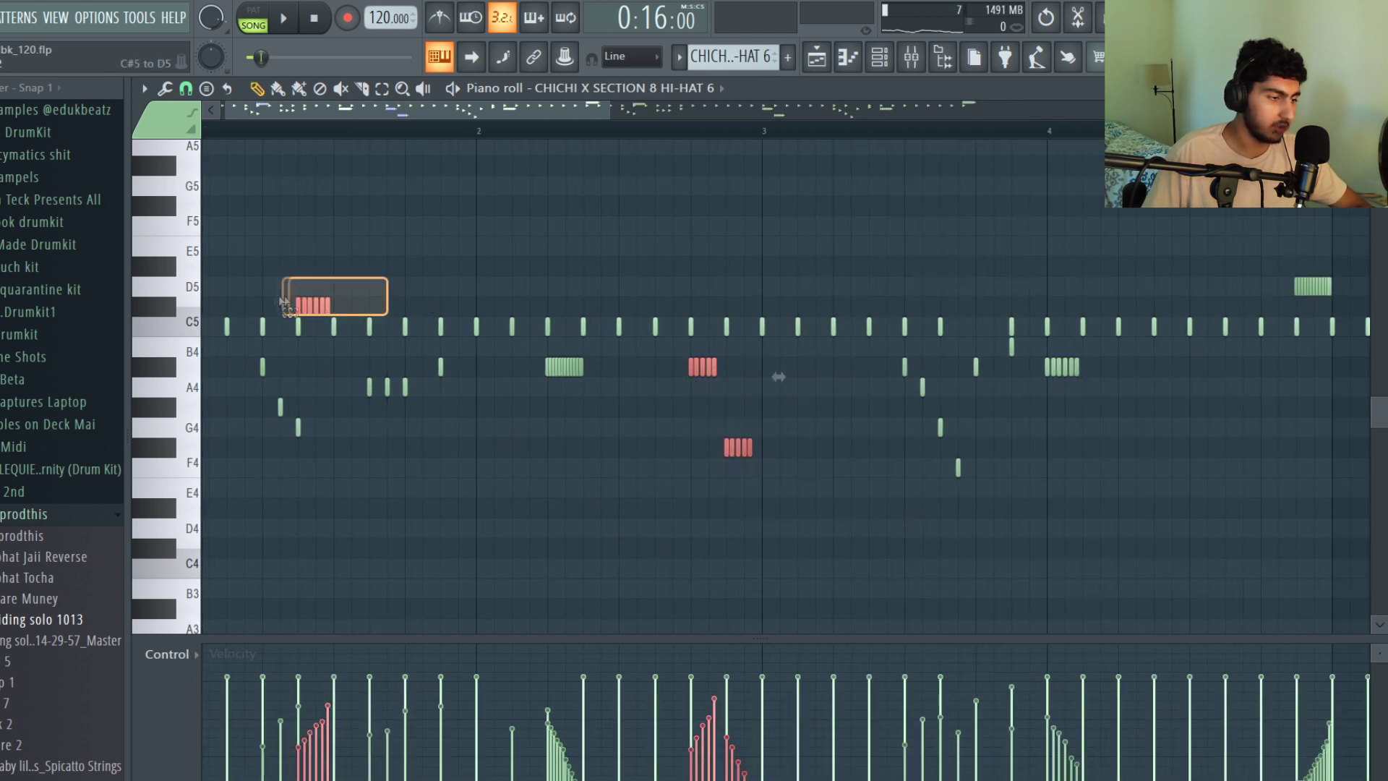
Try painting a row of seven D#5 hi-hat notes above the C#5 roll in bar 1, using its spacing.
{"action": "left_click", "coordinate": [186, 88]}
{"action": "left_click", "coordinate": [322, 229]}
{"action": "scroll", "coordinate": [362, 249], "scroll_direction": "up", "scroll_amount": 6}
{"action": "left_click_drag", "start_coordinate": [392, 266], "coordinate": [494, 267]}
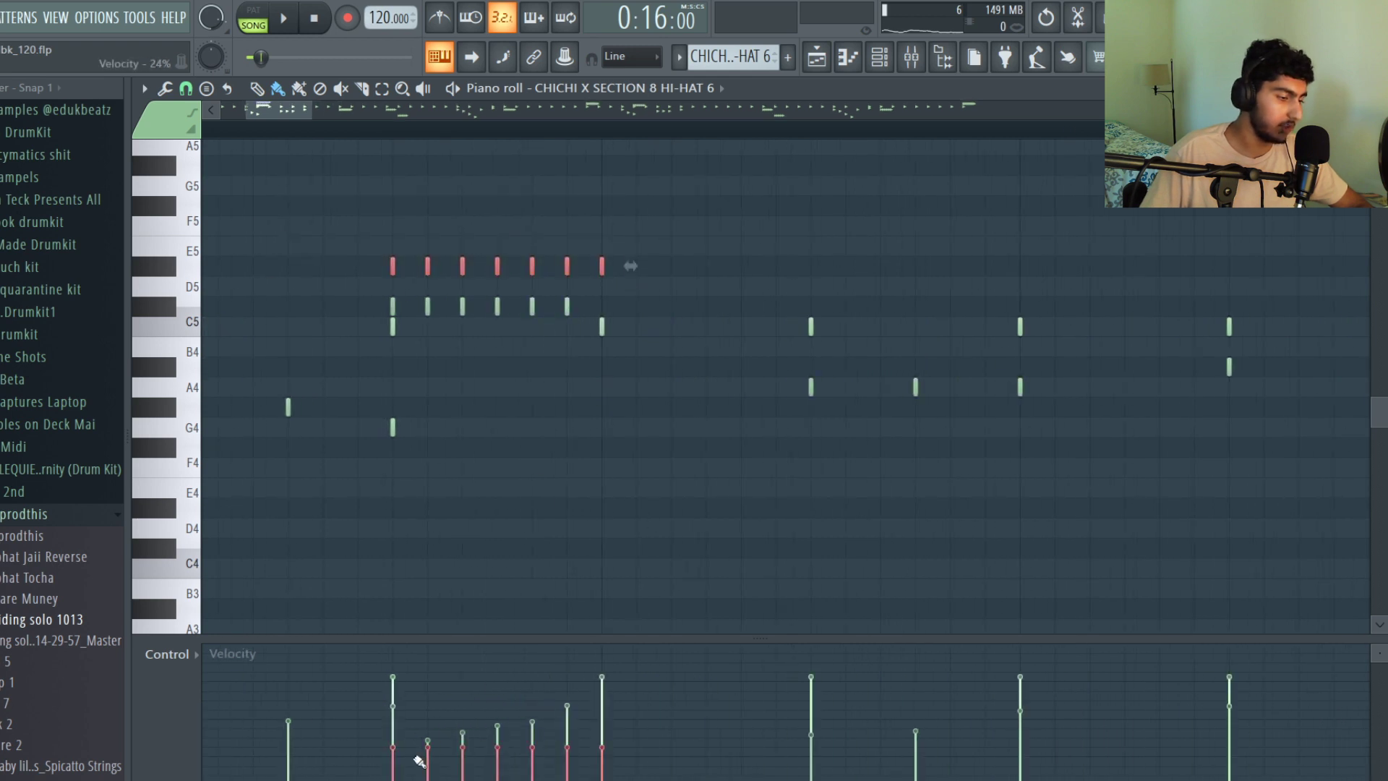
Check the snap options for the denser A#4 hi-hat roll in bar 2 and examine that roll's notes.
{"action": "scroll", "coordinate": [636, 232], "scroll_direction": "down", "scroll_amount": 6}
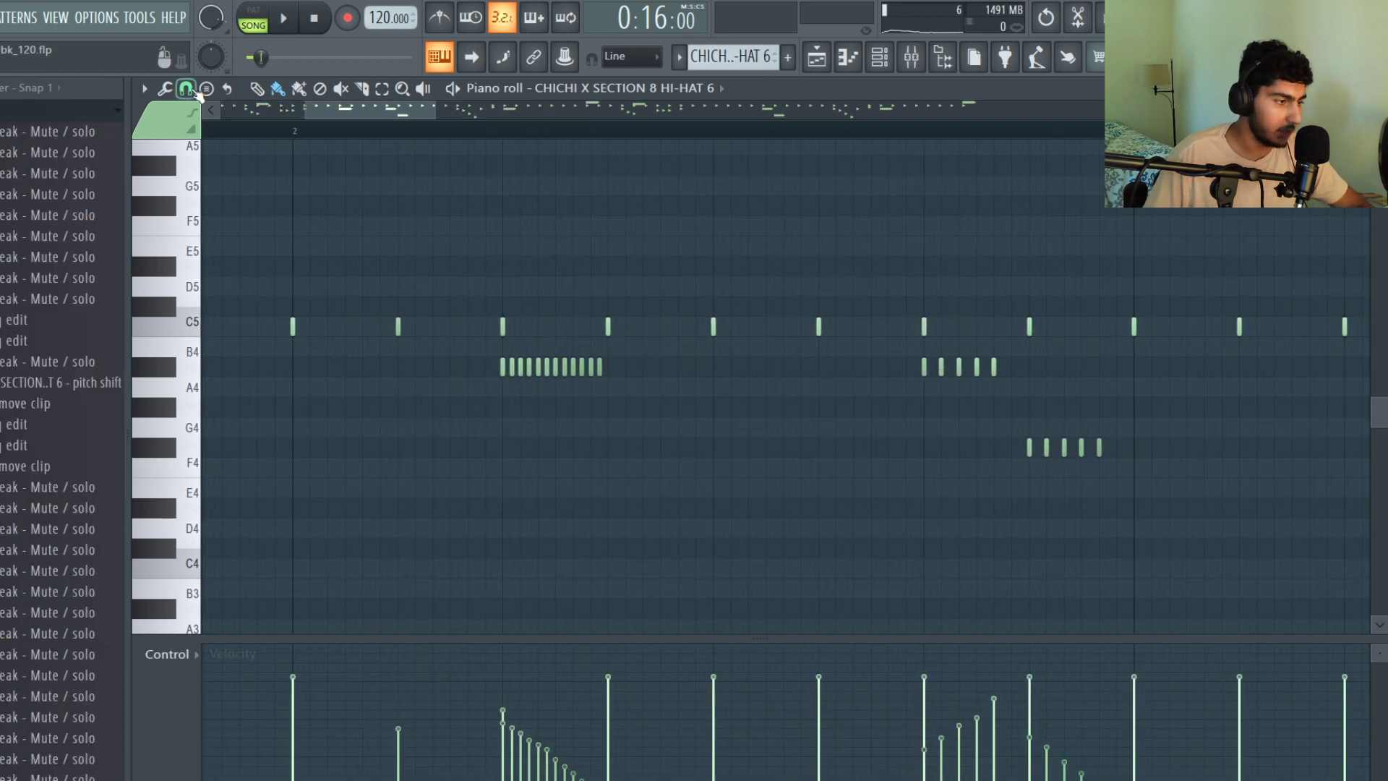
{"action": "left_click", "coordinate": [186, 88]}
{"action": "left_click", "coordinate": [396, 197]}
{"action": "left_click_drag", "start_coordinate": [669, 389], "coordinate": [426, 357]}
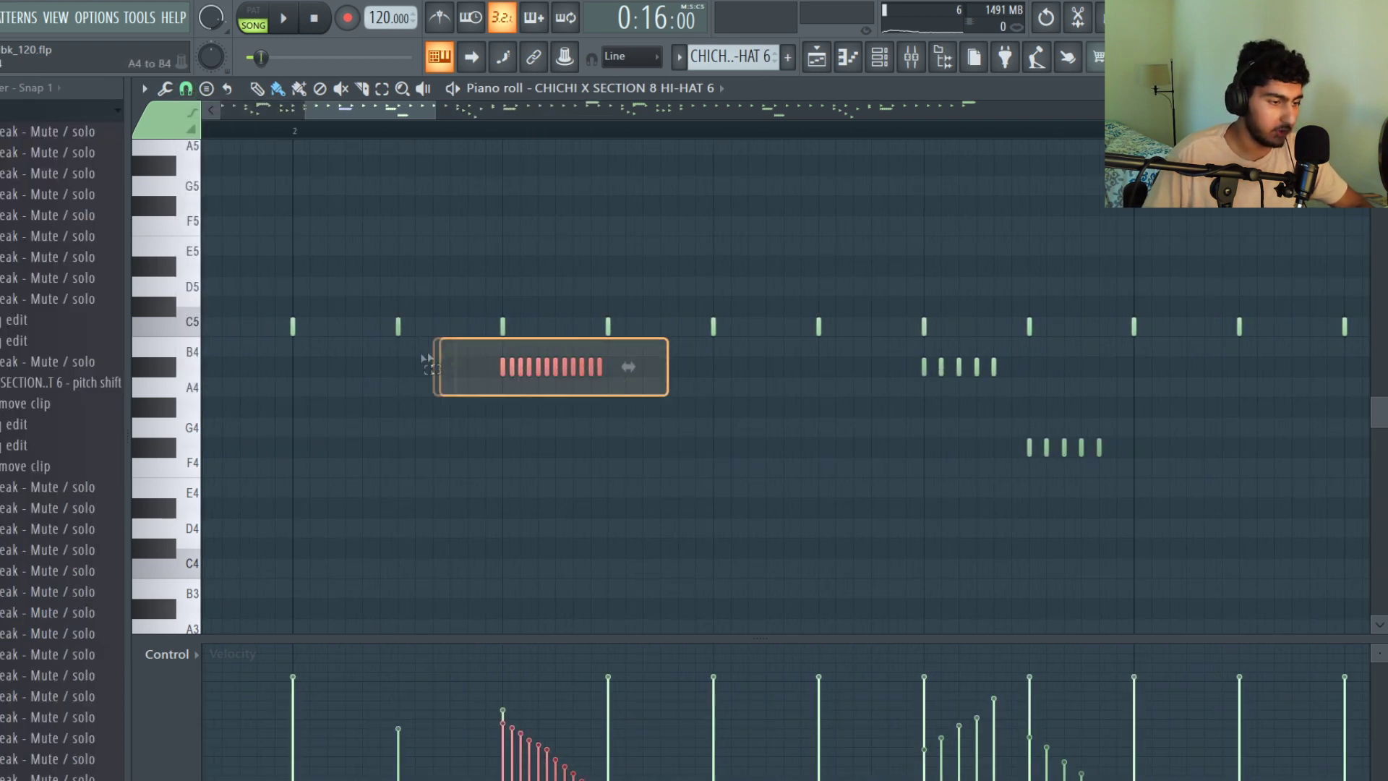
{"action": "scroll", "coordinate": [1010, 272], "scroll_direction": "down", "scroll_amount": 4}
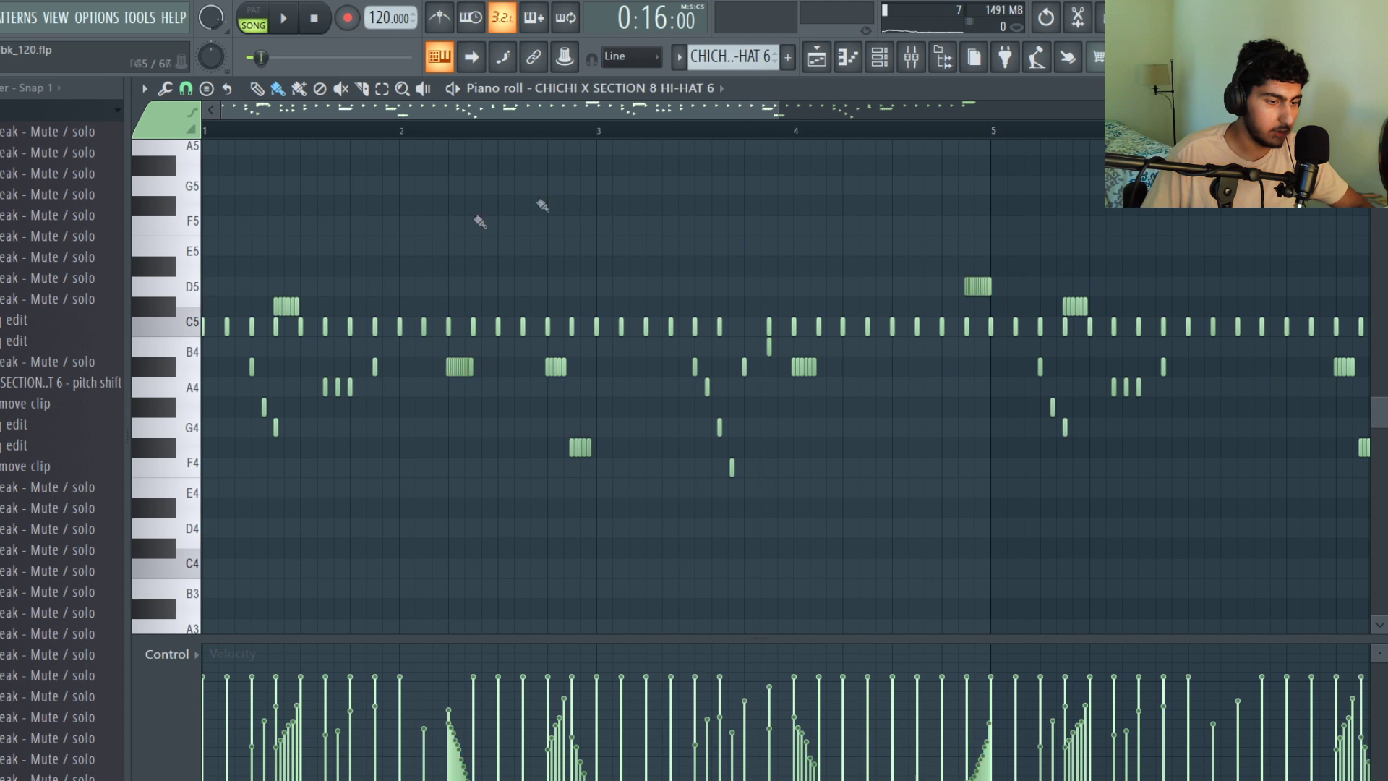
Compare the spacing of the A#4 and F#4 hi-hat rolls across bar 2 and play back the whole hi-hat pattern.
{"action": "scroll", "coordinate": [480, 222], "scroll_direction": "up", "scroll_amount": 4}
{"action": "left_click", "coordinate": [186, 88]}
{"action": "left_click", "coordinate": [637, 219]}
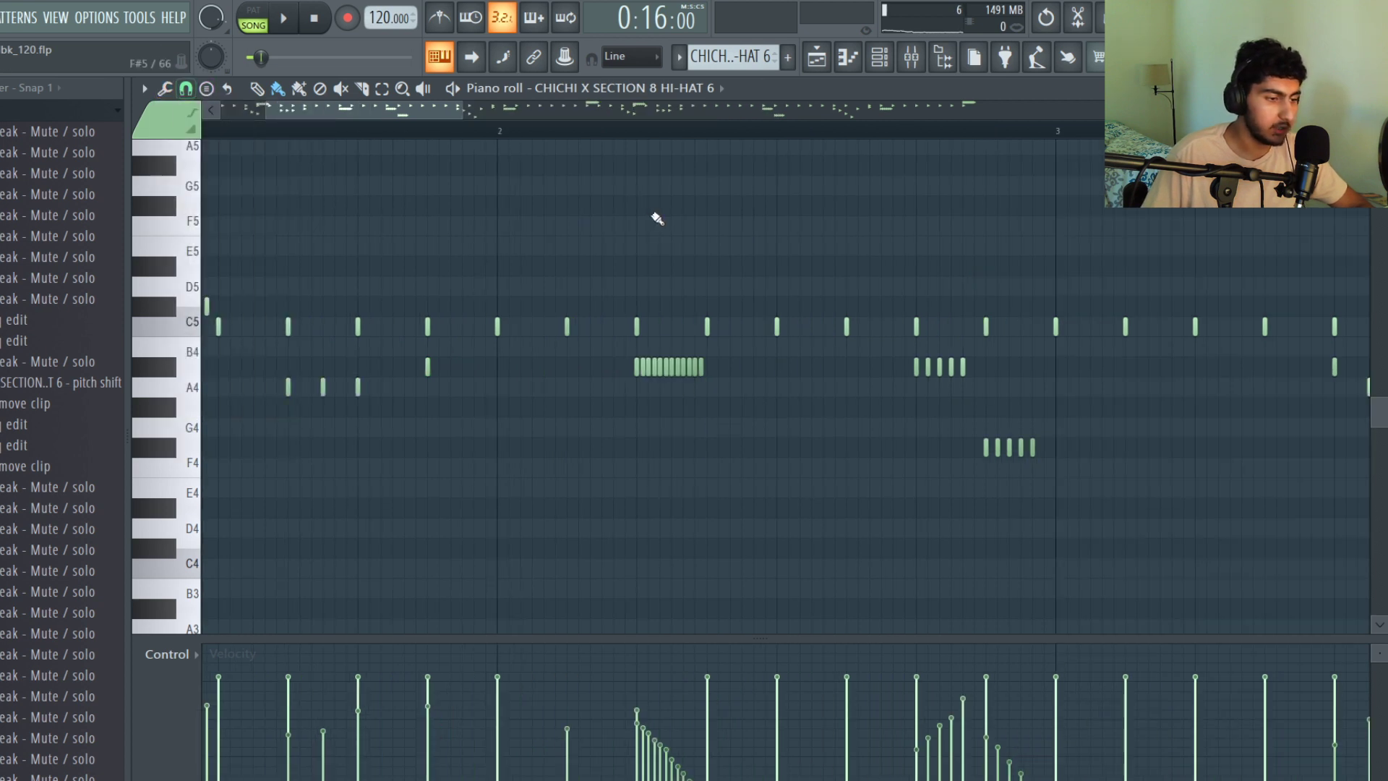
{"action": "scroll", "coordinate": [749, 295], "scroll_direction": "up", "scroll_amount": 3}
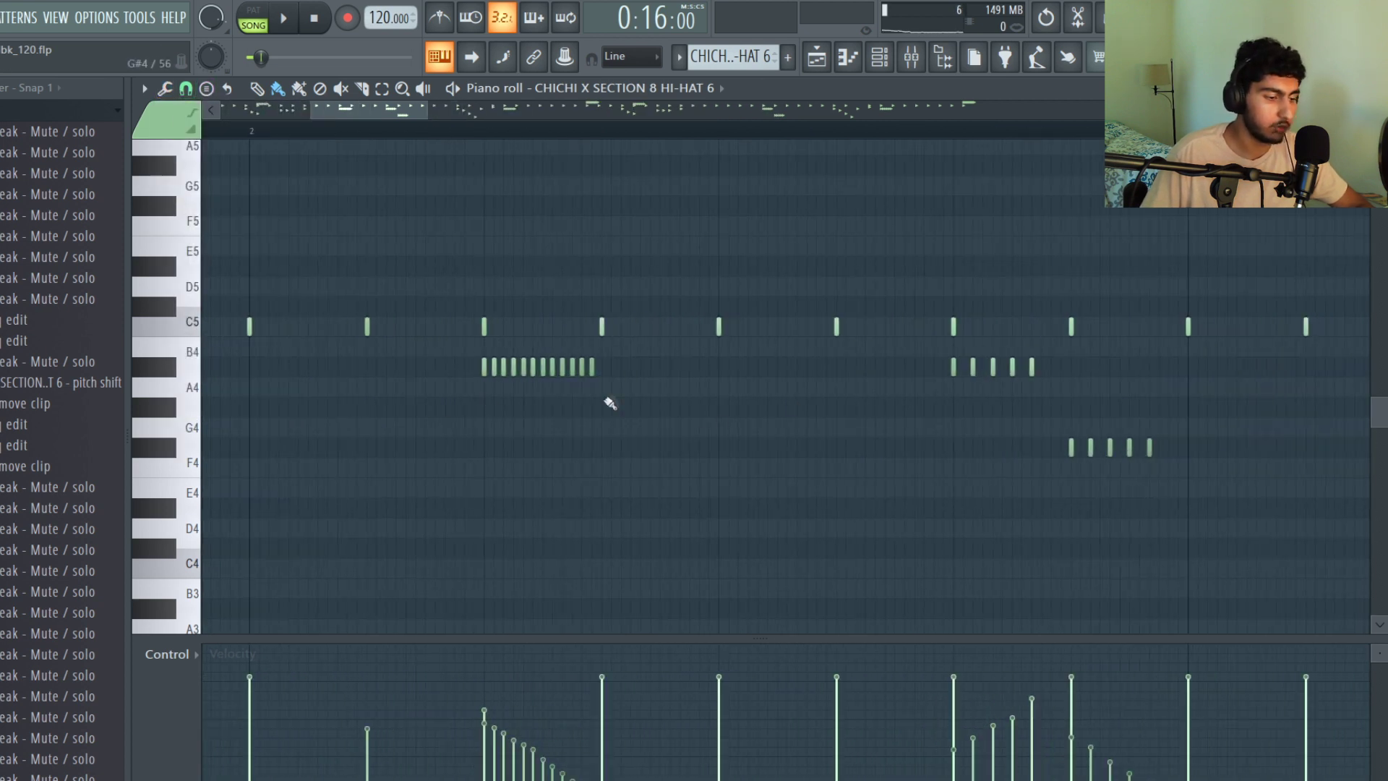
{"action": "scroll", "coordinate": [635, 382], "scroll_direction": "down", "scroll_amount": 6}
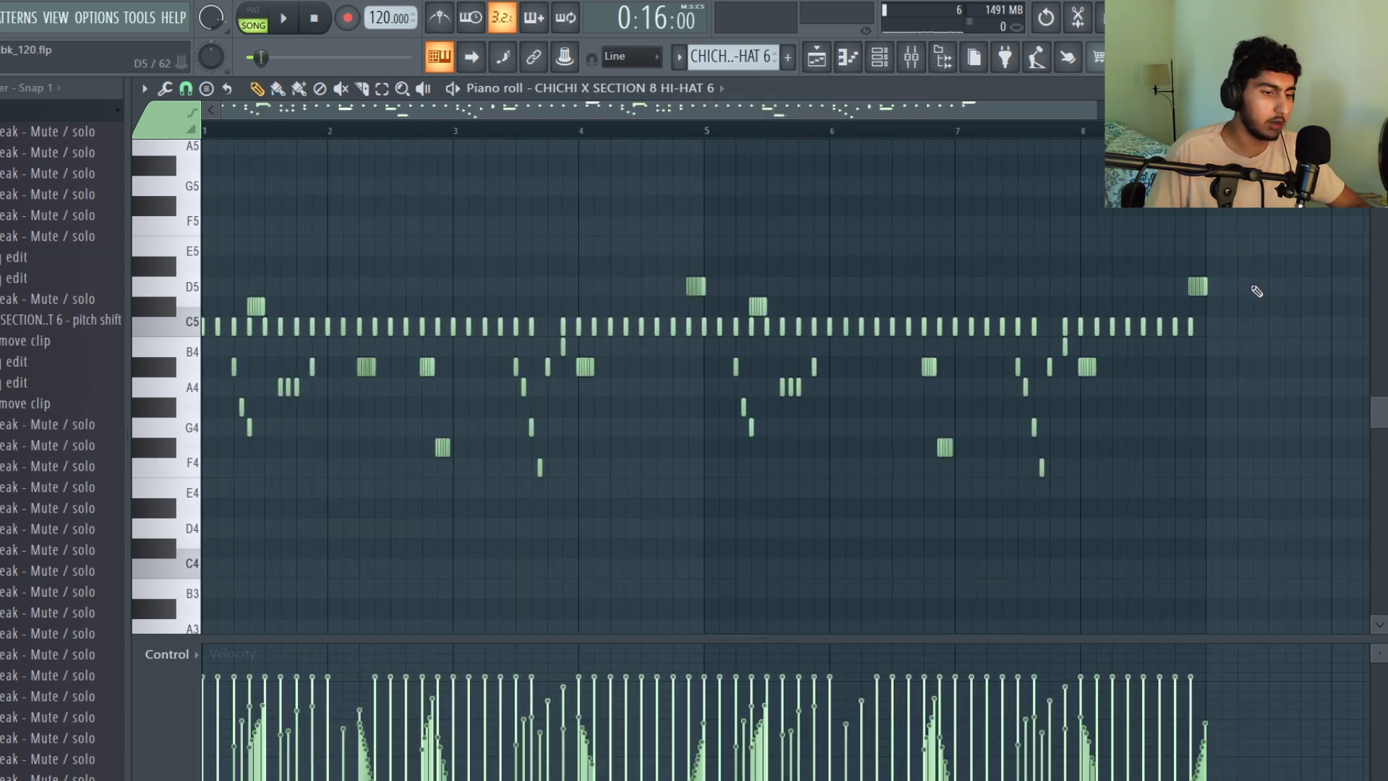
{"action": "key", "text": "space"}
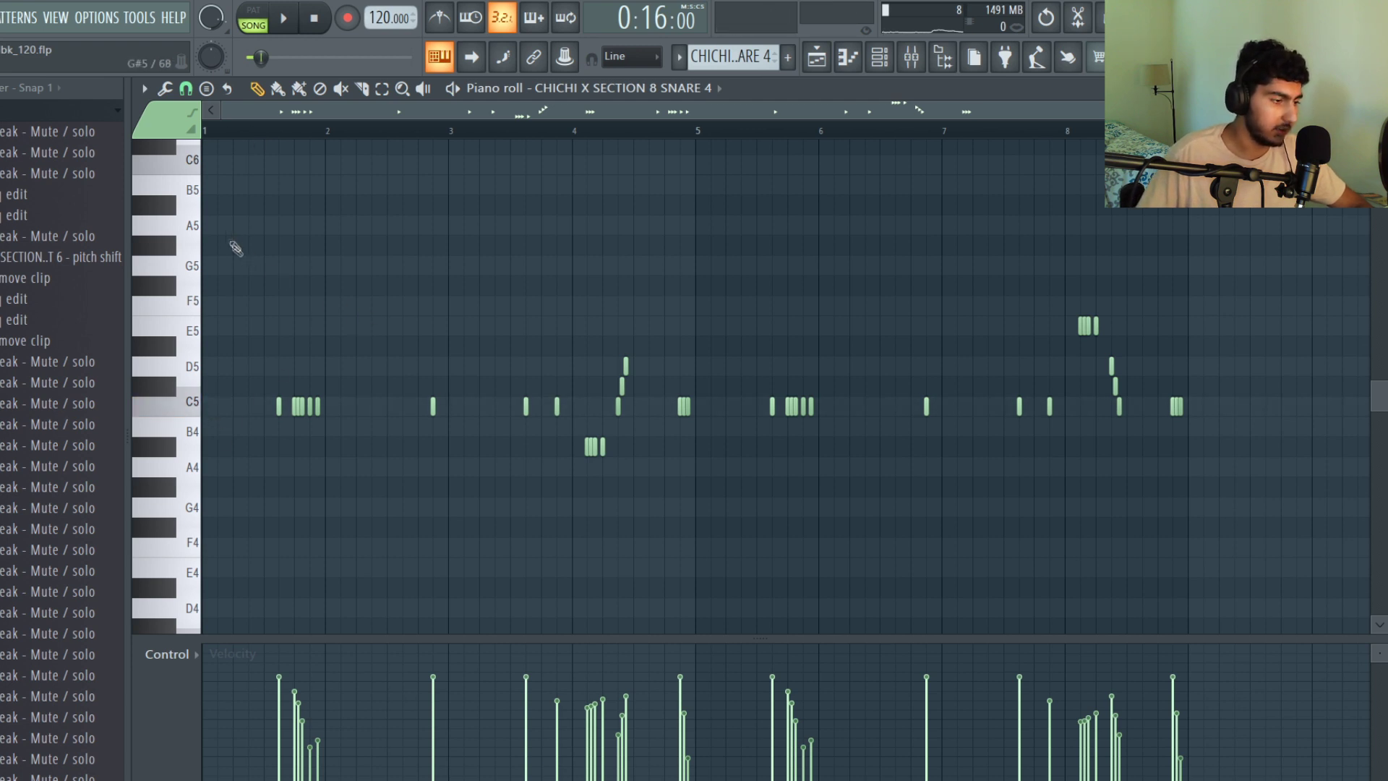
Select the single C5 snare hits in bars 1 to 3 and bars 6 to 7 to examine their placement.
{"action": "scroll", "coordinate": [235, 248], "scroll_direction": "up", "scroll_amount": 2}
{"action": "scroll", "coordinate": [355, 231], "scroll_direction": "down", "scroll_amount": 2}
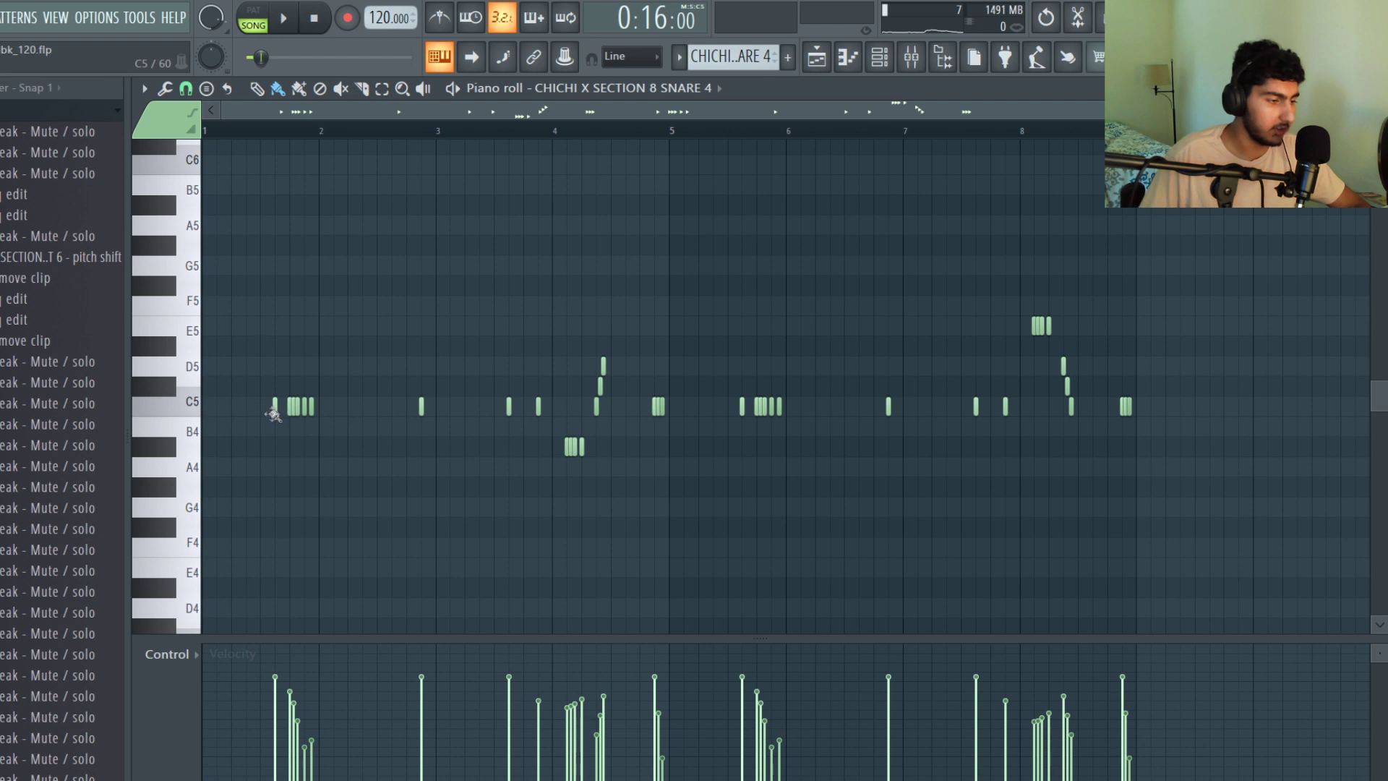
{"action": "left_click", "coordinate": [274, 410]}
{"action": "left_click_drag", "start_coordinate": [551, 405], "coordinate": [414, 413]}
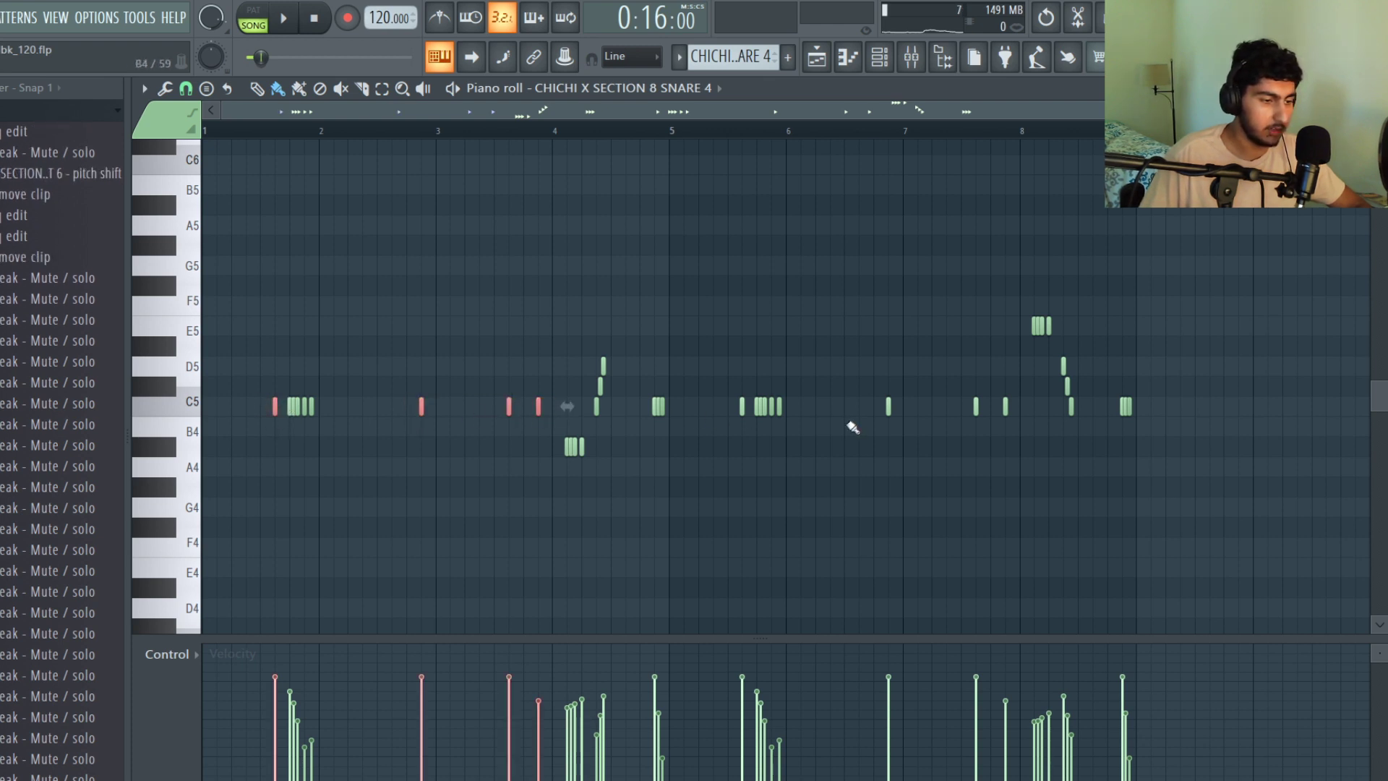
{"action": "left_click_drag", "start_coordinate": [901, 408], "coordinate": [849, 415]}
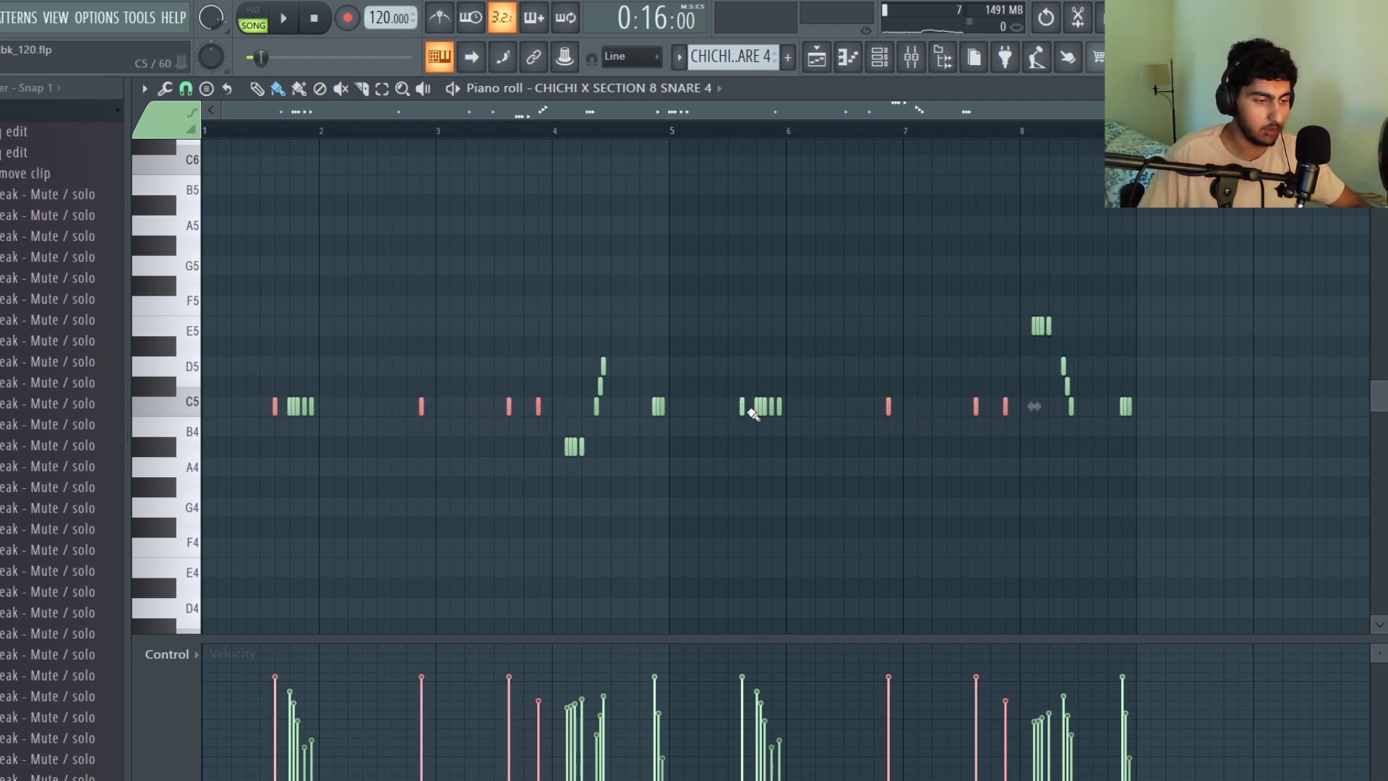
{"action": "left_click", "coordinate": [780, 325]}
Pick the 1/2 step snap for the snare pattern and examine the quick snare rolls between the main hits.
{"action": "left_click", "coordinate": [186, 87]}
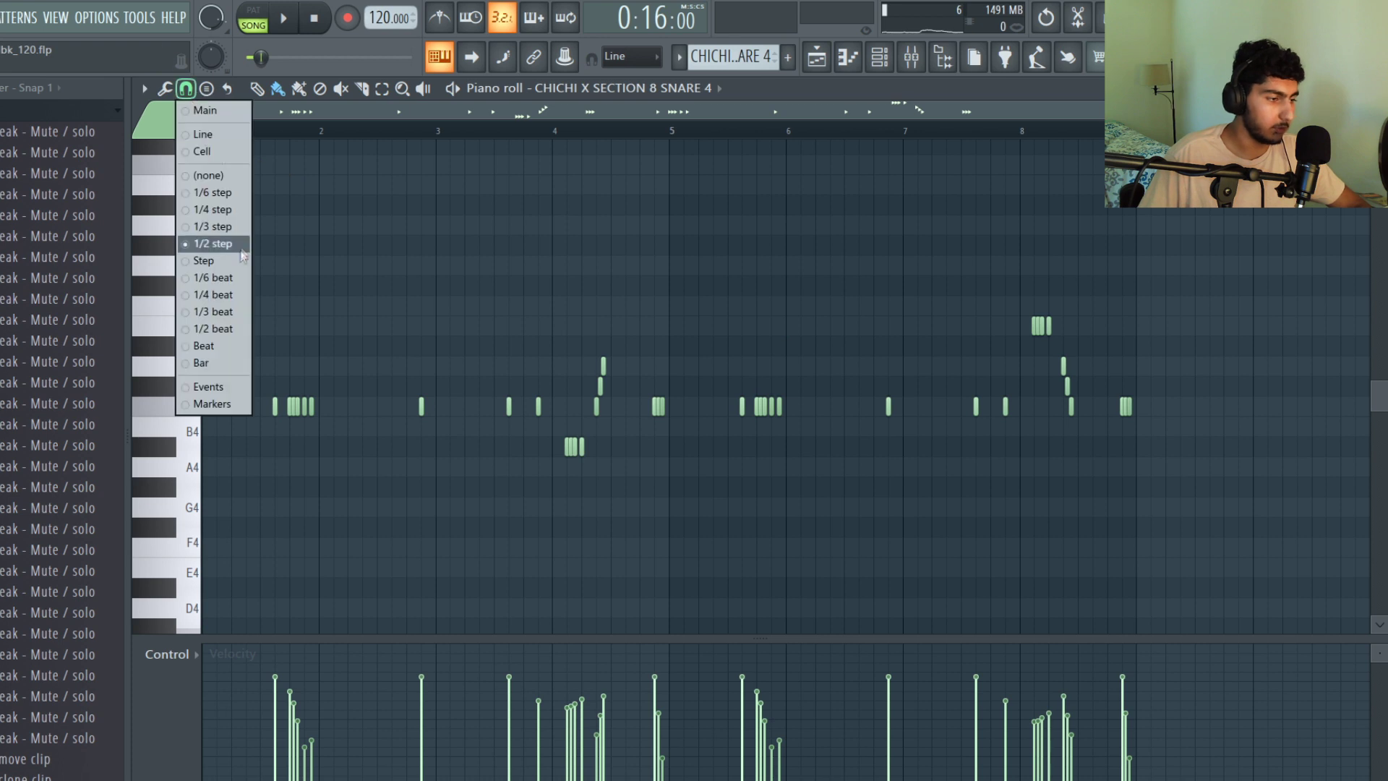
{"action": "left_click", "coordinate": [230, 243]}
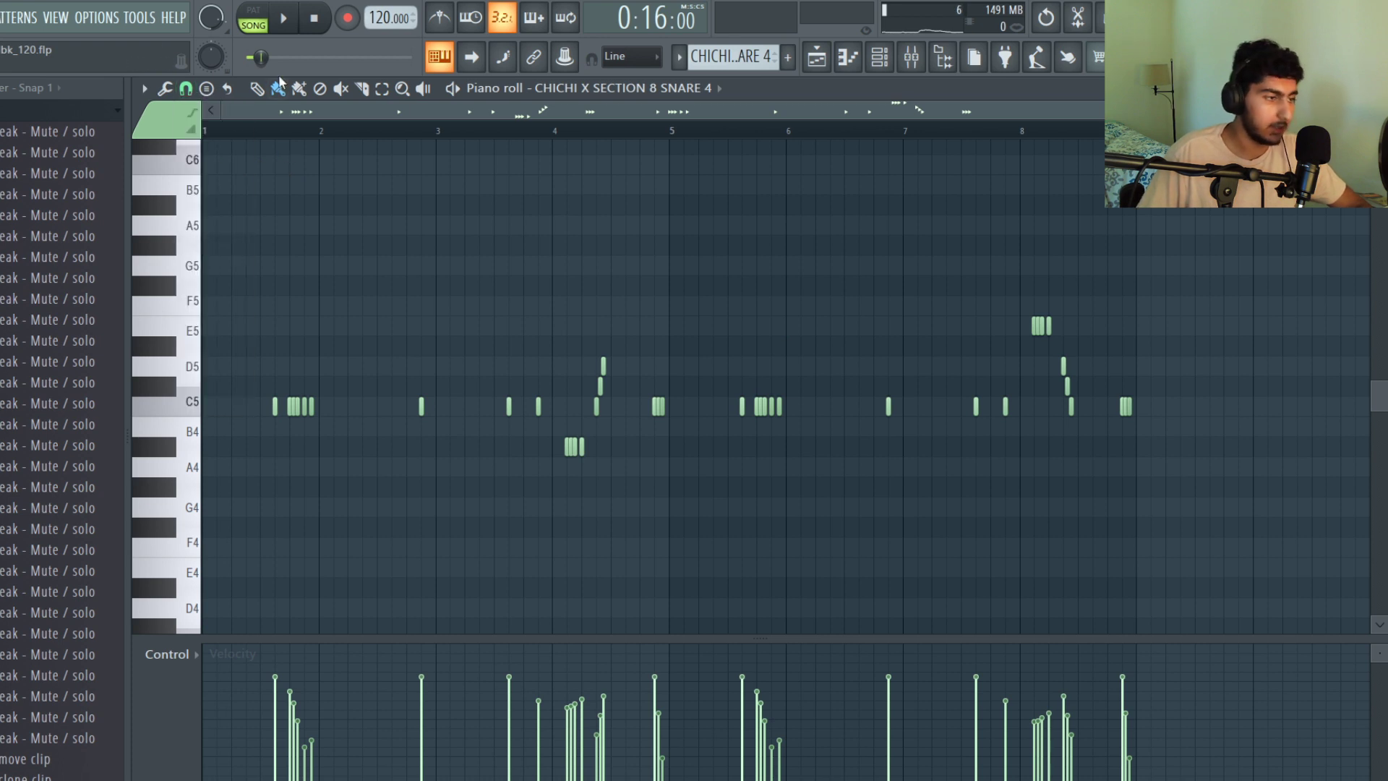
{"action": "scroll", "coordinate": [535, 398], "scroll_direction": "up", "scroll_amount": 5}
{"action": "left_click_drag", "start_coordinate": [795, 489], "coordinate": [604, 305]}
{"action": "left_click_drag", "start_coordinate": [932, 411], "coordinate": [813, 391]}
{"action": "scroll", "coordinate": [705, 398], "scroll_direction": "down", "scroll_amount": 4}
{"action": "left_click_drag", "start_coordinate": [357, 436], "coordinate": [277, 395]}
{"action": "left_click", "coordinate": [569, 235], "text": "ctrl"}
{"action": "scroll", "coordinate": [569, 235], "scroll_direction": "down", "scroll_amount": 3}
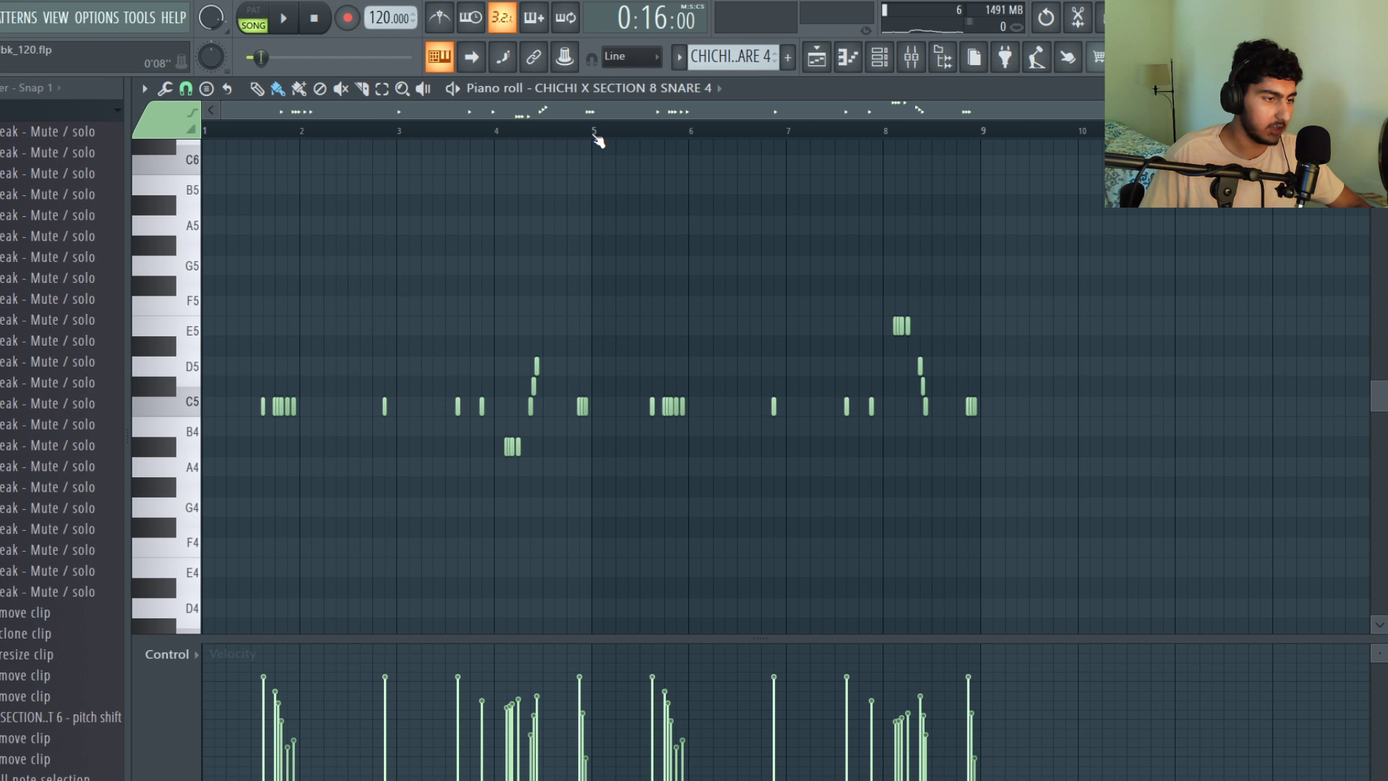
Select the first four bars of the snare pattern and the low A#4 roll in bar 4 to examine them.
{"action": "left_click_drag", "start_coordinate": [595, 139], "coordinate": [247, 195]}
{"action": "left_click", "coordinate": [593, 319], "text": "ctrl"}
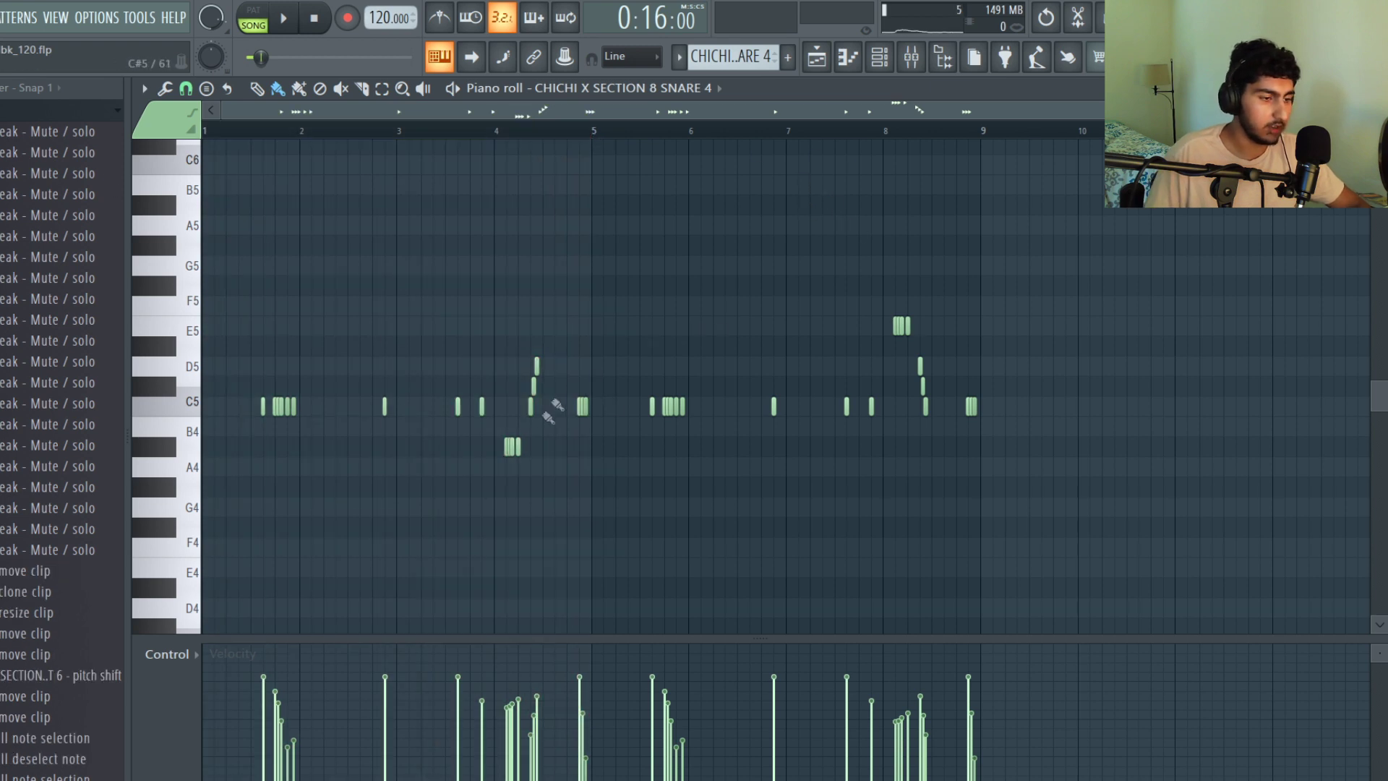
{"action": "left_click_drag", "start_coordinate": [539, 451], "coordinate": [471, 453]}
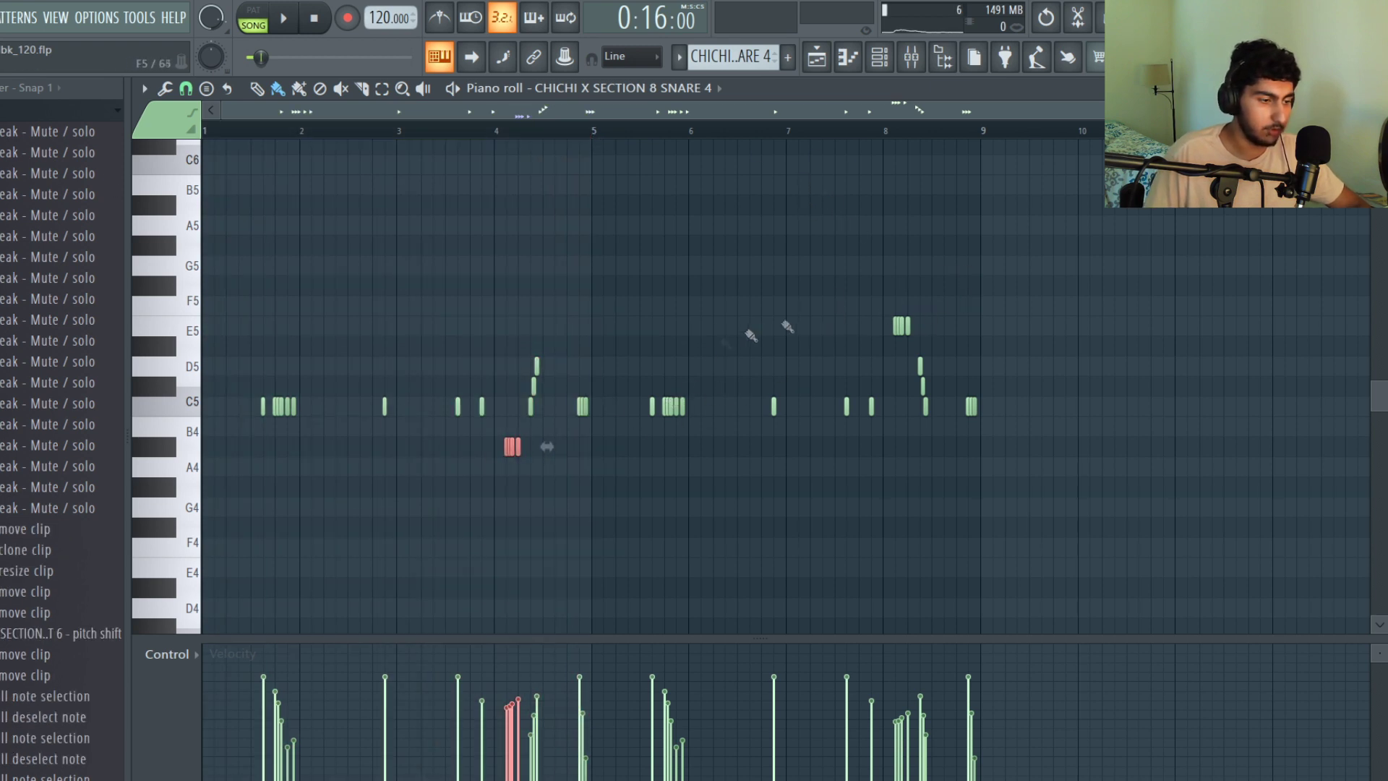
{"action": "left_click", "coordinate": [564, 402], "text": "ctrl"}
Try flipping the rising C5, C#5 and D5 snare notes in bar 4 horizontally.
{"action": "left_click_drag", "start_coordinate": [555, 416], "coordinate": [504, 335]}
{"action": "scroll", "coordinate": [529, 335], "scroll_direction": "up", "scroll_amount": 2}
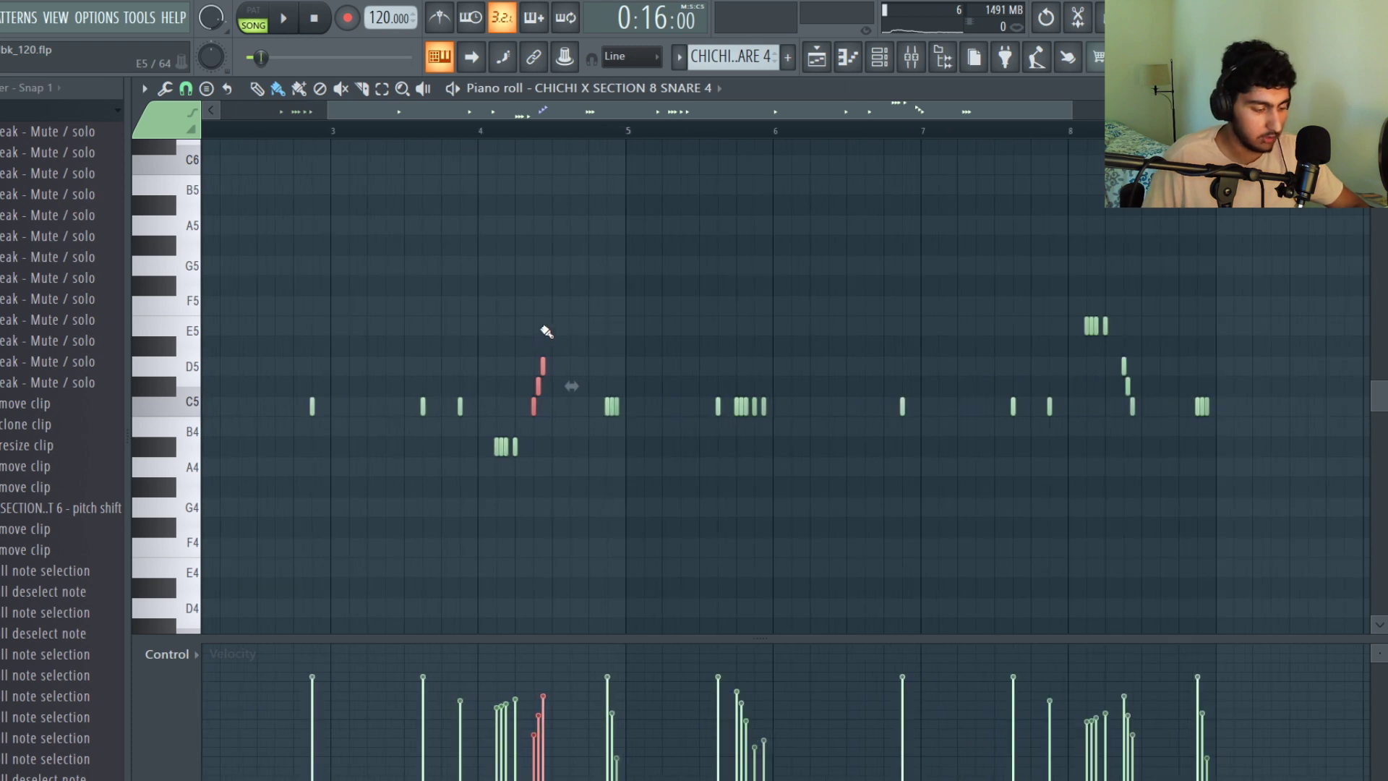
{"action": "key", "text": "alt+y"}
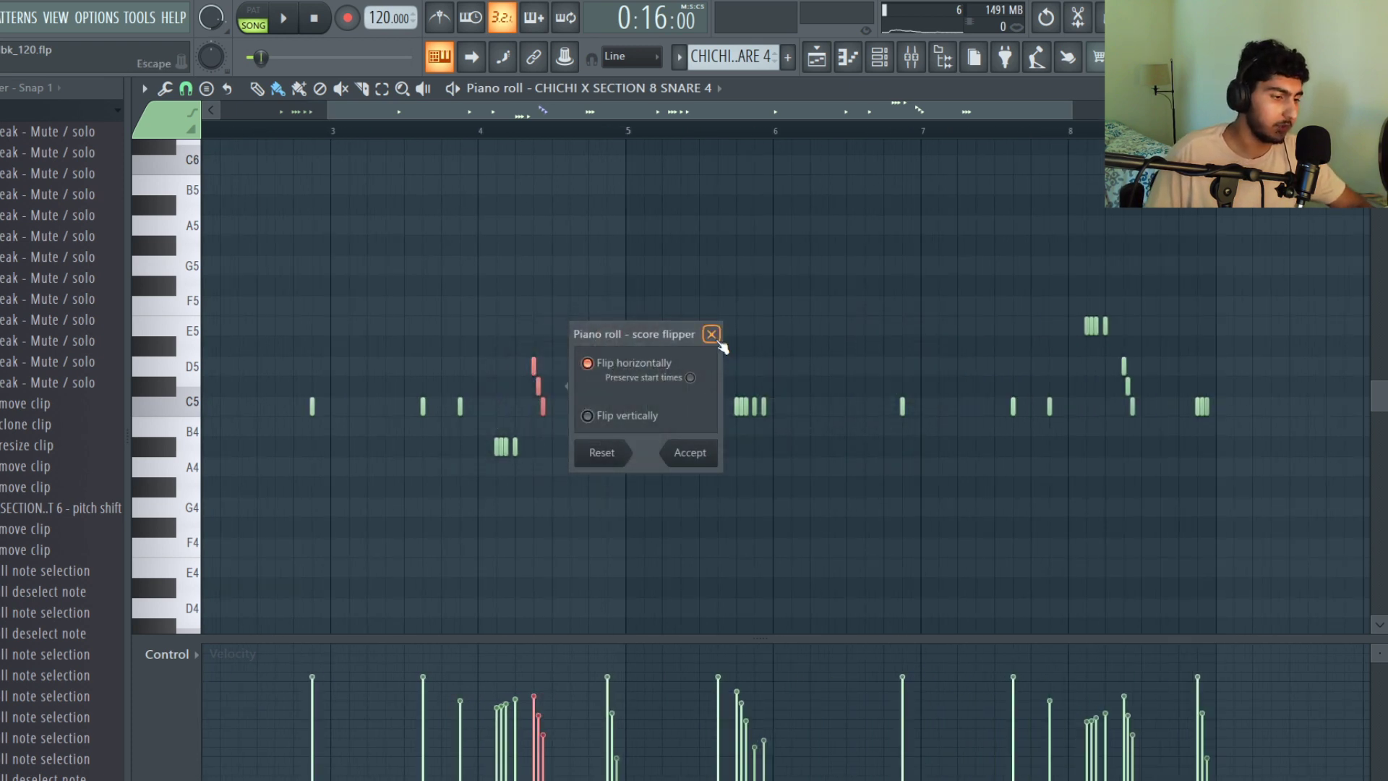
{"action": "left_click", "coordinate": [712, 335]}
{"action": "left_click", "coordinate": [679, 298], "text": "ctrl"}
{"action": "scroll", "coordinate": [680, 297], "scroll_direction": "down", "scroll_amount": 2}
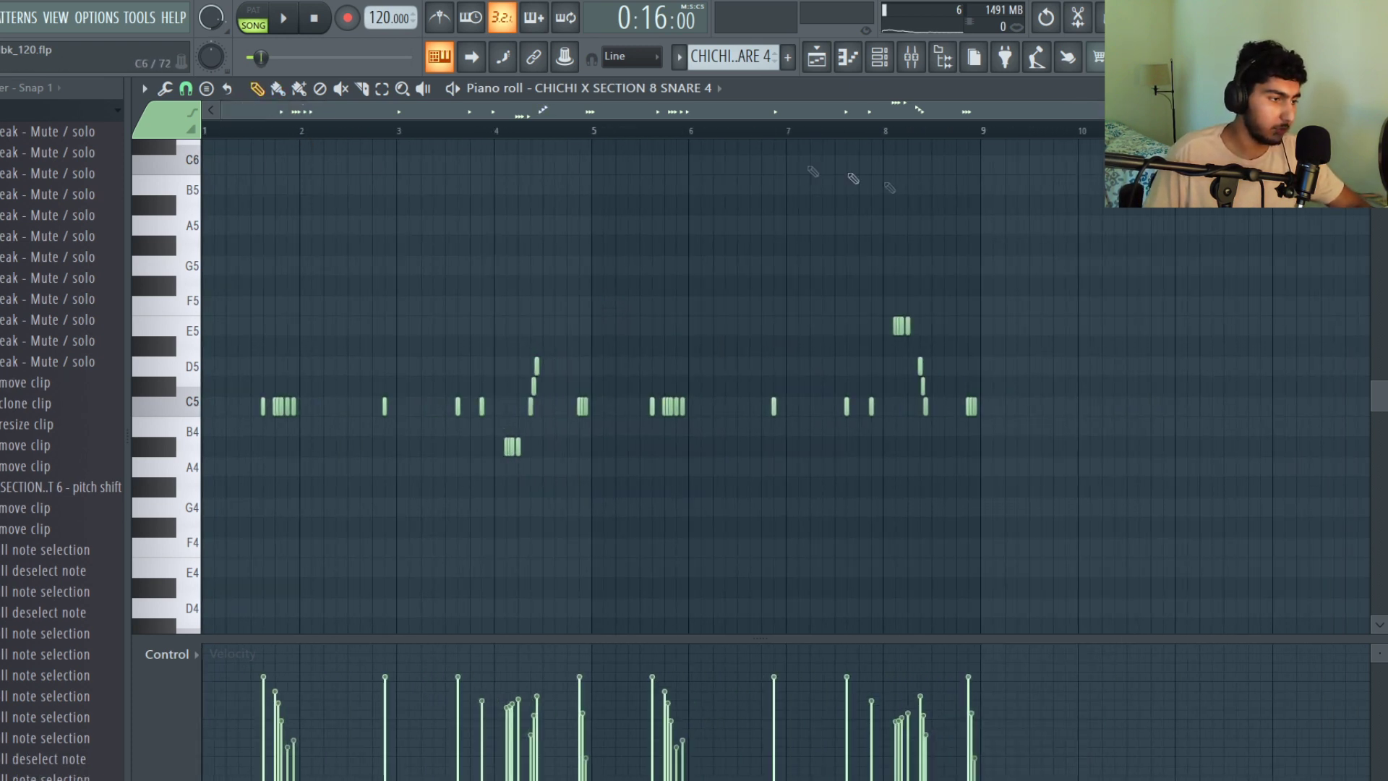
{"action": "key", "text": "space"}
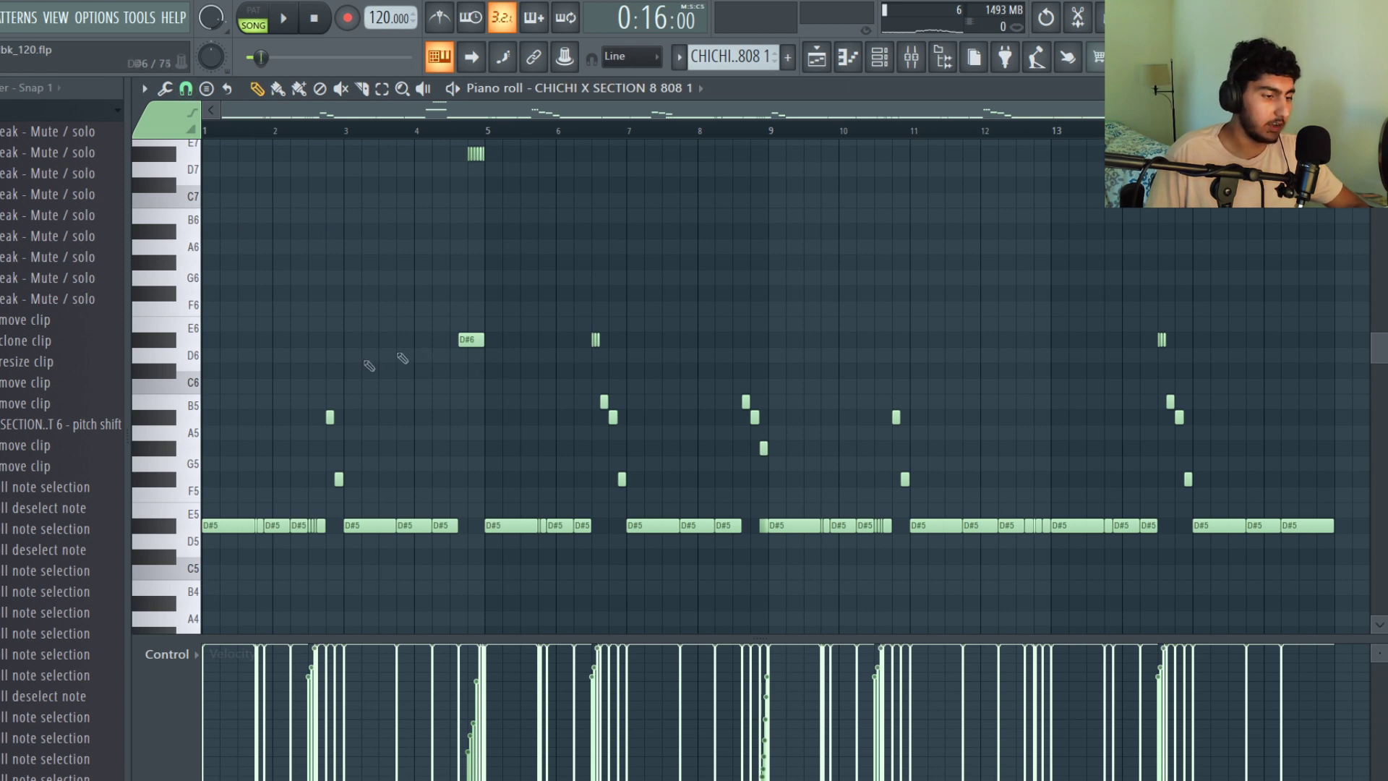
Audition the 808 on the piano keys down to C5 and select all D#5 notes to examine the root note.
{"action": "left_click_drag", "start_coordinate": [186, 495], "coordinate": [198, 579]}
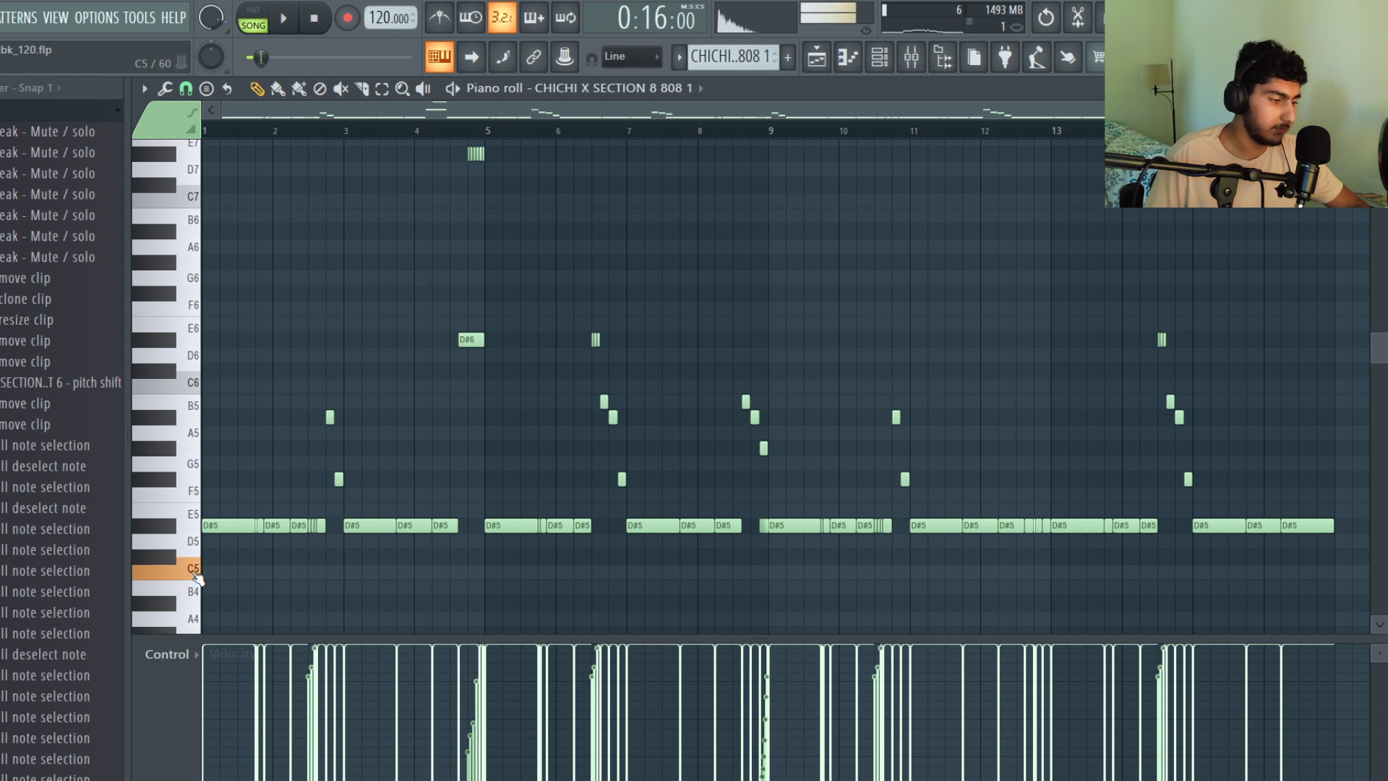
{"action": "scroll", "coordinate": [218, 405], "scroll_direction": "down", "scroll_amount": 1}
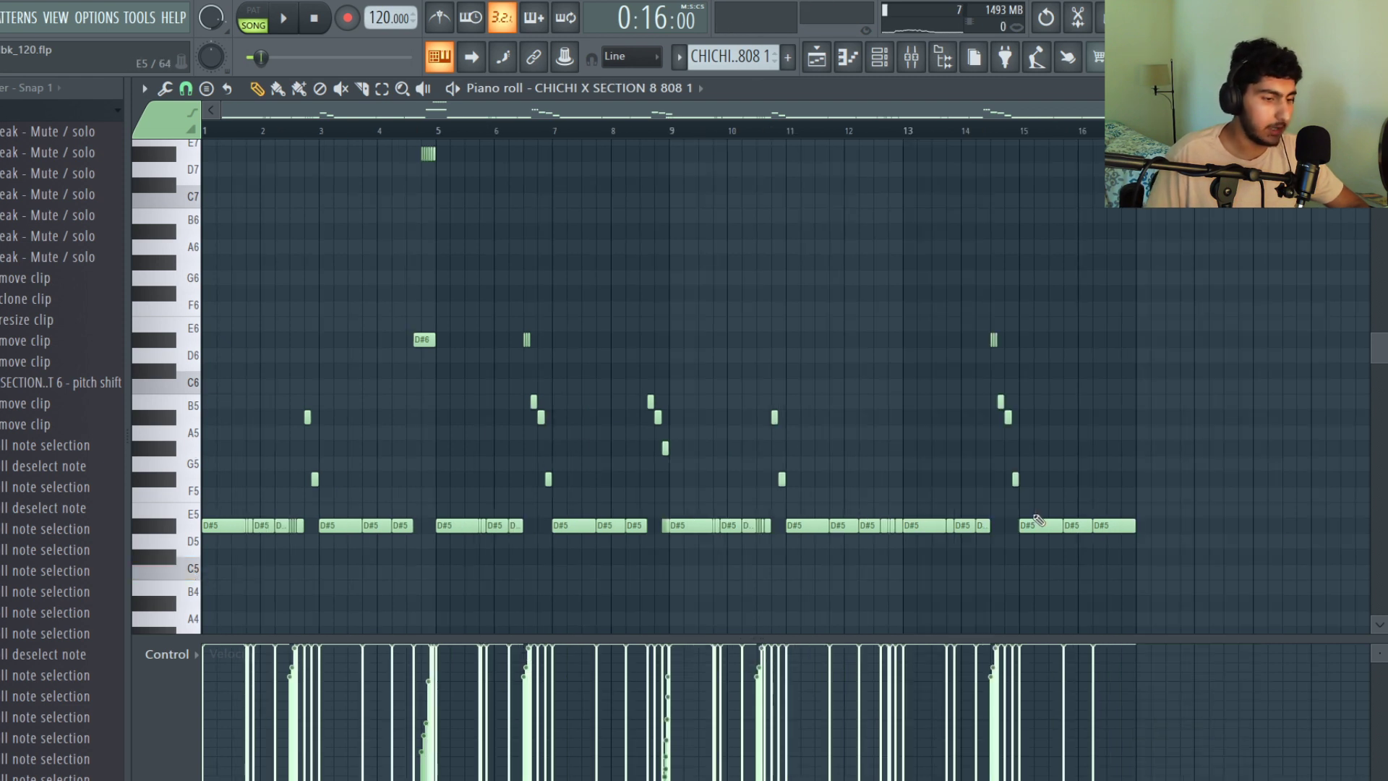
{"action": "left_click", "coordinate": [161, 533]}
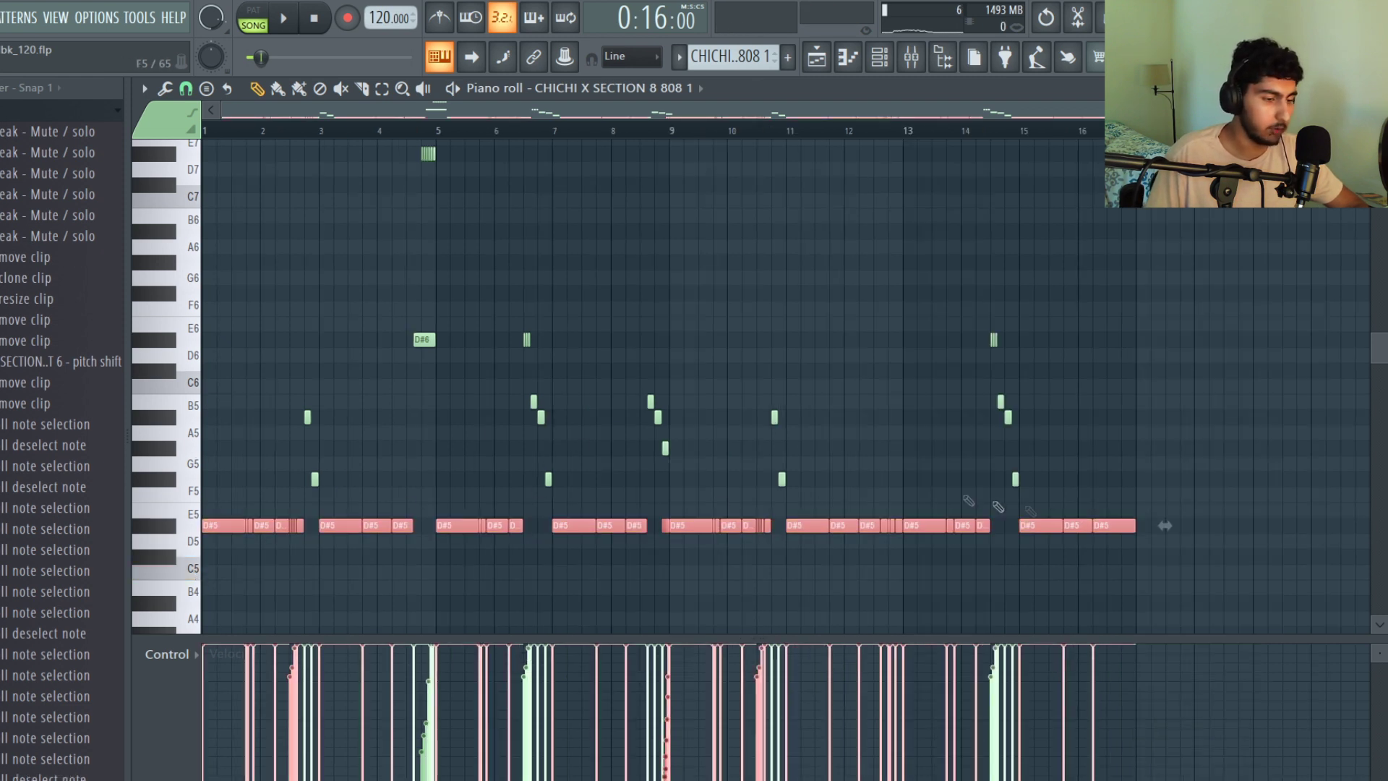
{"action": "left_click", "coordinate": [210, 483], "text": "ctrl"}
Examine the A#5 and F#5 808 notes that break from the D#5 line at the end of bar 2.
{"action": "scroll", "coordinate": [221, 475], "scroll_direction": "up", "scroll_amount": 9}
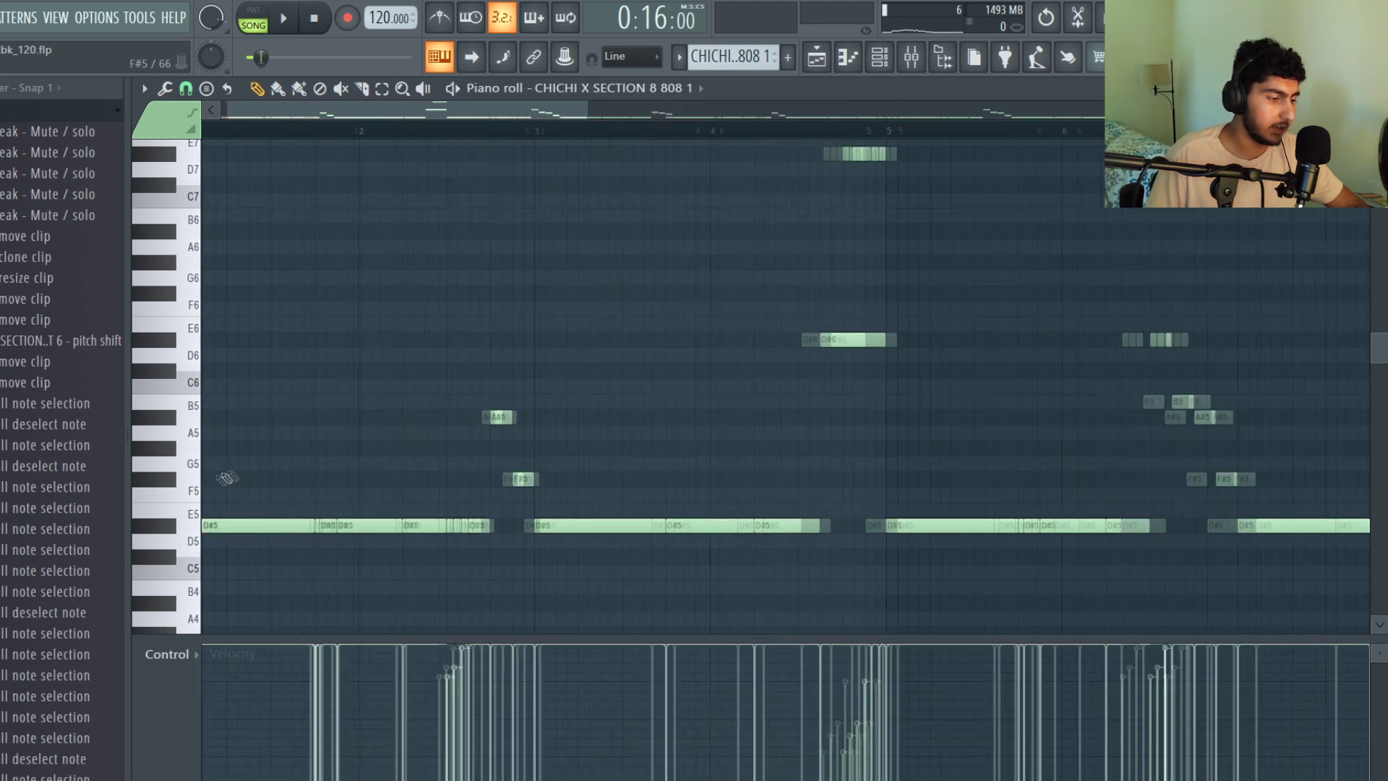
{"action": "left_click_drag", "start_coordinate": [691, 541], "coordinate": [290, 348]}
{"action": "scroll", "coordinate": [636, 449], "scroll_direction": "down", "scroll_amount": 6}
{"action": "left_click", "coordinate": [631, 468], "text": "ctrl"}
{"action": "scroll", "coordinate": [495, 448], "scroll_direction": "up", "scroll_amount": 3}
{"action": "scroll", "coordinate": [1084, 492], "scroll_direction": "down", "scroll_amount": 2}
{"action": "left_click", "coordinate": [1126, 490], "text": "ctrl"}
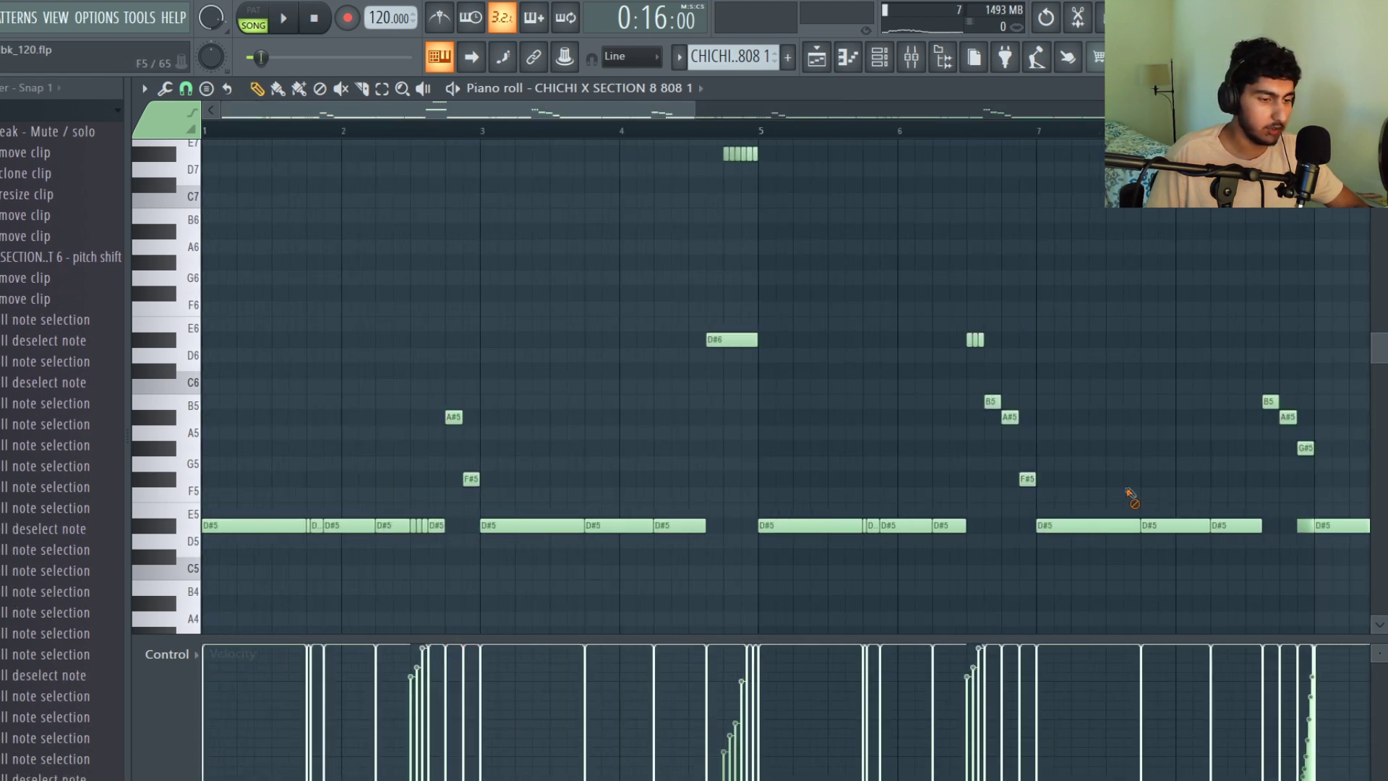
Select the higher 808 notes in bars 6, 8 and 10 to examine how they vary the D#5 line.
{"action": "left_click_drag", "start_coordinate": [1106, 488], "coordinate": [967, 342]}
{"action": "scroll", "coordinate": [1025, 332], "scroll_direction": "down", "scroll_amount": 2}
{"action": "left_click", "coordinate": [1194, 465], "text": "ctrl"}
{"action": "left_click_drag", "start_coordinate": [1220, 499], "coordinate": [889, 348]}
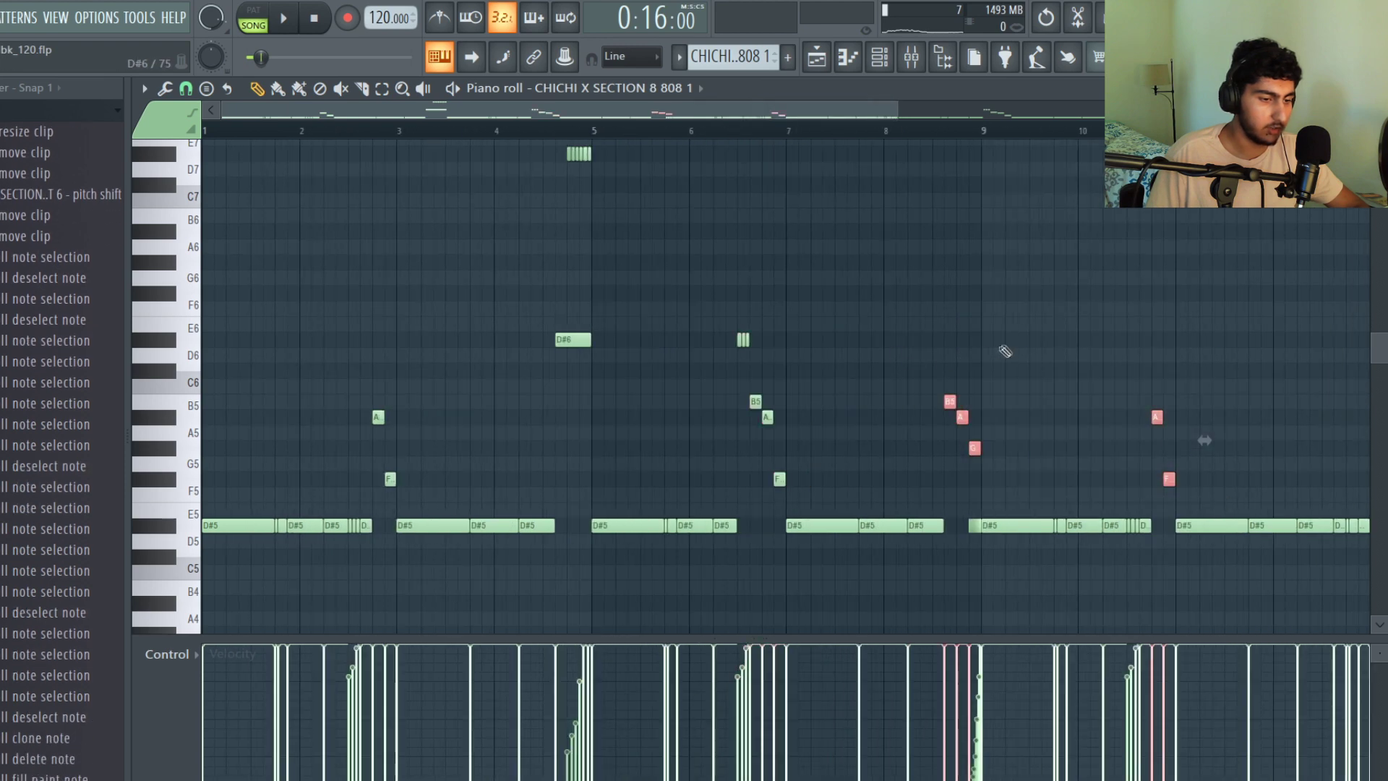
{"action": "scroll", "coordinate": [1004, 349], "scroll_direction": "down", "scroll_amount": 2}
{"action": "left_click", "coordinate": [1011, 337], "text": "ctrl"}
{"action": "scroll", "coordinate": [563, 310], "scroll_direction": "up", "scroll_amount": 3}
{"action": "left_click_drag", "start_coordinate": [530, 495], "coordinate": [457, 262]}
{"action": "left_click", "coordinate": [551, 279], "text": "ctrl"}
{"action": "scroll", "coordinate": [553, 273], "scroll_direction": "down", "scroll_amount": 2}
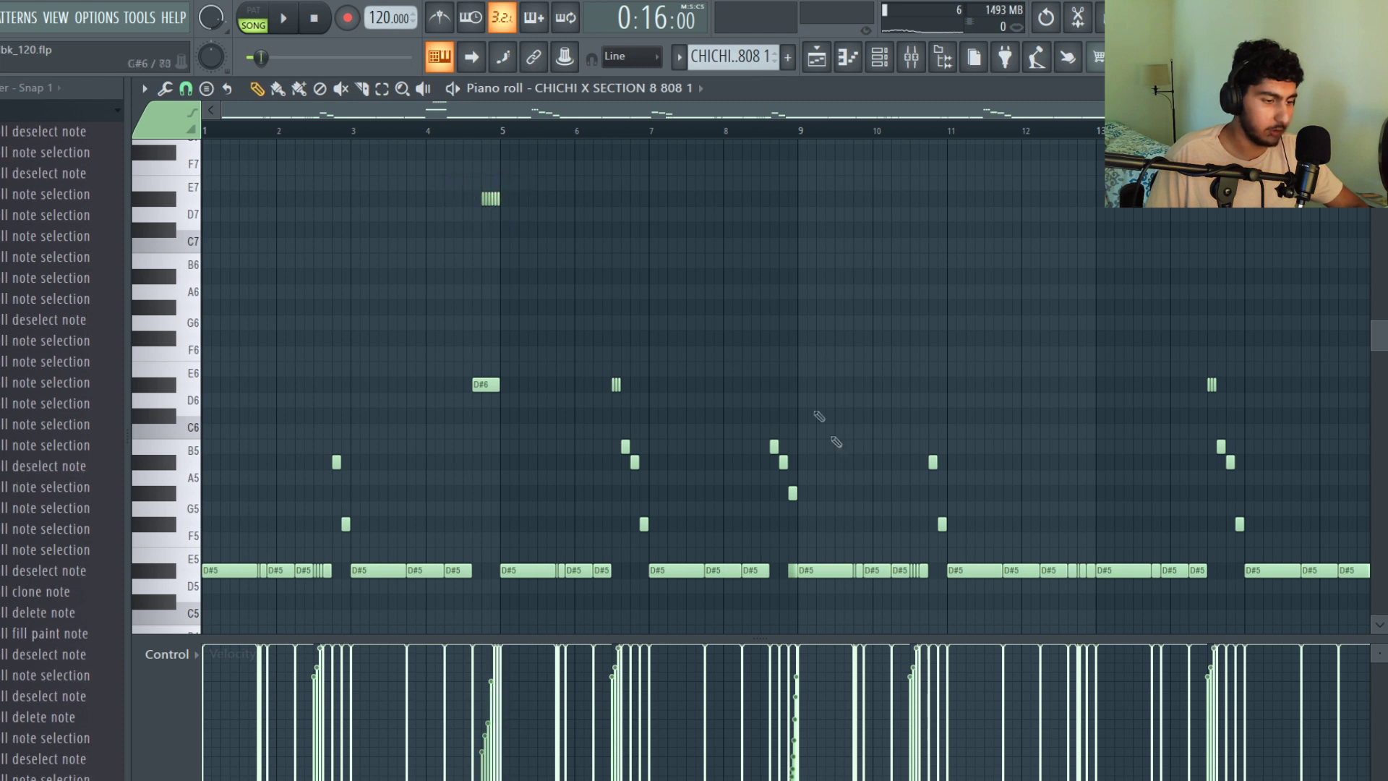
Examine the fast D#5 808 roll beneath the G#5 note at the end of bar 8.
{"action": "scroll", "coordinate": [774, 303], "scroll_direction": "down", "scroll_amount": 2}
{"action": "scroll", "coordinate": [795, 539], "scroll_direction": "up", "scroll_amount": 5}
{"action": "left_click_drag", "start_coordinate": [745, 527], "coordinate": [798, 542]}
{"action": "left_click", "coordinate": [913, 477], "text": "ctrl"}
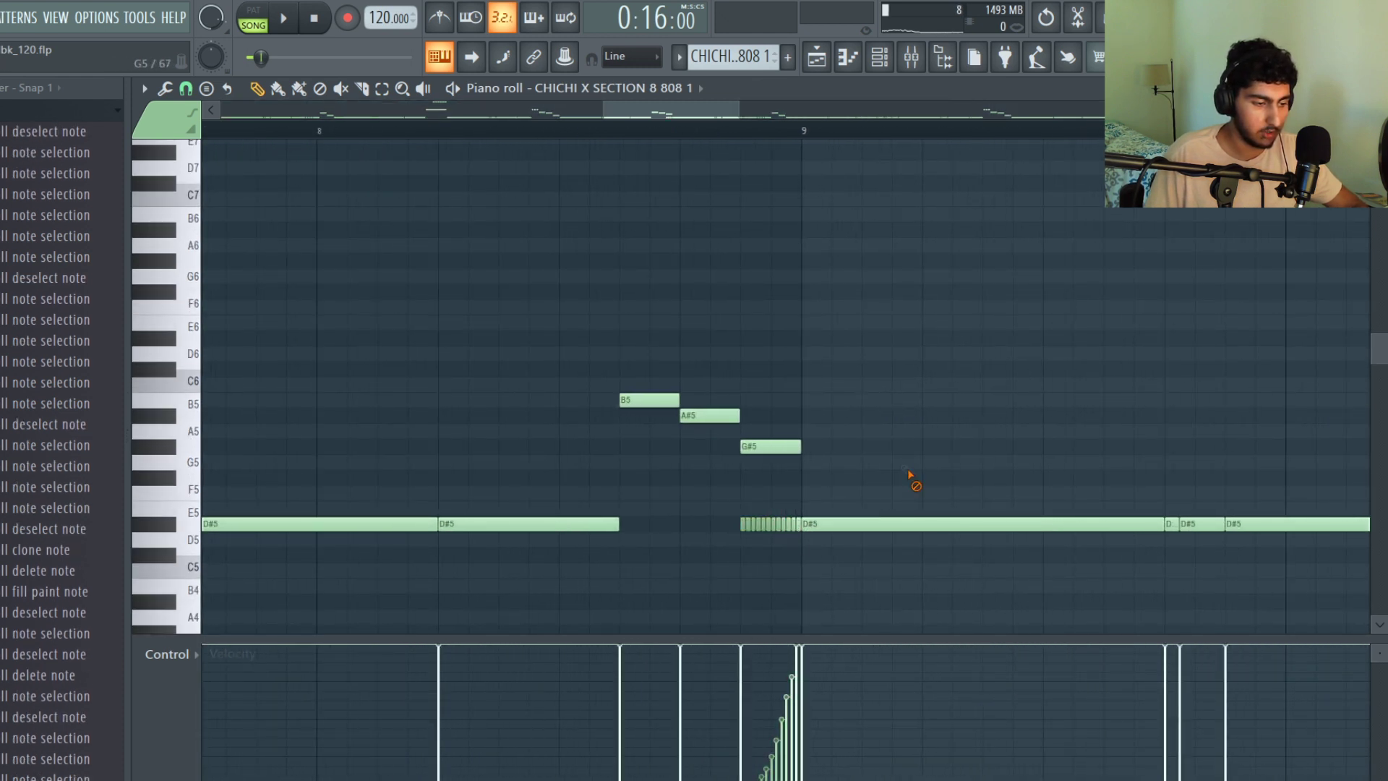
Pick the 1/2 step snap and examine the short D#5 808 notes leading from the end of bar 1 into bar 2.
{"action": "scroll", "coordinate": [889, 448], "scroll_direction": "down", "scroll_amount": 5}
{"action": "scroll", "coordinate": [260, 434], "scroll_direction": "up", "scroll_amount": 4}
{"action": "left_click_drag", "start_coordinate": [563, 556], "coordinate": [410, 434]}
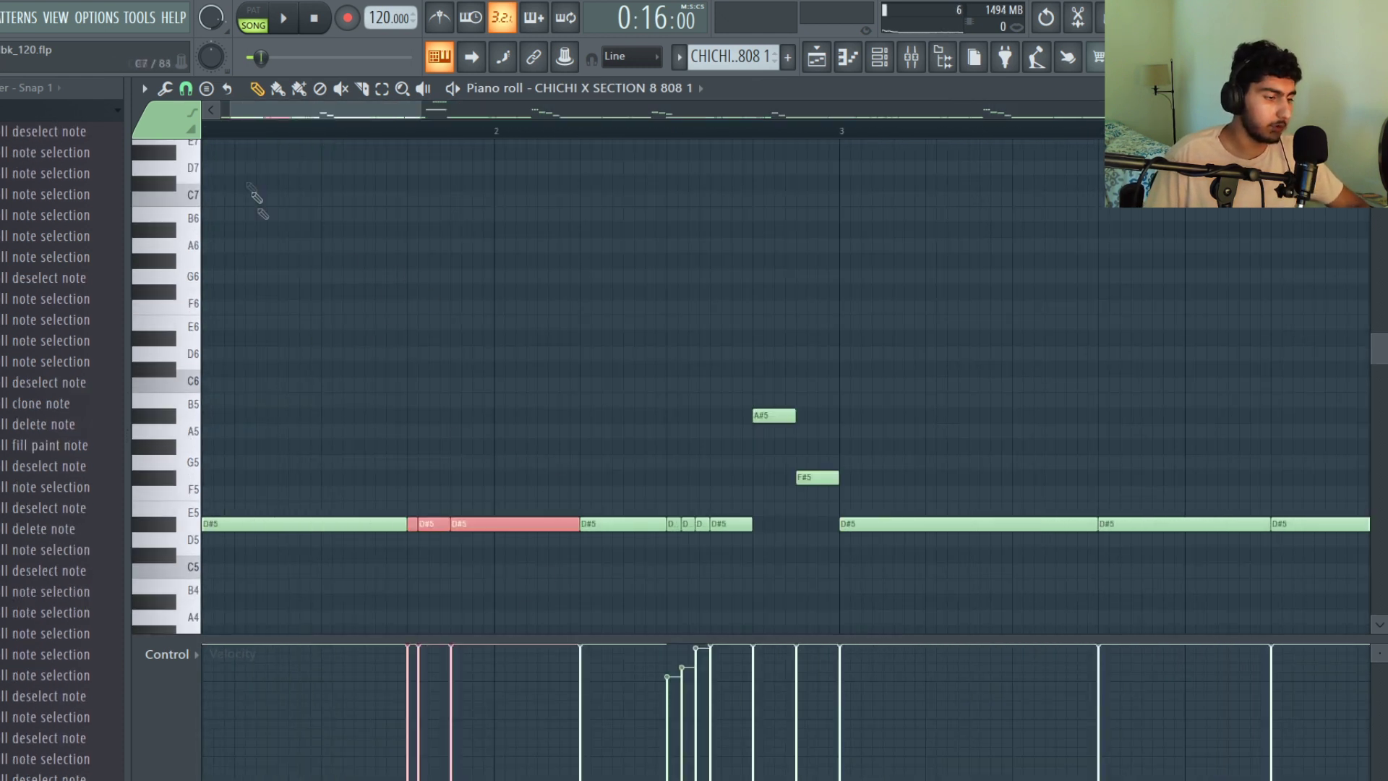
{"action": "left_click", "coordinate": [186, 89]}
{"action": "left_click", "coordinate": [238, 245]}
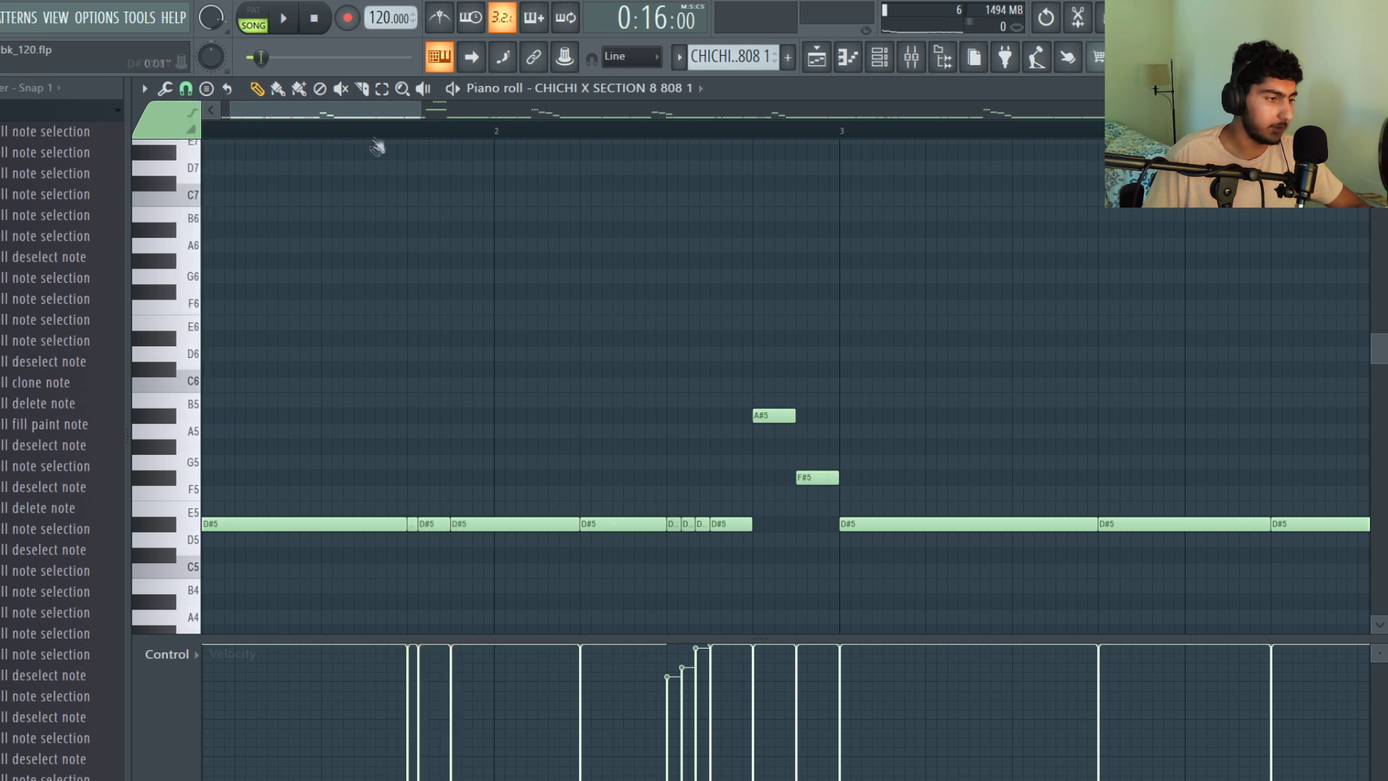
{"action": "scroll", "coordinate": [444, 441], "scroll_direction": "up", "scroll_amount": 3}
{"action": "left_click_drag", "start_coordinate": [552, 620], "coordinate": [365, 562]}
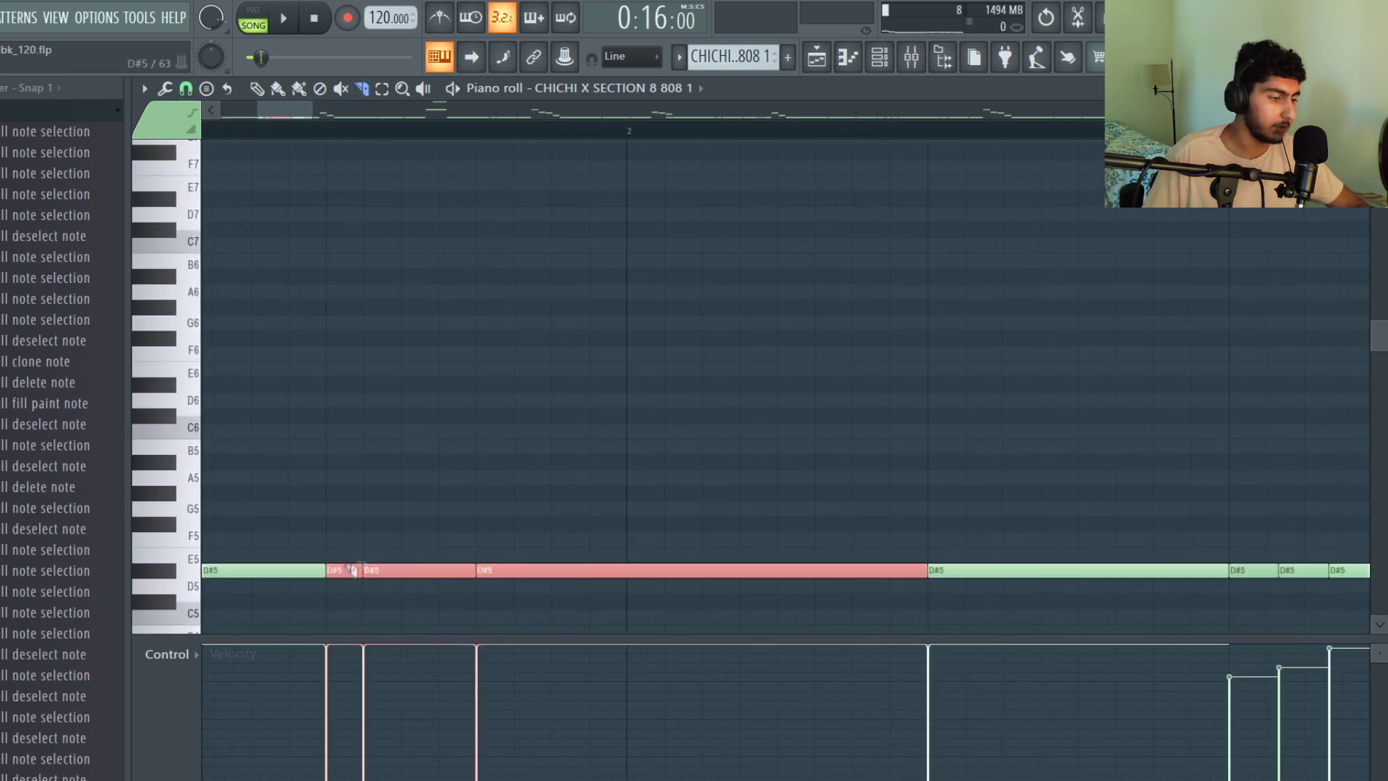
{"action": "left_click", "coordinate": [756, 465]}
{"action": "scroll", "coordinate": [868, 456], "scroll_direction": "down", "scroll_amount": 3}
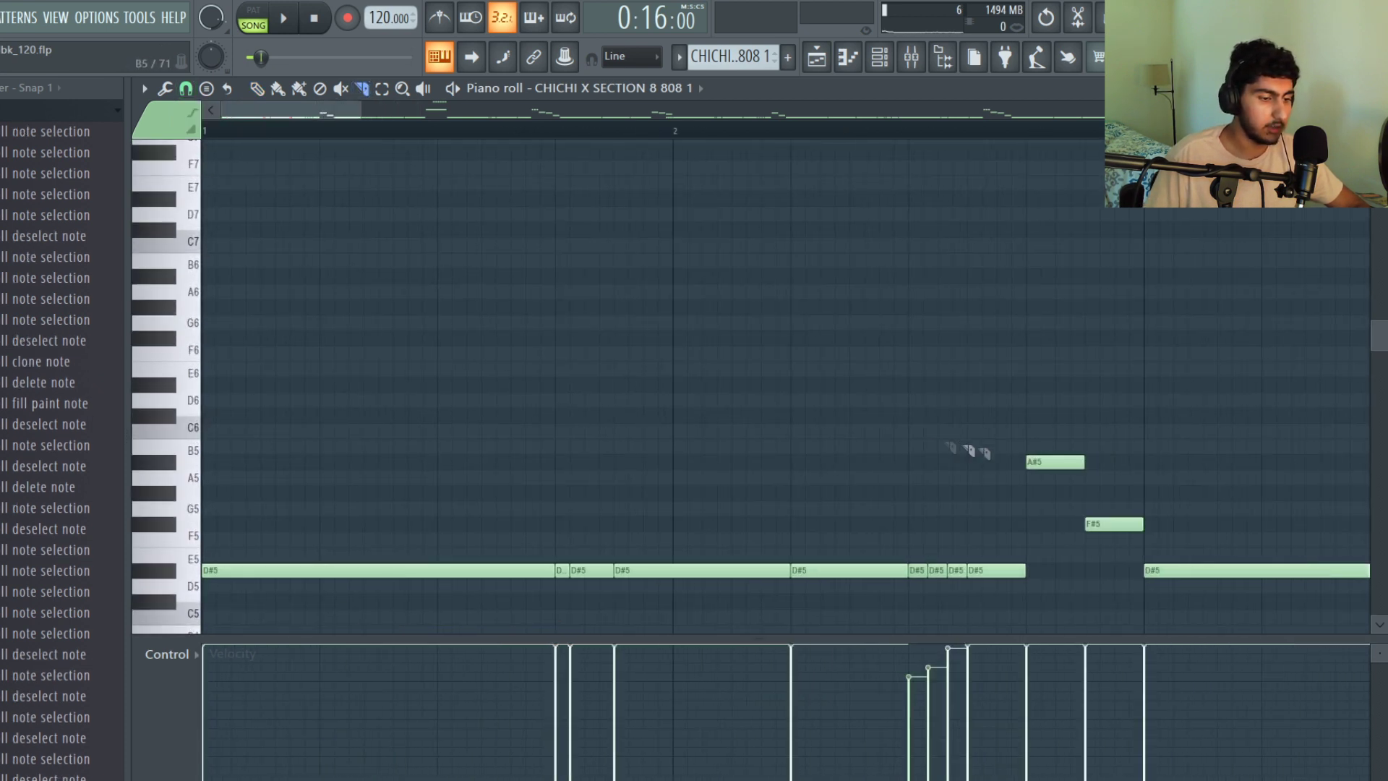
Set the snap to 1/6 beat and examine the four D#5 808 roll notes just before the A#5 in bar 2.
{"action": "left_click_drag", "start_coordinate": [991, 604], "coordinate": [759, 553]}
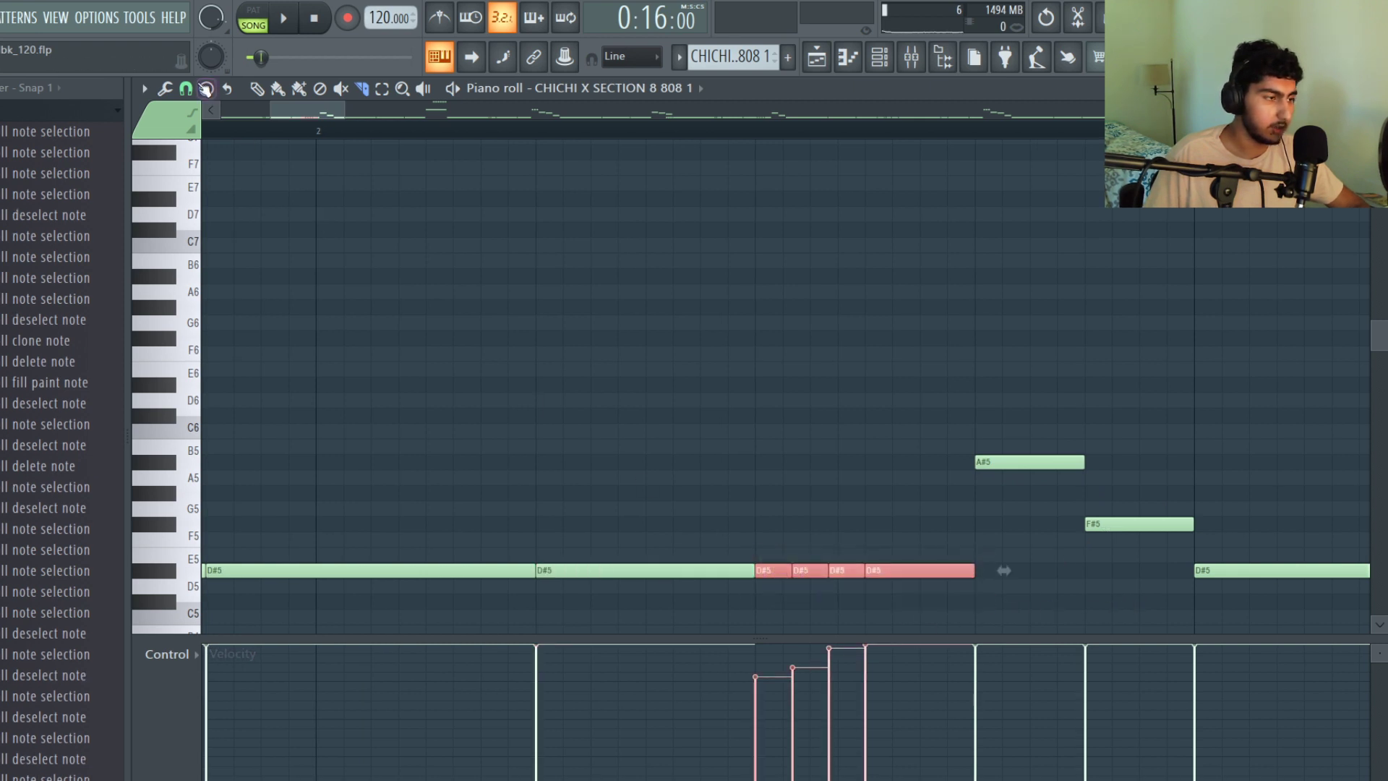
{"action": "left_click", "coordinate": [186, 89]}
{"action": "left_click", "coordinate": [241, 280]}
{"action": "left_click", "coordinate": [885, 413]}
{"action": "left_click_drag", "start_coordinate": [967, 592], "coordinate": [766, 518]}
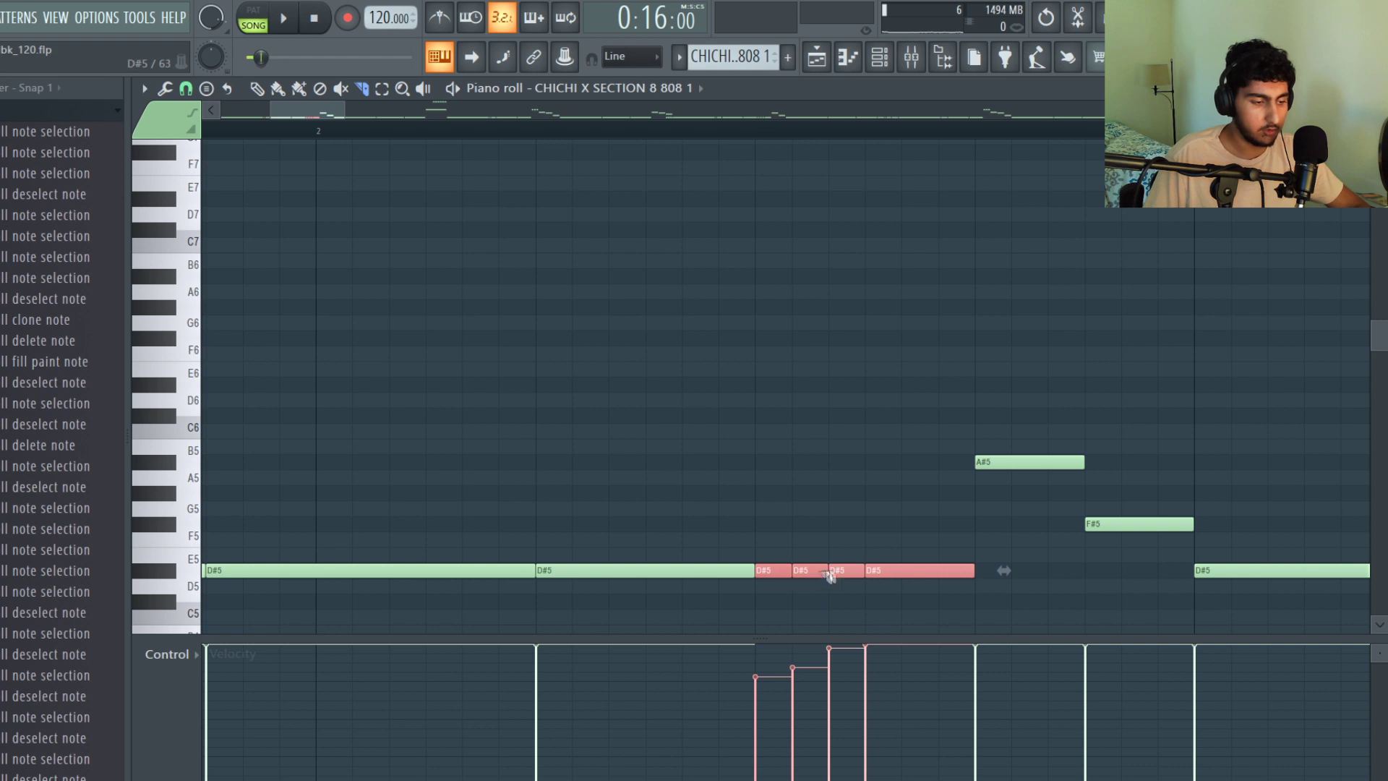
{"action": "left_click", "coordinate": [931, 416]}
Examine the long D#6 808 note and the six-note D#7 roll above it at the end of bar 4.
{"action": "scroll", "coordinate": [939, 383], "scroll_direction": "up", "scroll_amount": 1}
{"action": "scroll", "coordinate": [948, 362], "scroll_direction": "down", "scroll_amount": 4}
{"action": "scroll", "coordinate": [868, 340], "scroll_direction": "up", "scroll_amount": 4}
{"action": "left_click_drag", "start_coordinate": [791, 468], "coordinate": [406, 194]}
{"action": "left_click", "coordinate": [706, 443]}
{"action": "left_click_drag", "start_coordinate": [706, 443], "coordinate": [293, 377]}
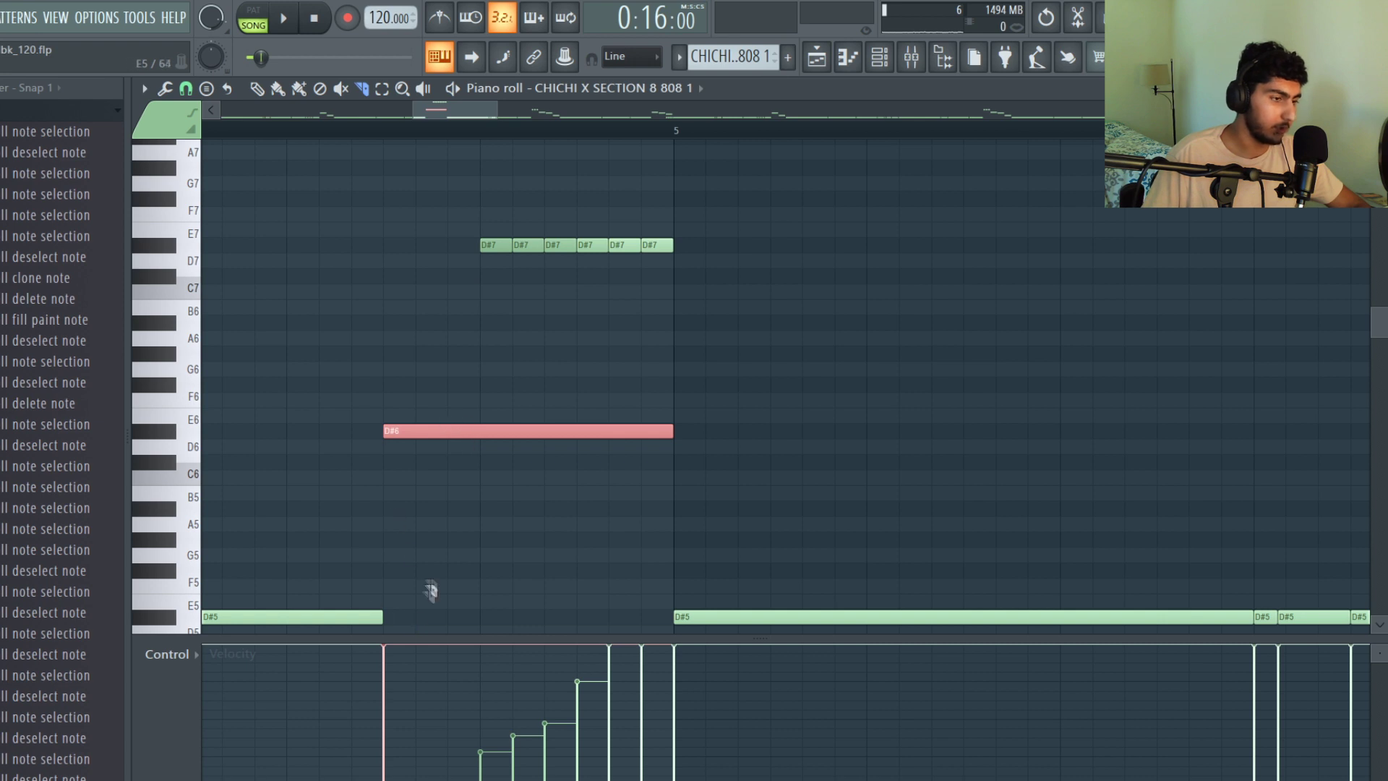
{"action": "left_click_drag", "start_coordinate": [815, 306], "coordinate": [435, 208]}
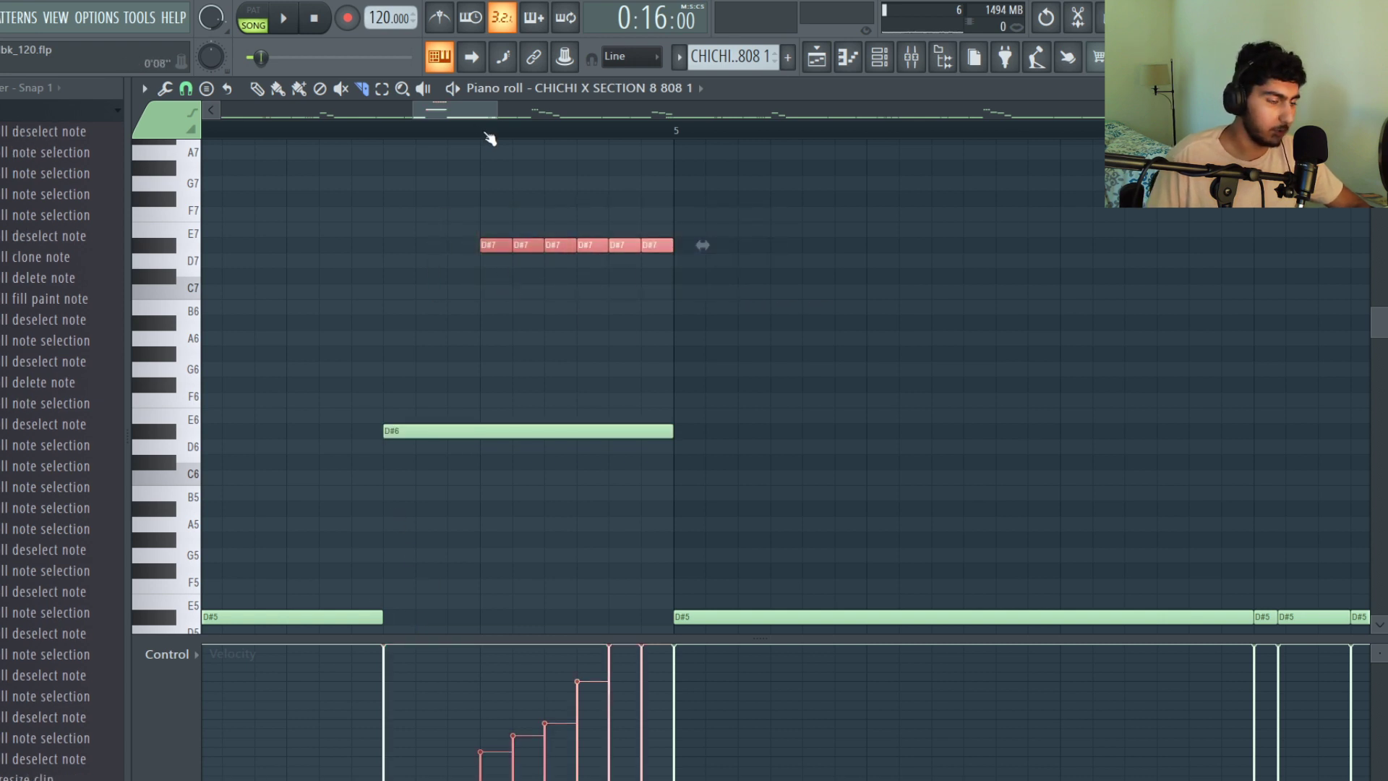
{"action": "left_click", "coordinate": [870, 378], "text": "ctrl"}
Examine the three-note D#6 808 roll and the descending B5, A#5 and F#5 notes at the end of bar 6.
{"action": "scroll", "coordinate": [771, 360], "scroll_direction": "down", "scroll_amount": 4}
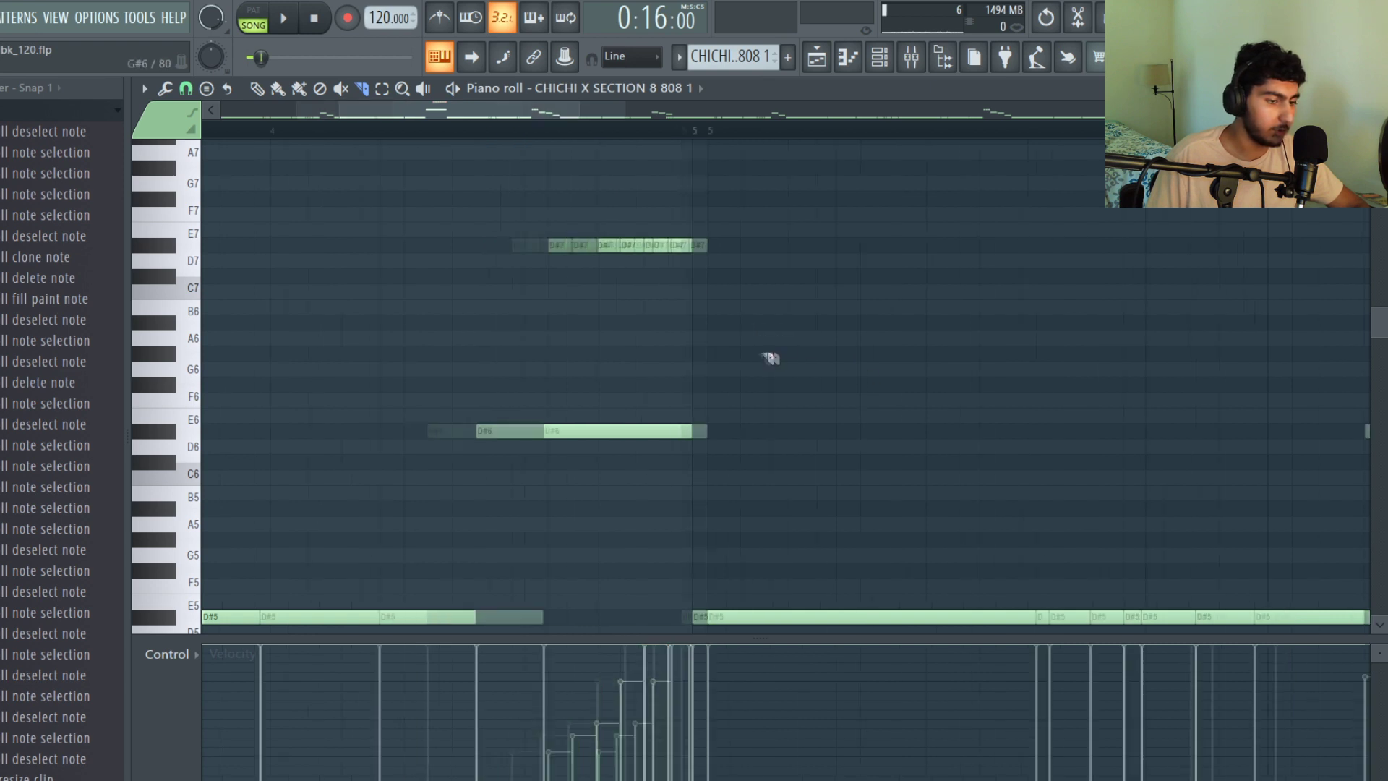
{"action": "scroll", "coordinate": [776, 383], "scroll_direction": "right", "scroll_amount": 5}
{"action": "scroll", "coordinate": [785, 462], "scroll_direction": "up", "scroll_amount": 1}
{"action": "left_click_drag", "start_coordinate": [782, 545], "coordinate": [524, 357]}
{"action": "left_click", "coordinate": [639, 395], "text": "ctrl"}
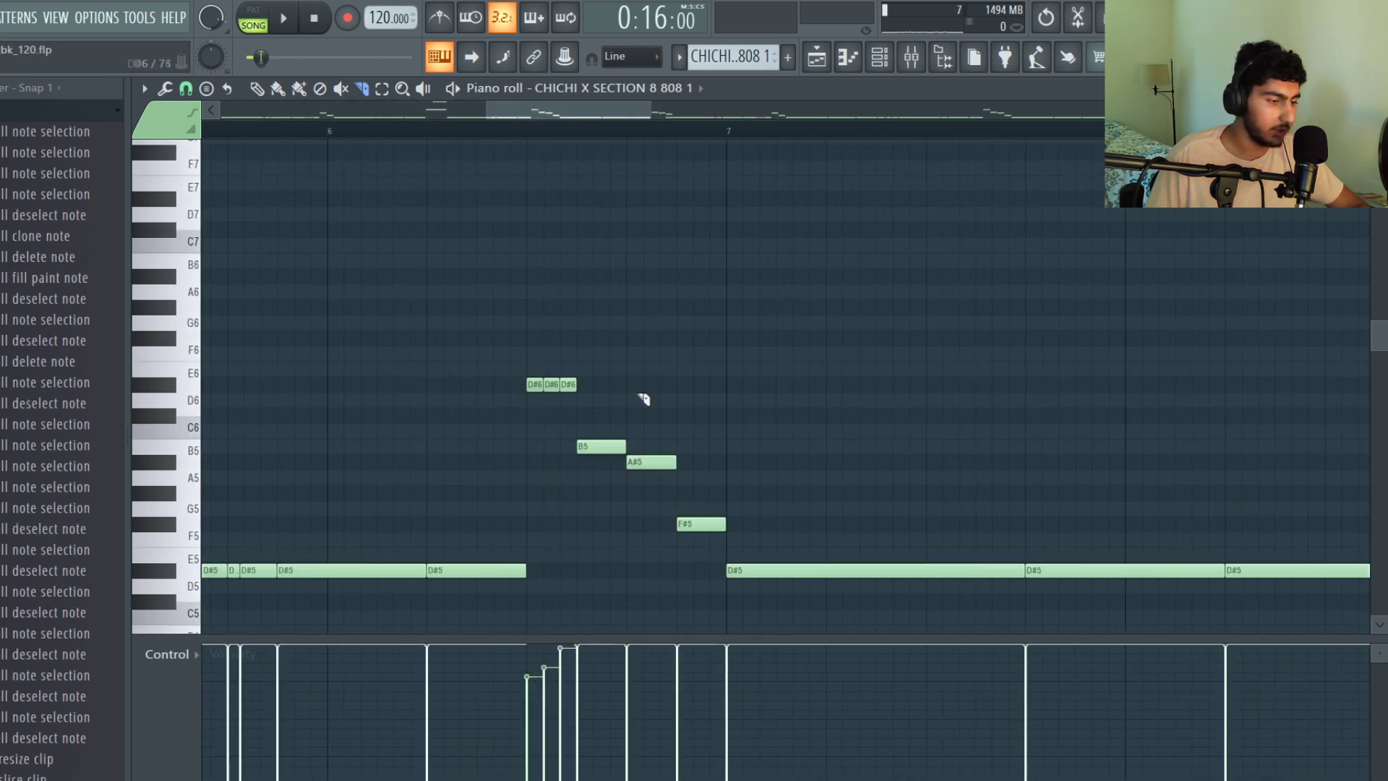
{"action": "left_click_drag", "start_coordinate": [617, 388], "coordinate": [489, 355]}
{"action": "left_click_drag", "start_coordinate": [604, 385], "coordinate": [480, 356]}
{"action": "left_click", "coordinate": [755, 372], "text": "ctrl"}
{"action": "scroll", "coordinate": [756, 371], "scroll_direction": "down", "scroll_amount": 4}
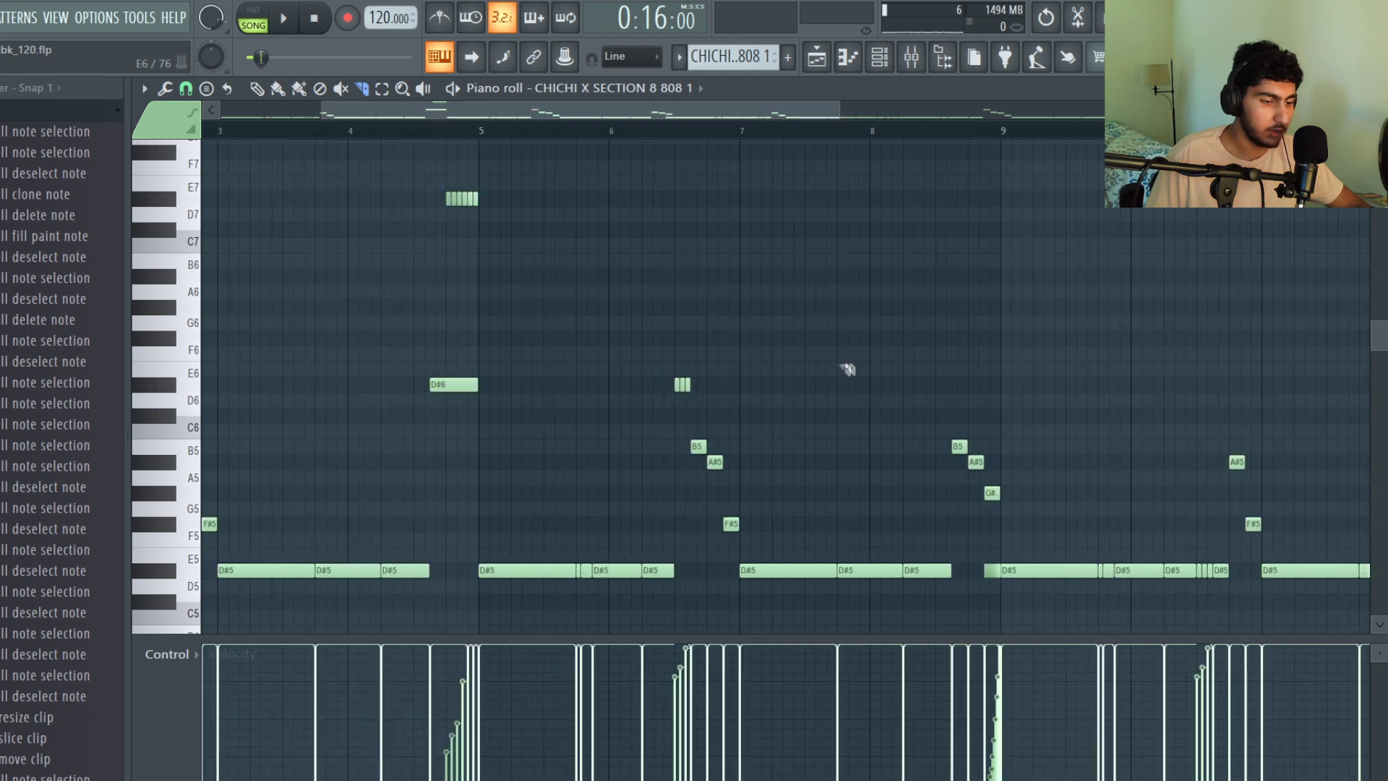
Select the D#5 808 roll notes beneath the G#5 just before bar 9 and set the snap to 1/6 step.
{"action": "scroll", "coordinate": [846, 369], "scroll_direction": "right", "scroll_amount": 5}
{"action": "scroll", "coordinate": [555, 564], "scroll_direction": "up", "scroll_amount": 6}
{"action": "mouse_move", "coordinate": [643, 577]}
{"action": "left_mouse_down"}
{"action": "mouse_move", "coordinate": [489, 569]}
{"action": "mouse_move", "coordinate": [651, 583]}
{"action": "left_mouse_up"}
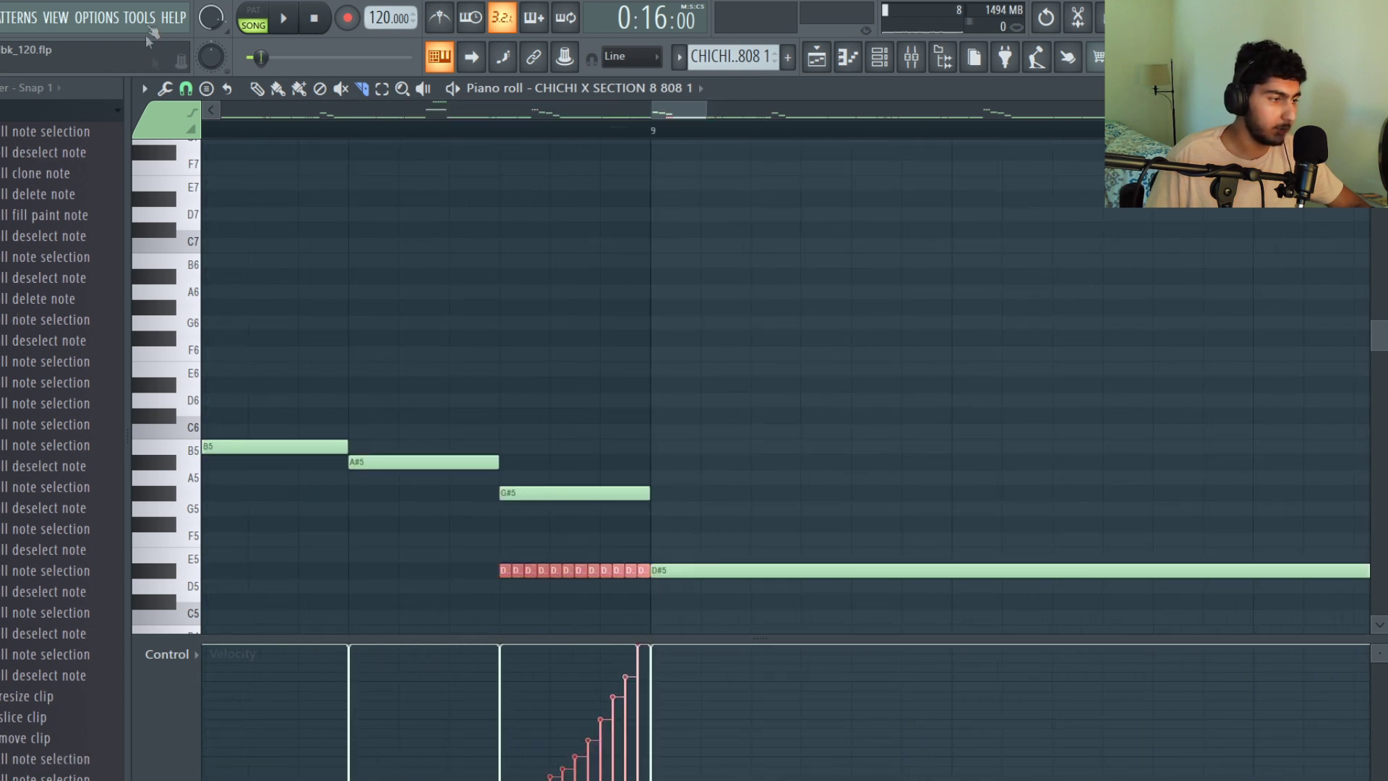
{"action": "left_click", "coordinate": [186, 88]}
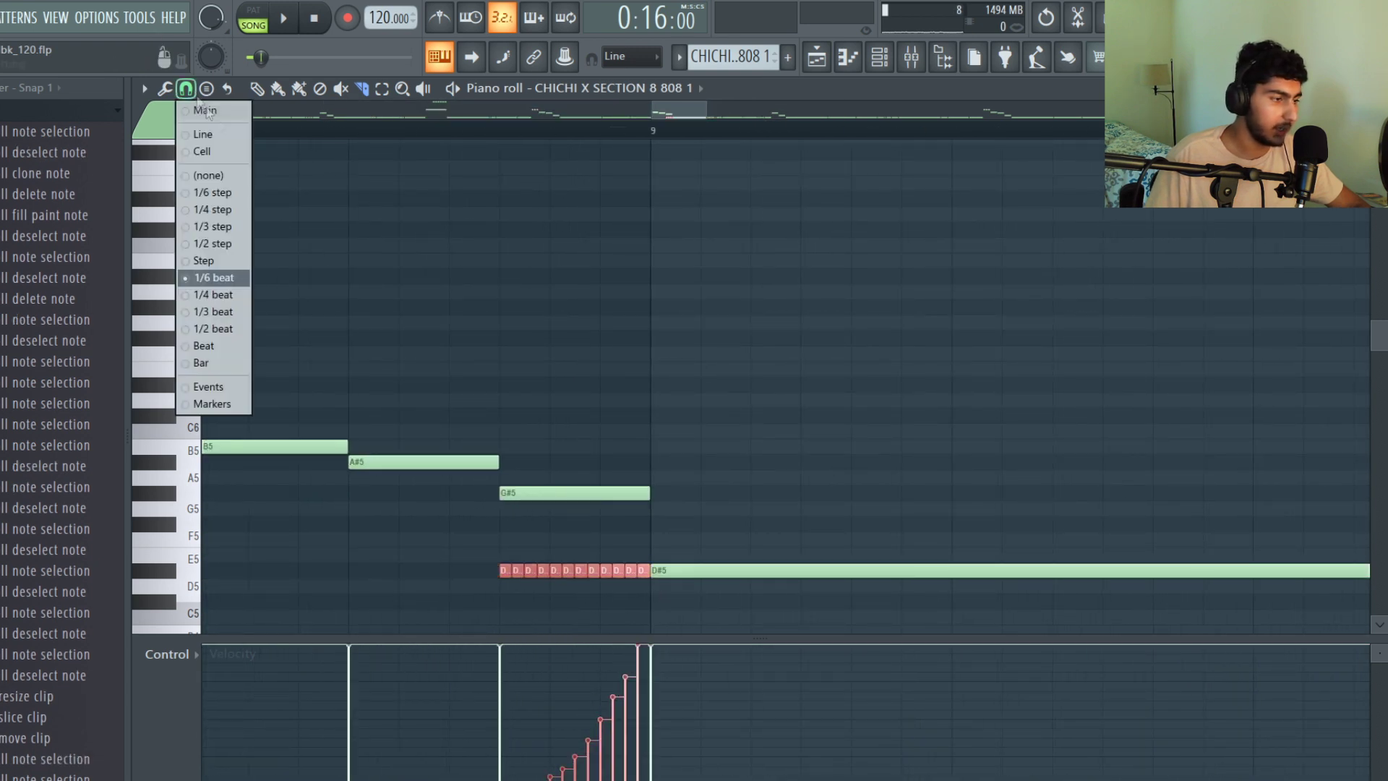
{"action": "left_click", "coordinate": [242, 191]}
{"action": "scroll", "coordinate": [536, 223], "scroll_direction": "down", "scroll_amount": 5}
{"action": "scroll", "coordinate": [526, 499], "scroll_direction": "up", "scroll_amount": 1}
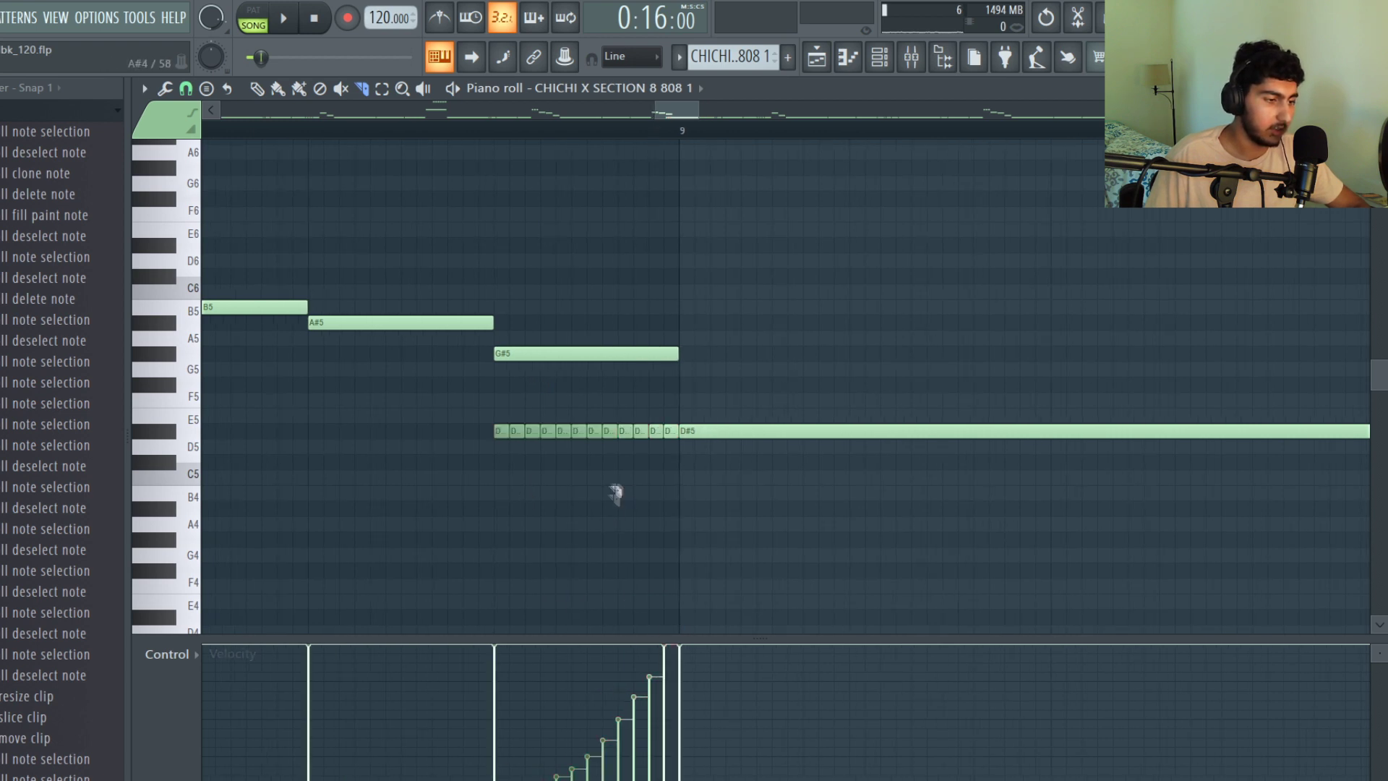
Play back the full 808 pattern to hear its rolls and descending notes together.
{"action": "scroll", "coordinate": [666, 394], "scroll_direction": "down", "scroll_amount": 5}
{"action": "scroll", "coordinate": [643, 298], "scroll_direction": "up", "scroll_amount": 3}
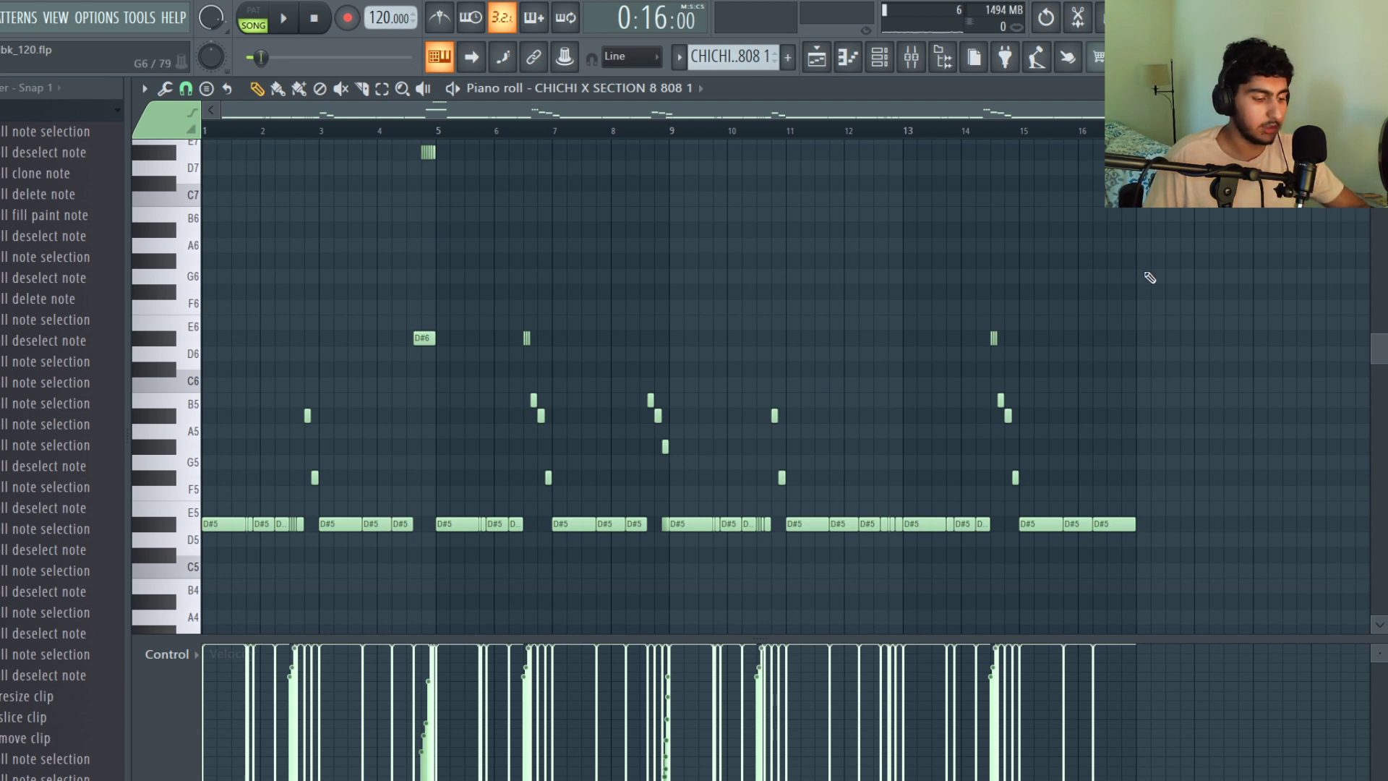
{"action": "key", "text": "space"}
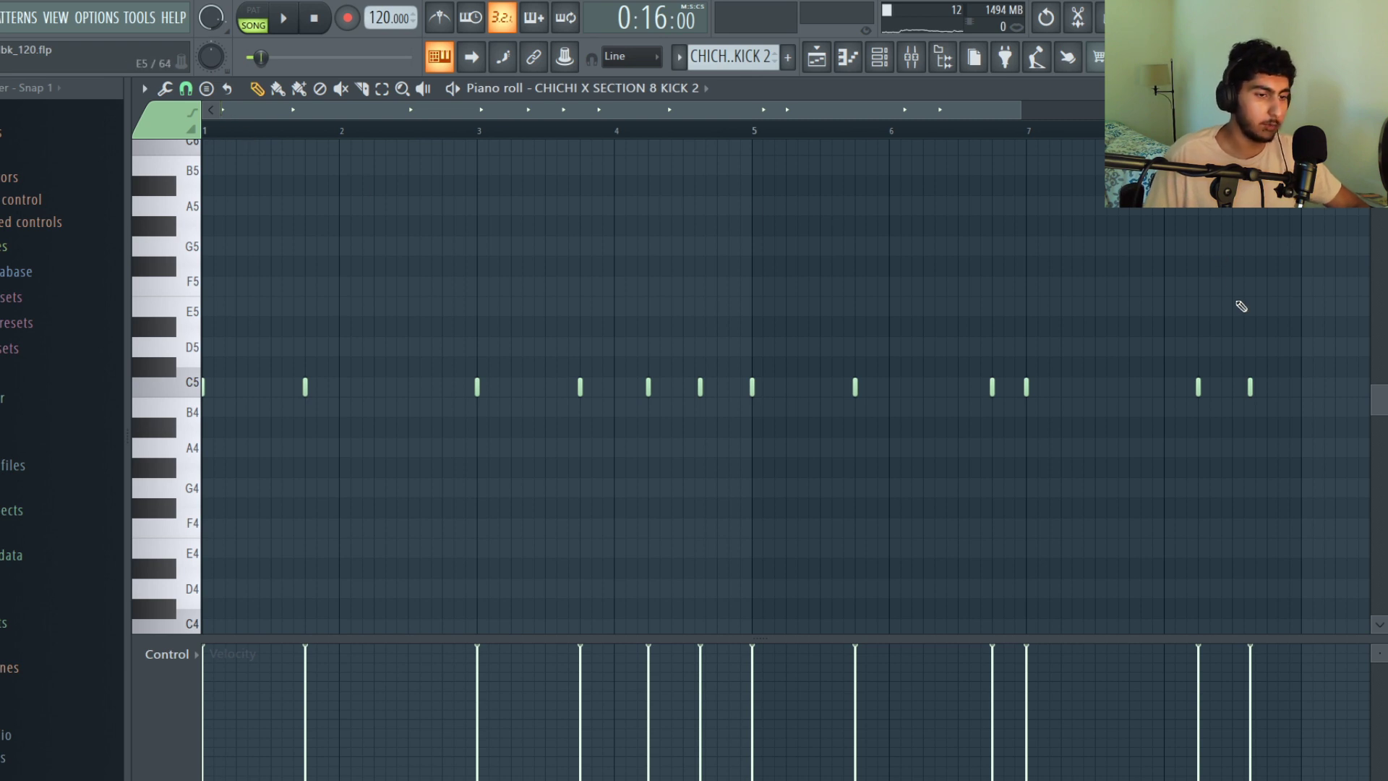
Play back the Kick 2 pattern of C5 notes from bar 1.
{"action": "key", "text": "space"}
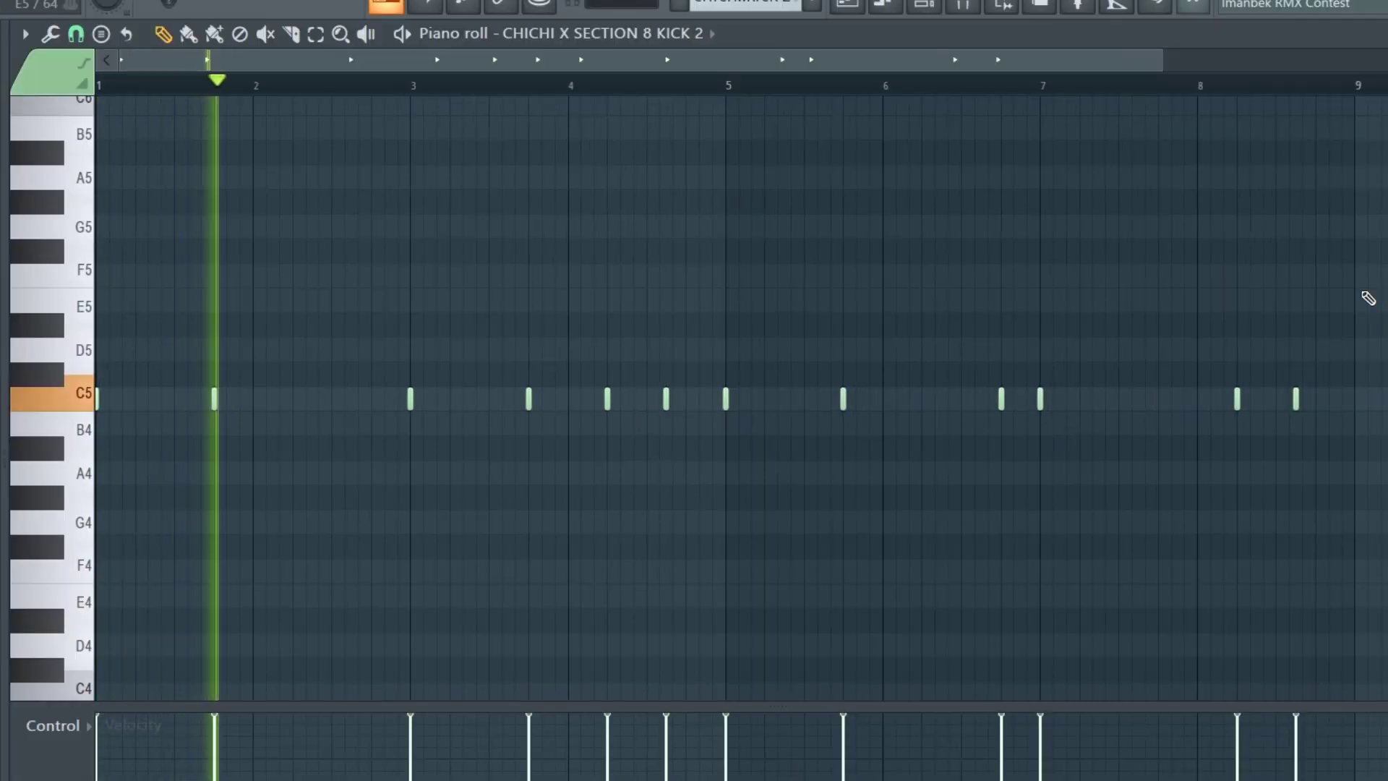